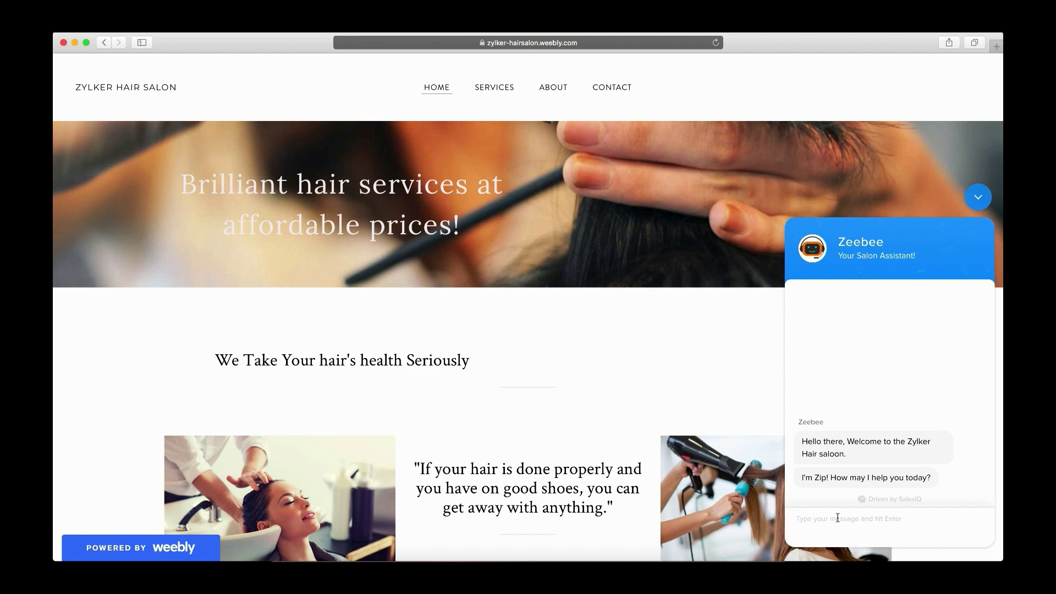
Ask the salon chat assistant what services it offers and the women's haircut price
type("What services do you offer/")
key("Return")
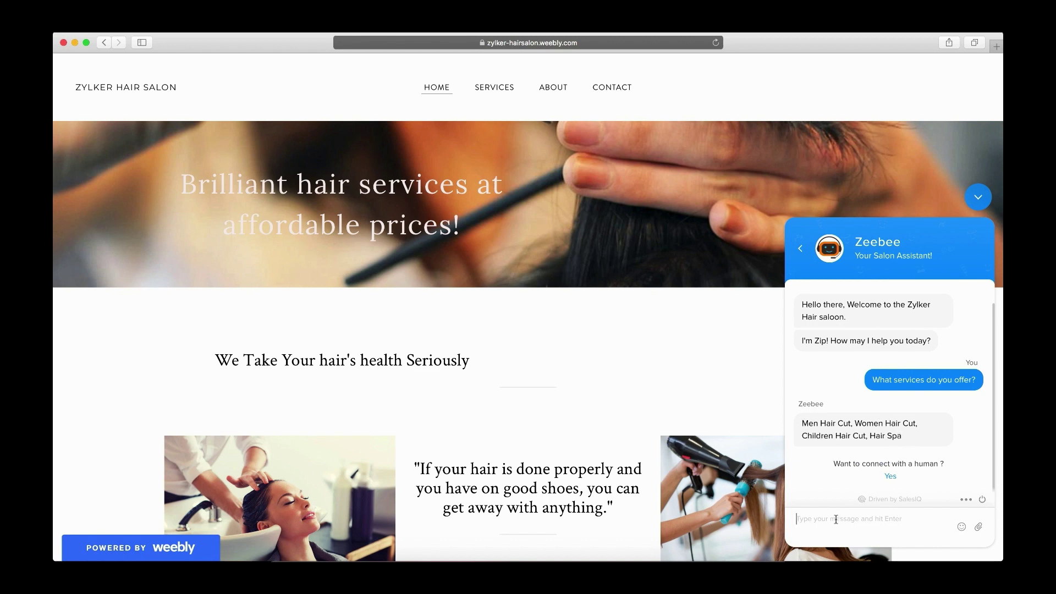
type("What is the pric")
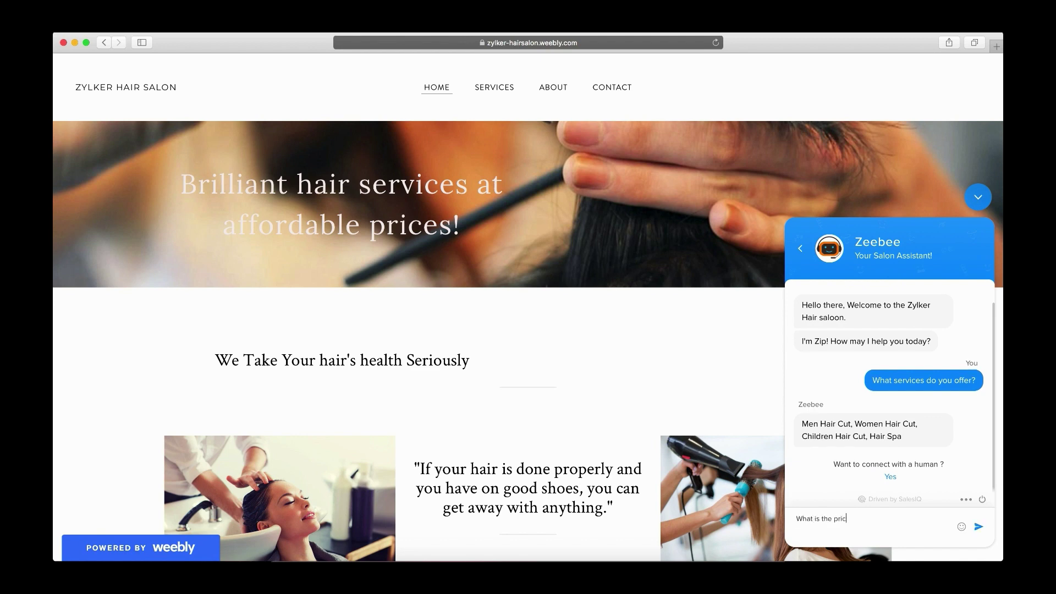
type("e of women's hair cut?")
key("Return")
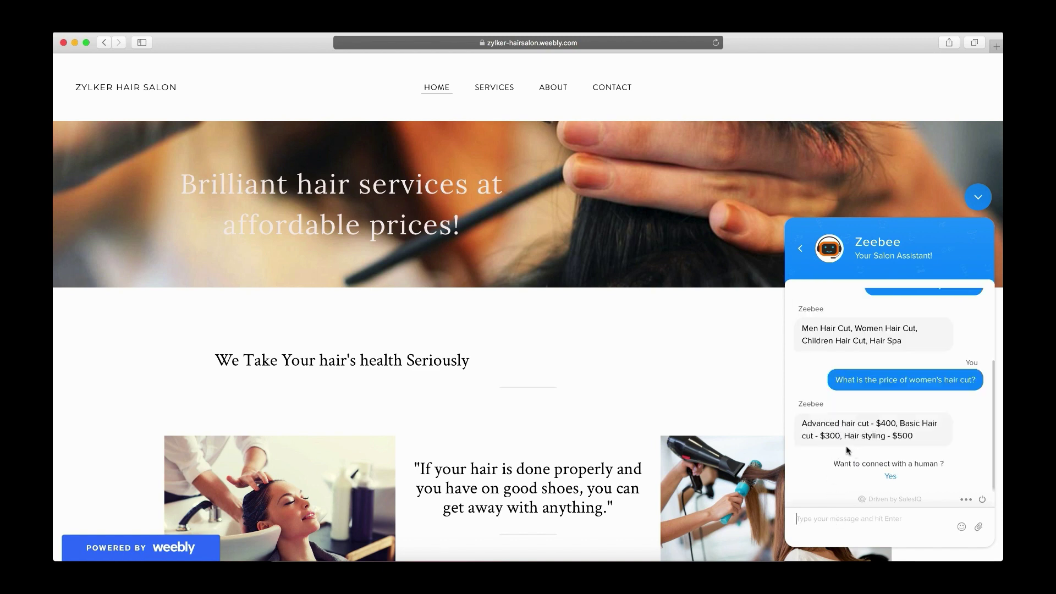
Ask 'Salon working hours?', review the reply, then type 'I need to fix an appointment'
left_click(814, 523)
type("W")
key("BackSpace")
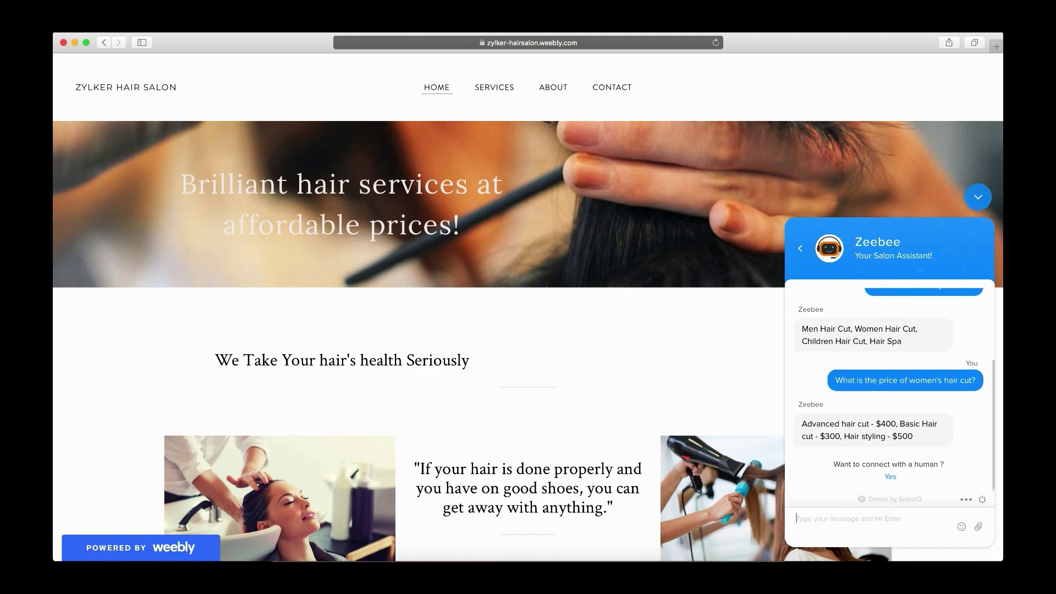
type("Salon working hours?")
key("Return")
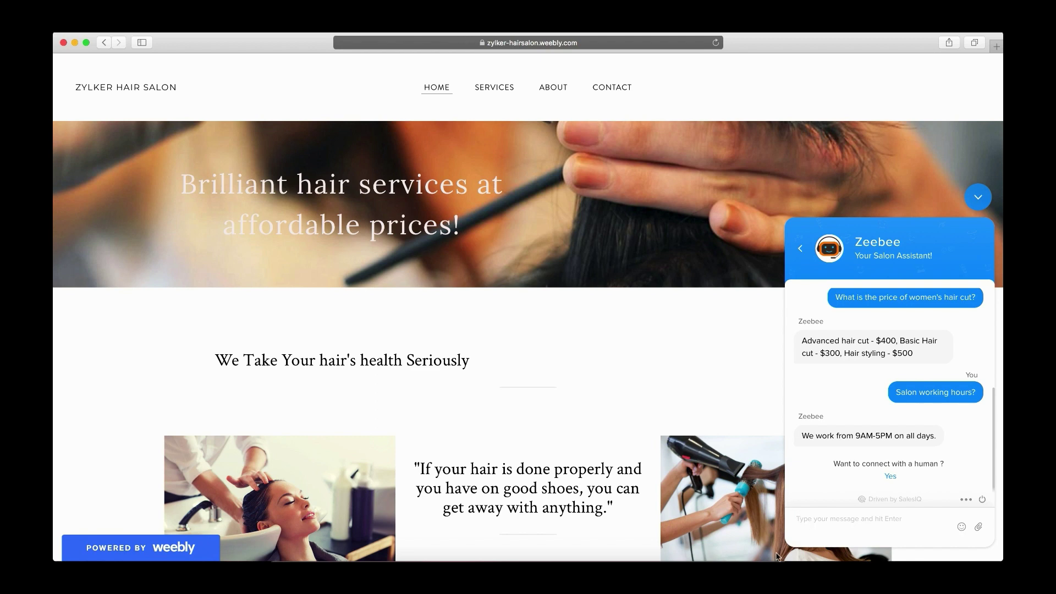
left_click_drag(802, 435, 938, 436)
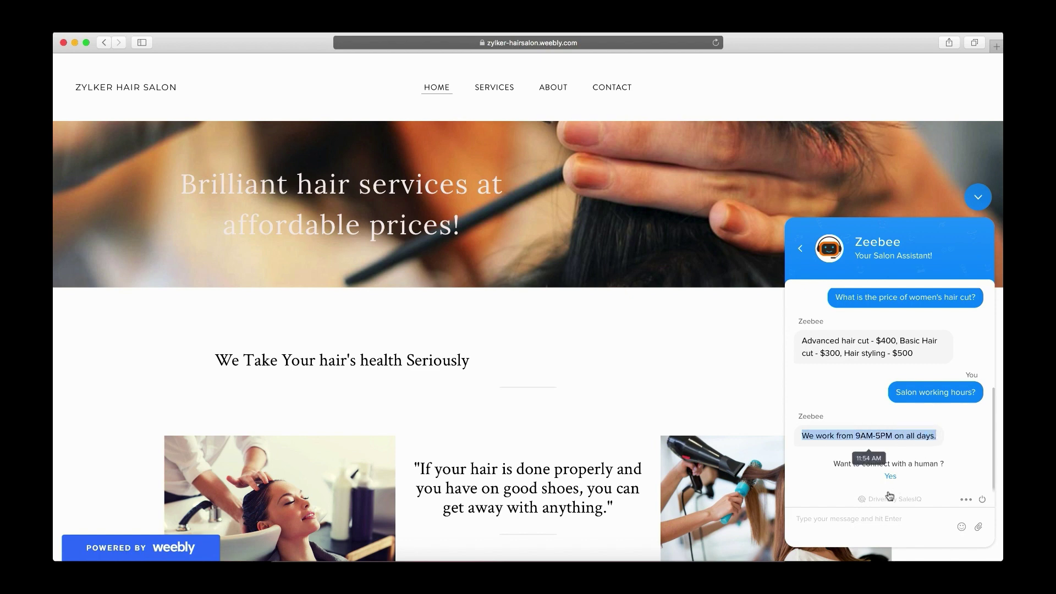
left_click(865, 507)
type("I")
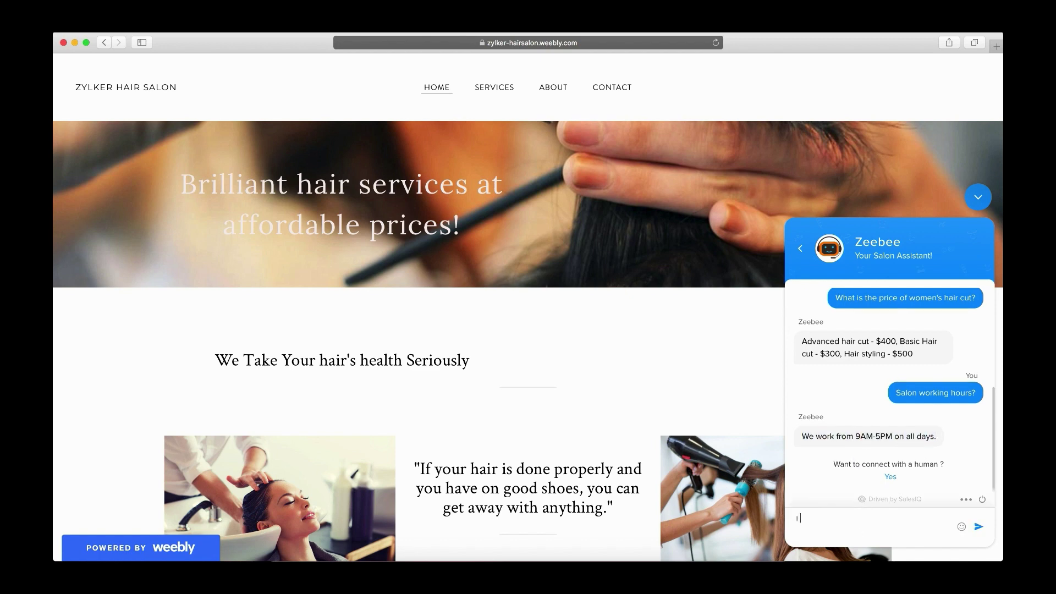
type(" need to fix an appointment")
Send the appointment request and give the customer's name and e-mail address
key("Return")
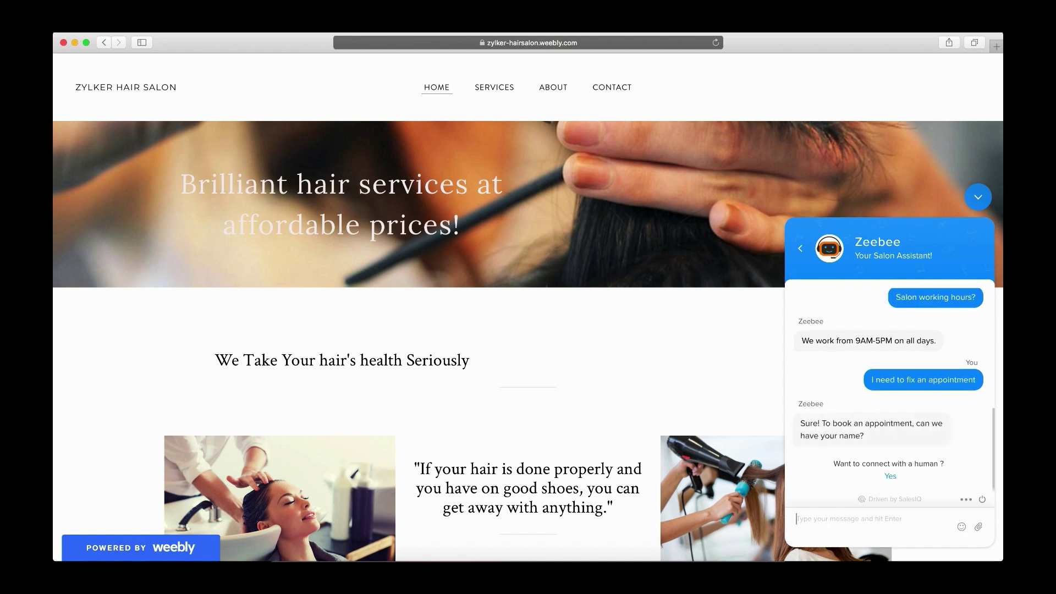
left_click(831, 519)
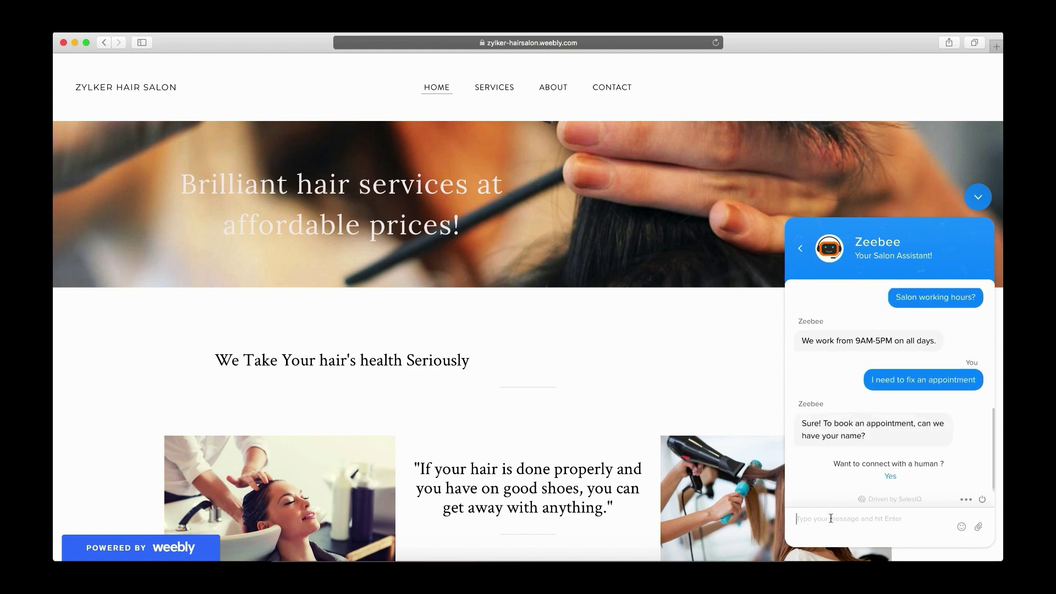
type("Michelle")
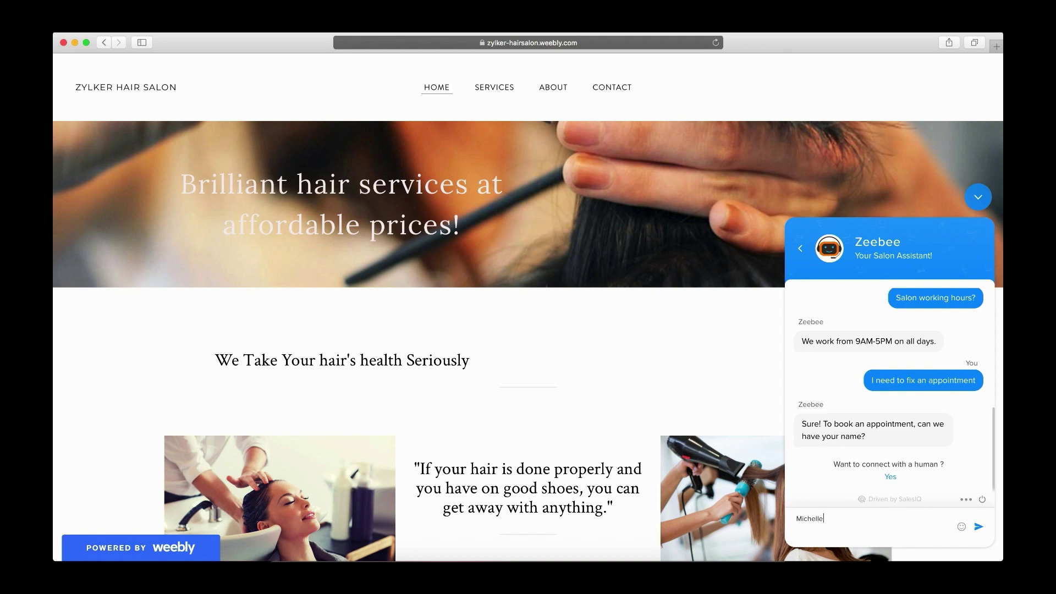
key("Return")
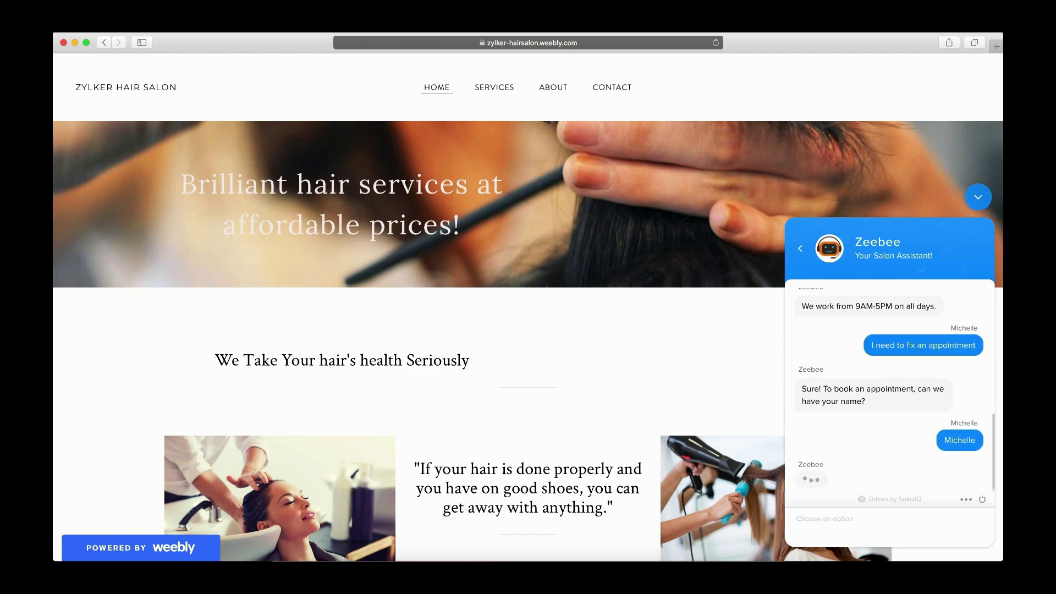
key("Return")
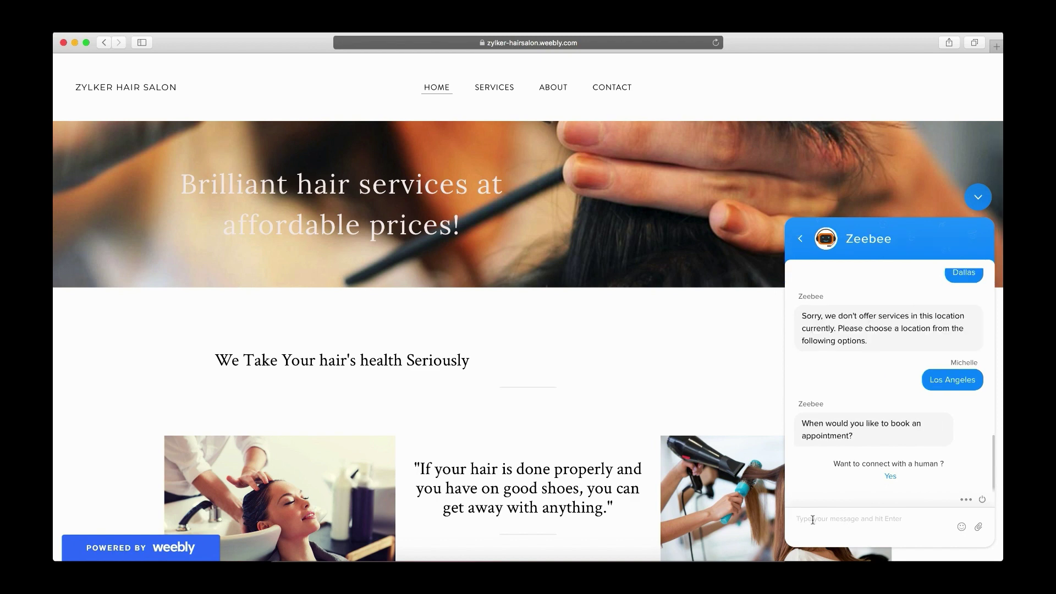
Book the appointment for Today at 11 AM and review the bot's confirmation
type("Today")
key("Return")
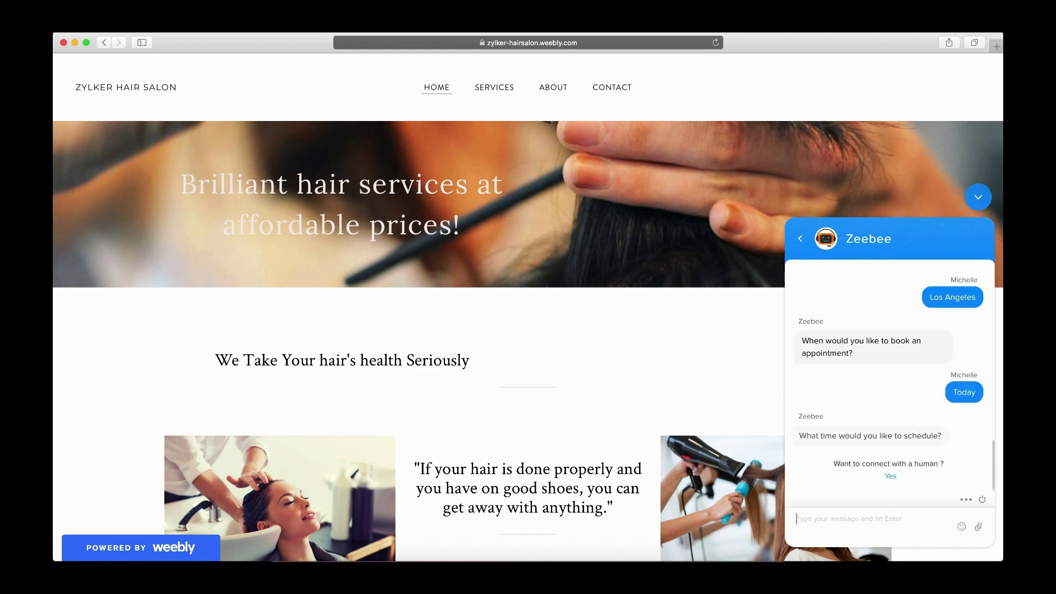
left_click(806, 523)
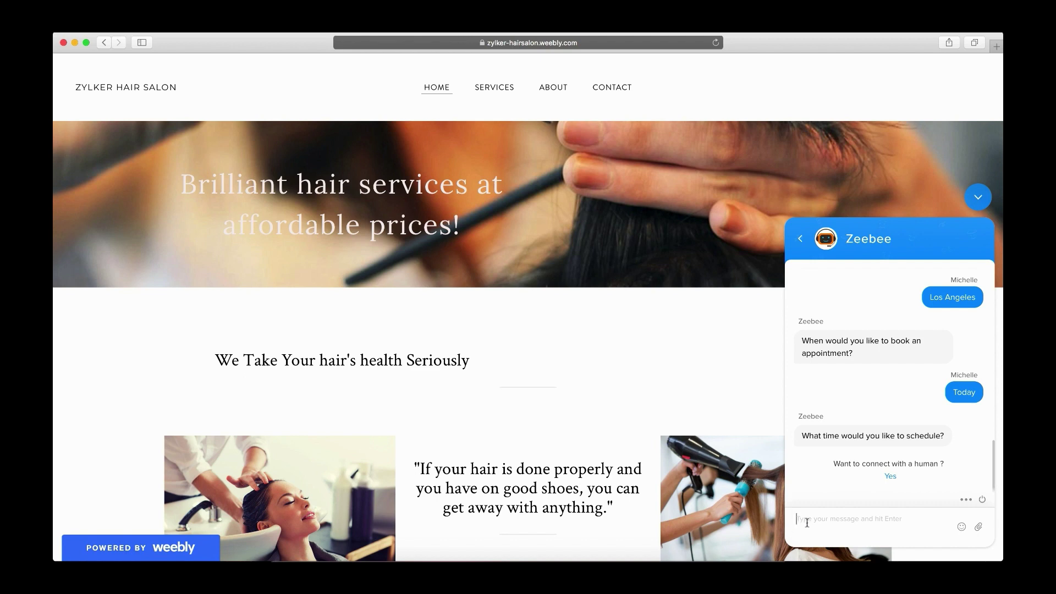
type("11 AM")
key("Return")
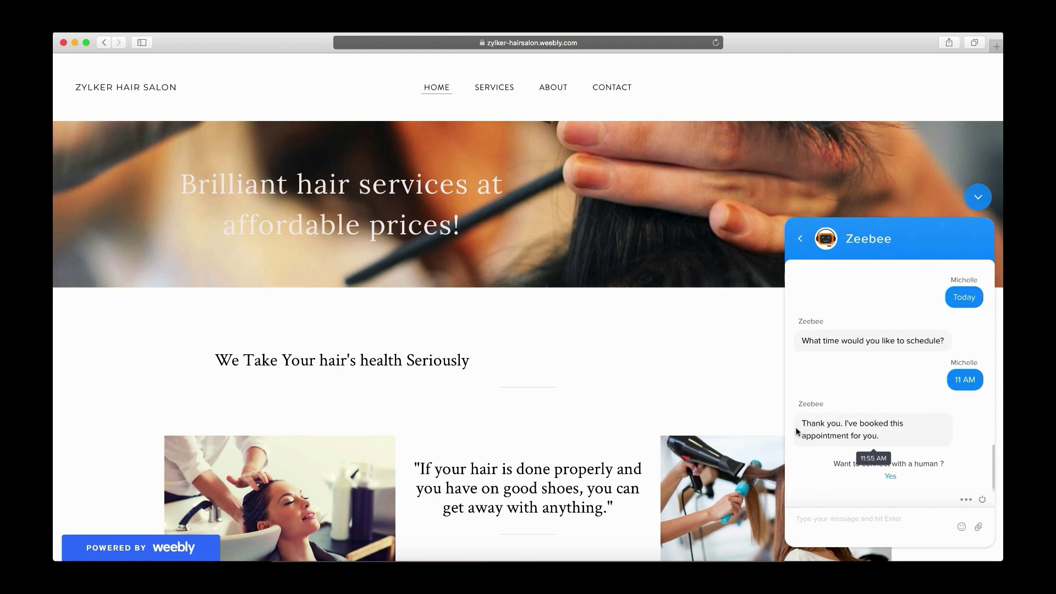
left_click_drag(800, 424, 882, 435)
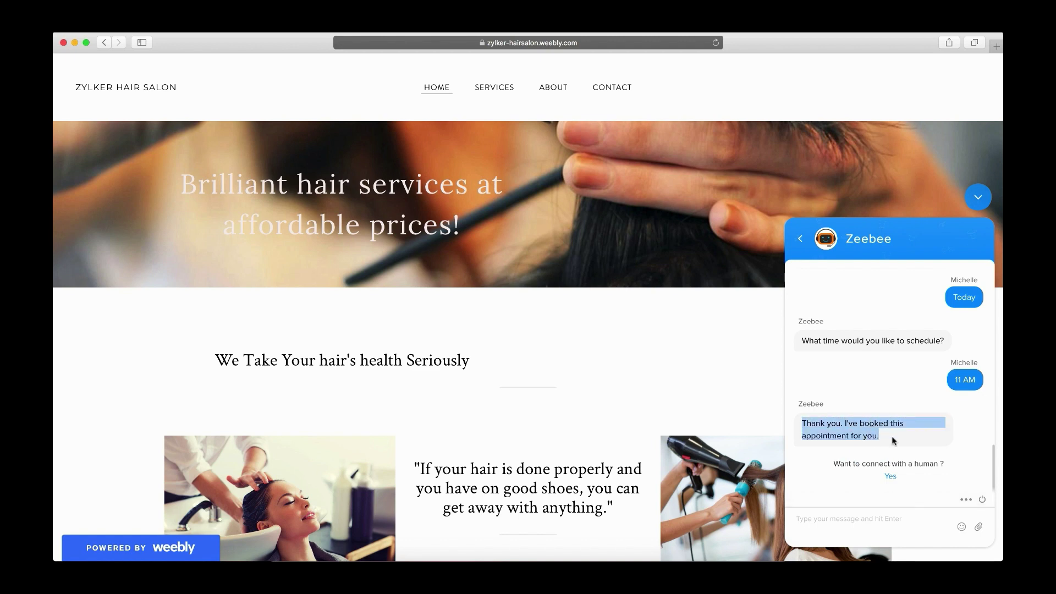
left_click(804, 463)
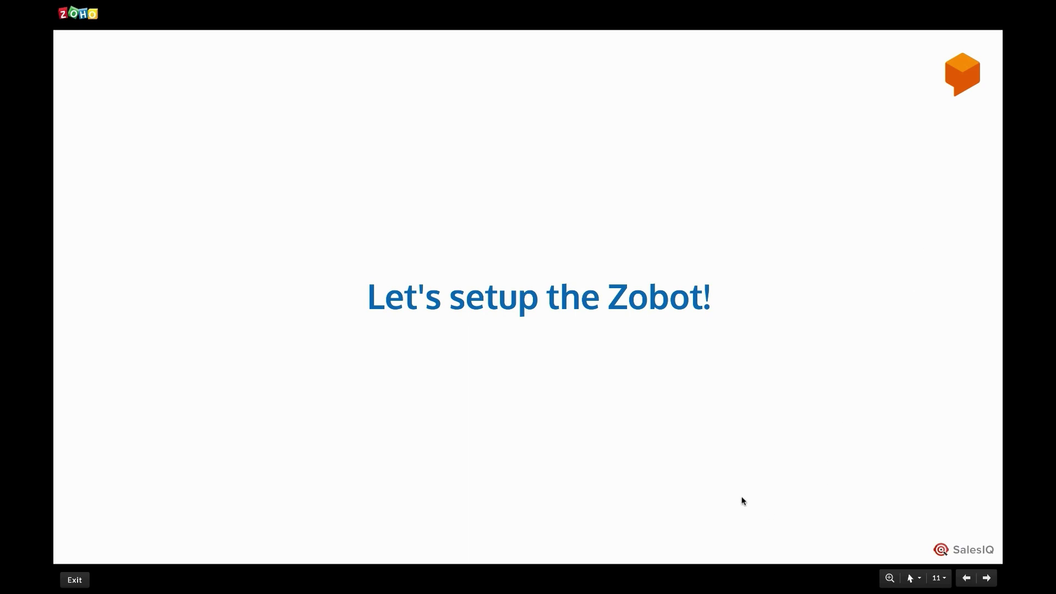
Add a new Zobot via Settings > Zobot named 'Zippy', described 'Your go-to website assistant'
left_click(733, 574)
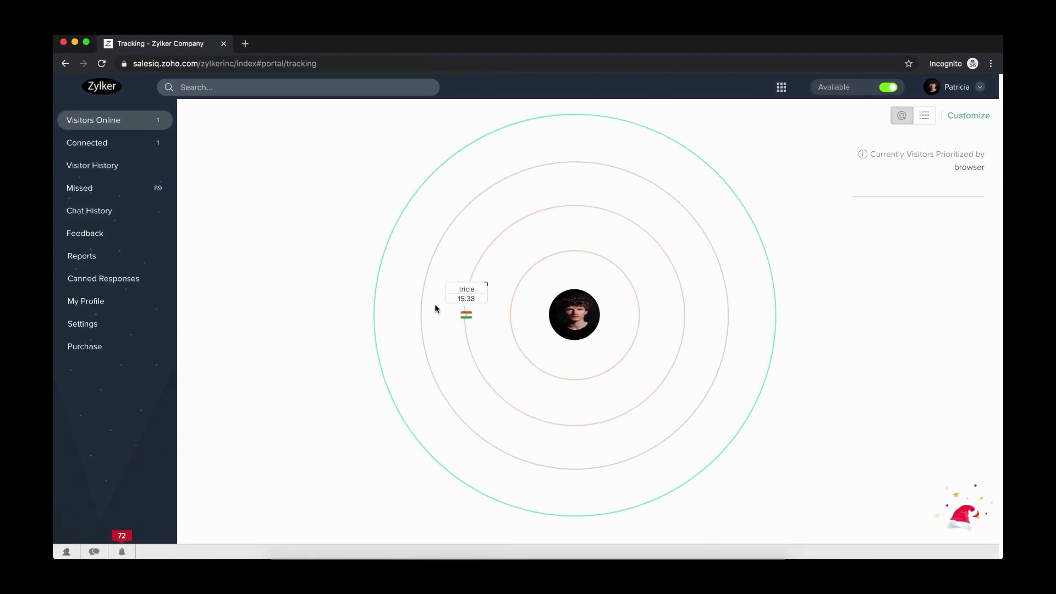
left_click(80, 324)
left_click(265, 124)
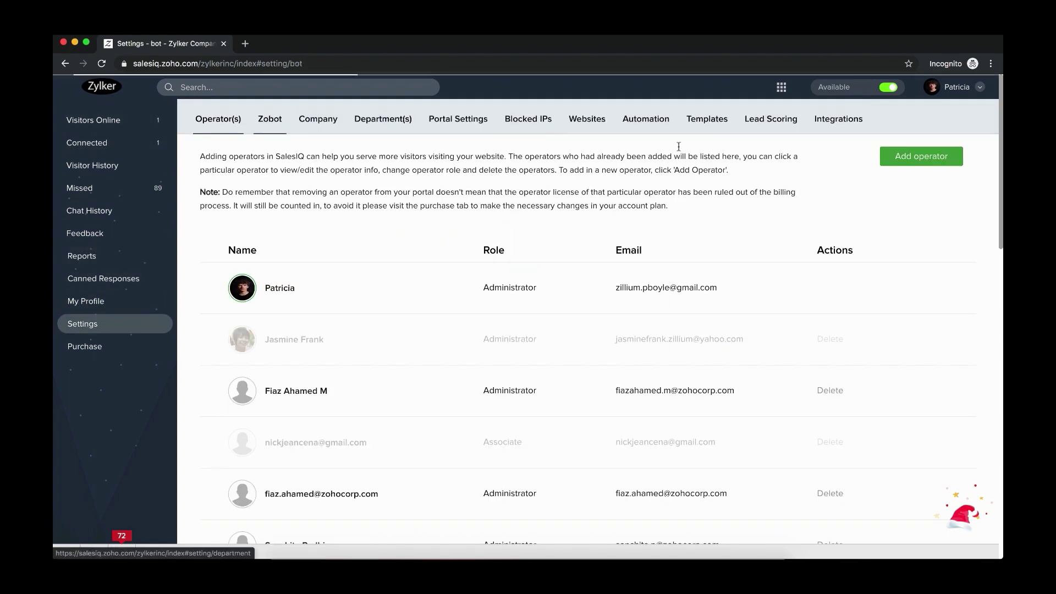
left_click(936, 158)
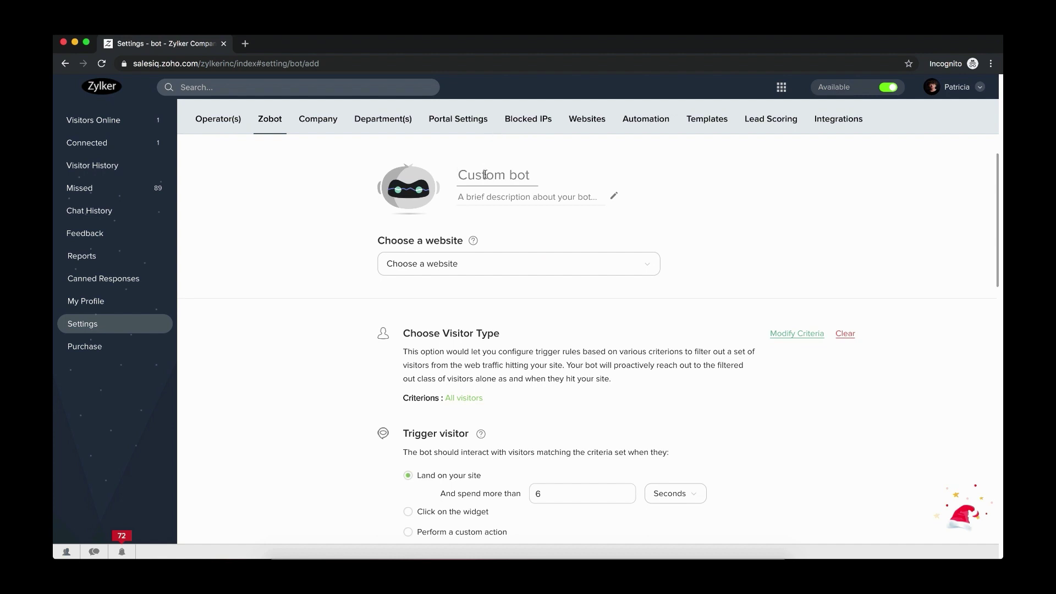
type("Zippy")
left_click(493, 192)
type("Your go-to")
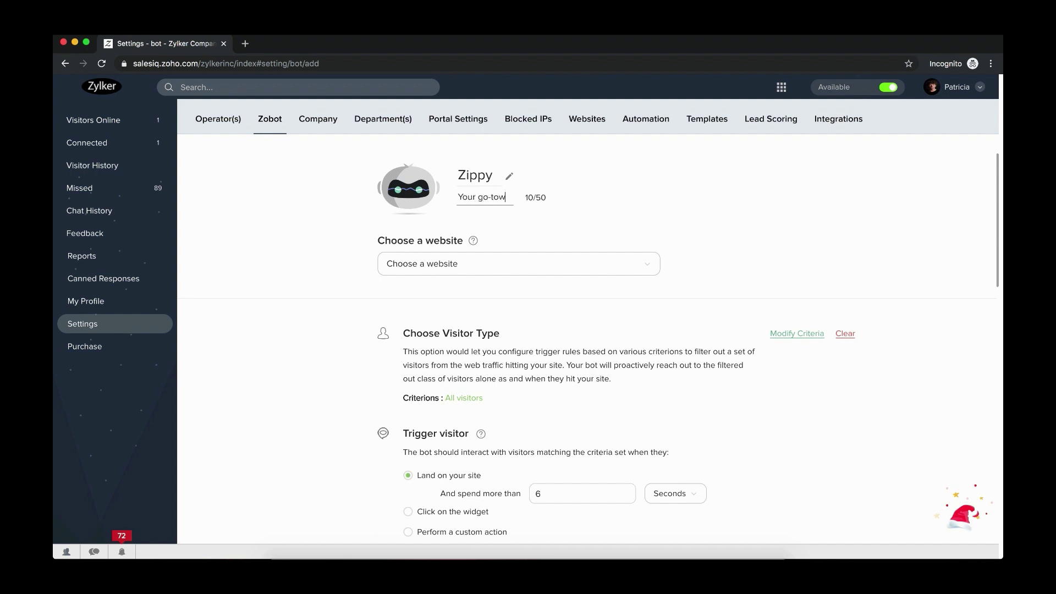
type(" website assistant")
Assign the bot to the zylker-fashion website
left_click(495, 264)
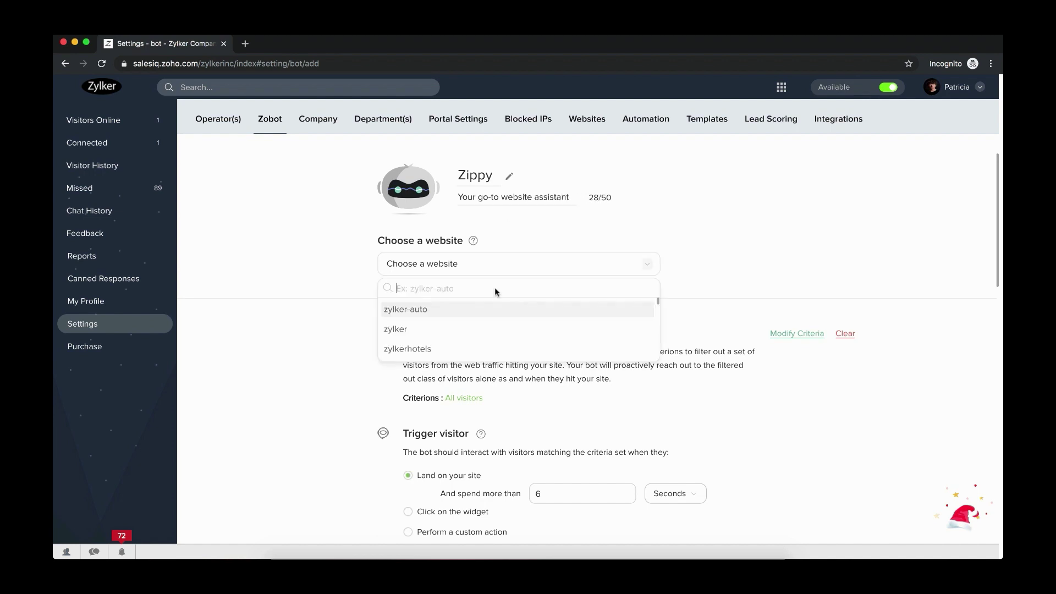
scroll(484, 332, "down", 3)
left_click(445, 327)
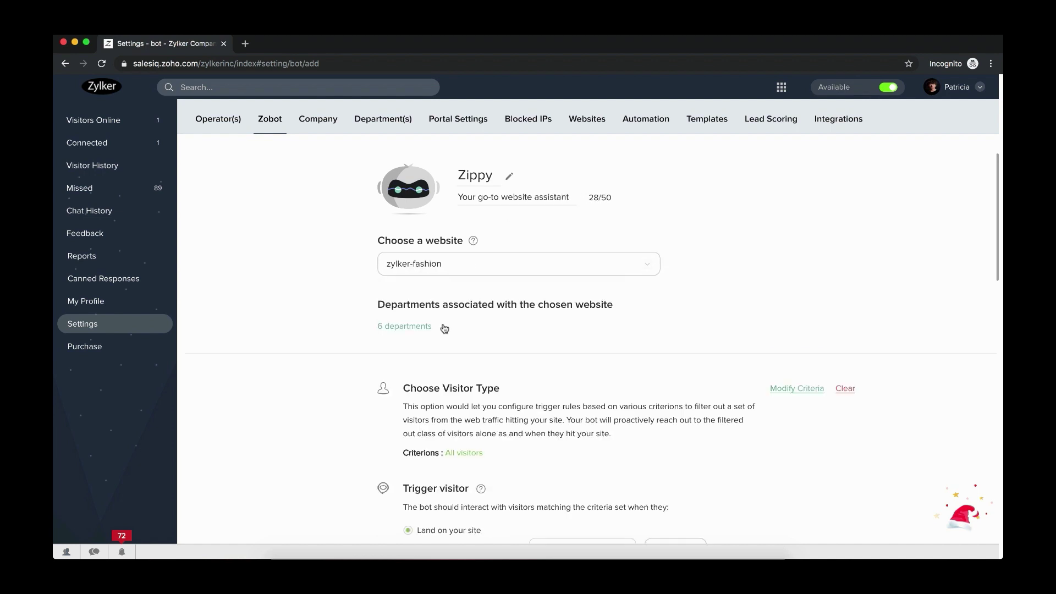
Exclude General queries, Support, Zylker Accounts and Zylker Homes from the bot's departments
left_click(405, 331)
scroll(468, 401, "down", 3)
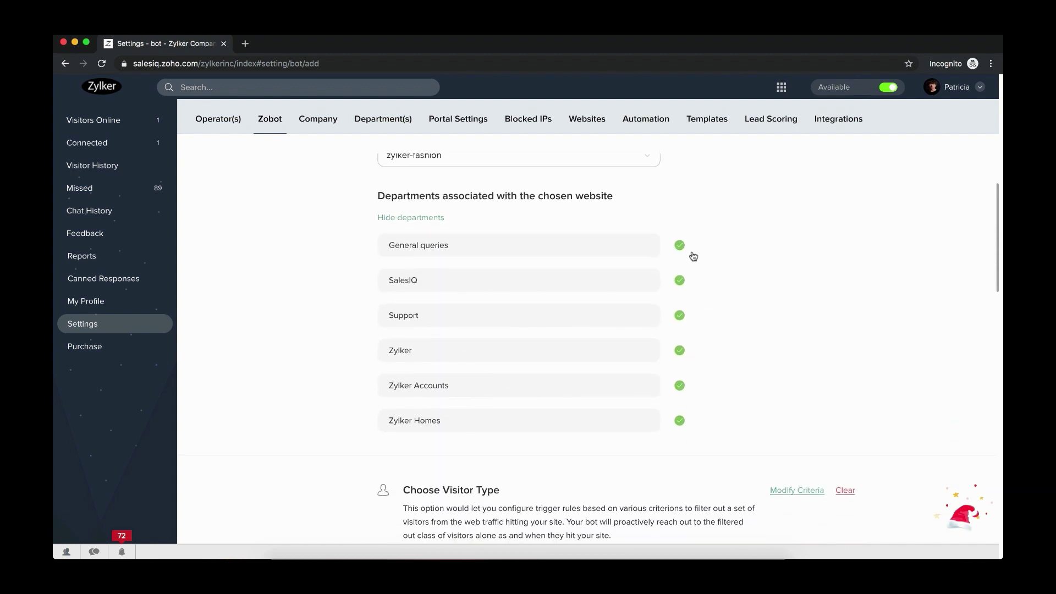
scroll(627, 407, "down", 1)
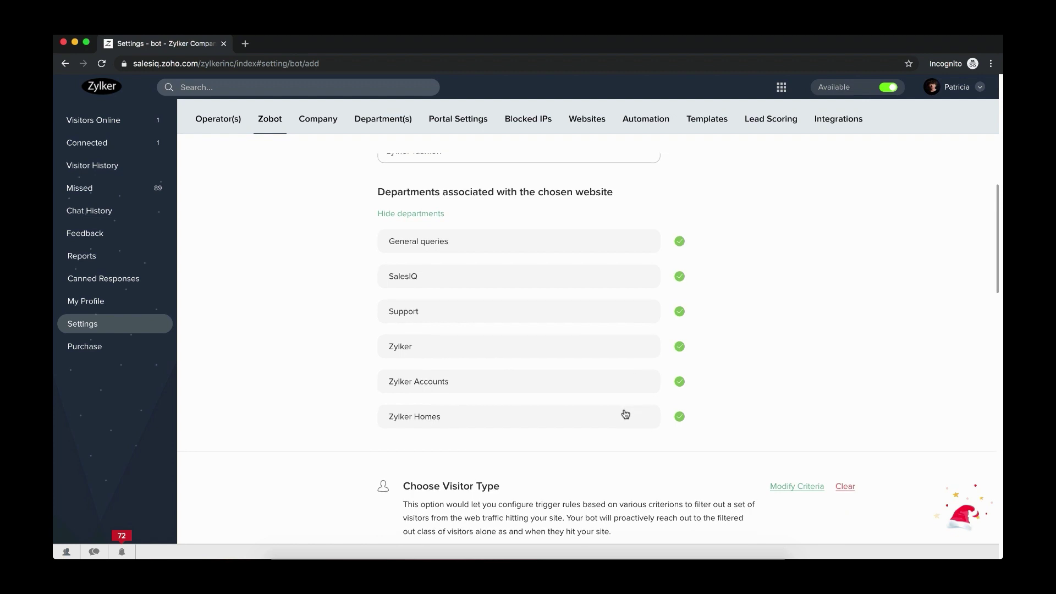
left_click(679, 241)
left_click(680, 312)
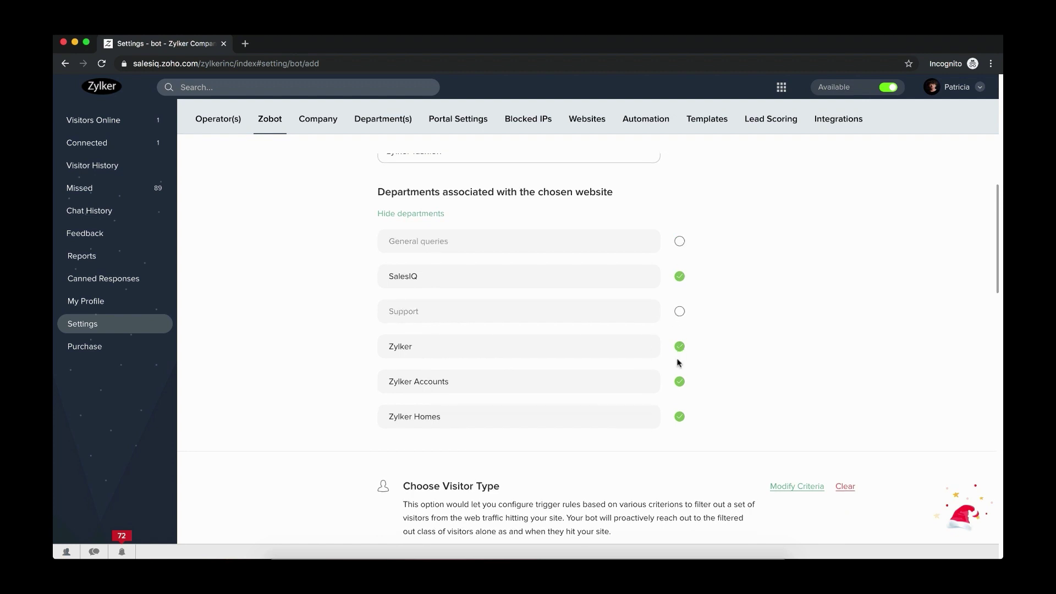
left_click(680, 381)
left_click(680, 417)
scroll(686, 464, "down", 5)
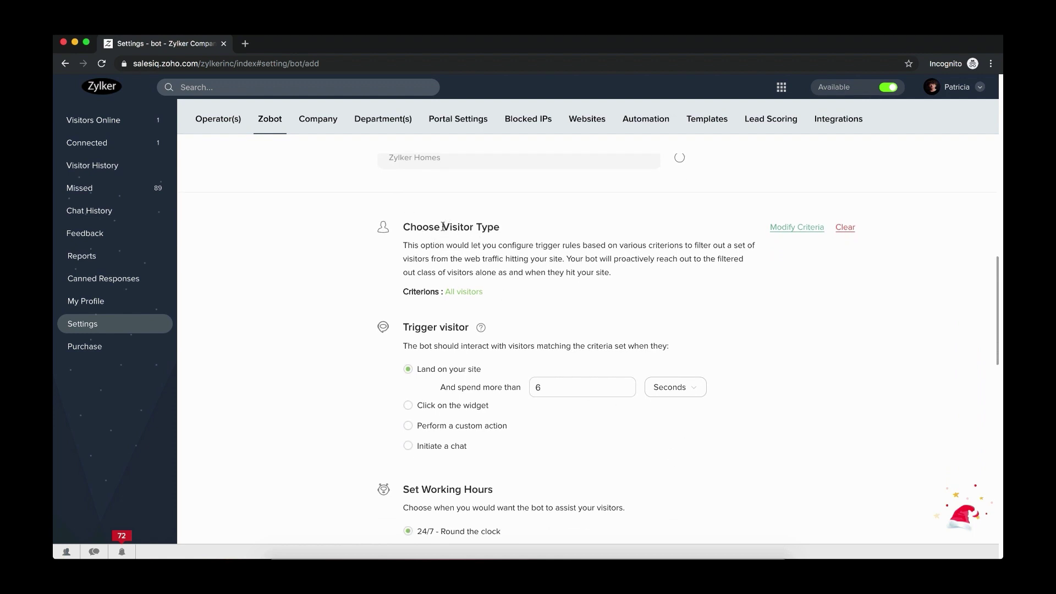
left_click_drag(444, 291, 492, 294)
left_click(491, 293)
Trigger the bot after 3 seconds on site and show its typing status immediately
scroll(534, 418, "down", 2)
left_click(550, 326)
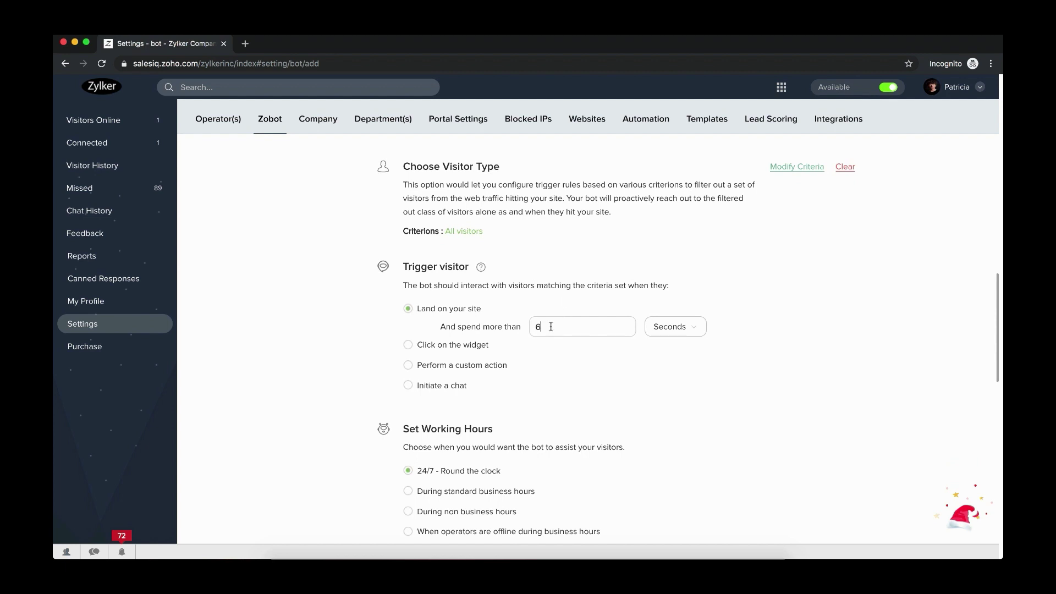
key("BackSpace")
type("3")
scroll(495, 437, "down", 2)
scroll(495, 438, "down", 2)
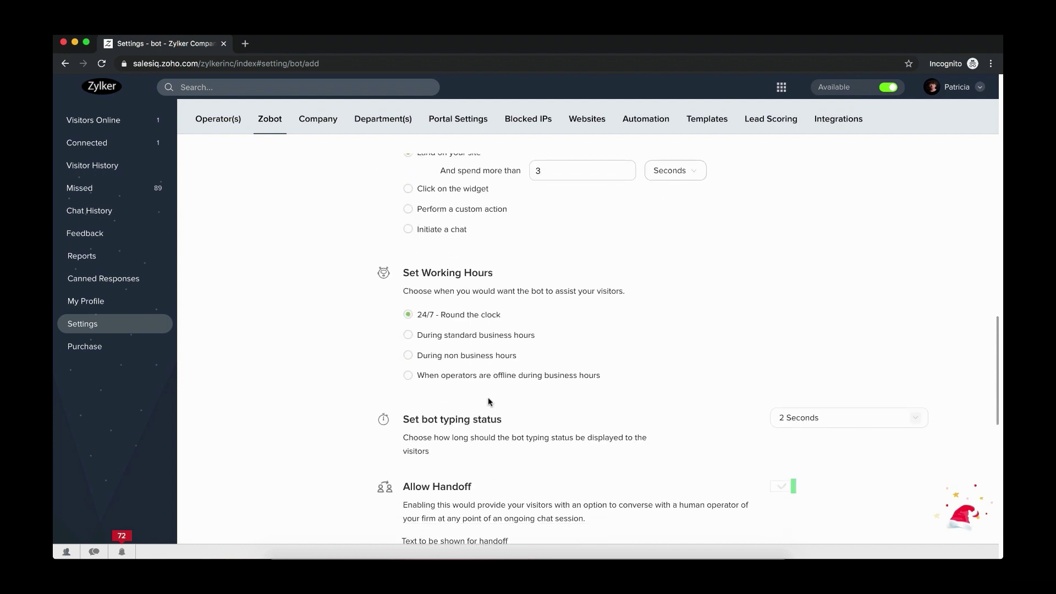
scroll(488, 401, "down", 3)
left_click(858, 281)
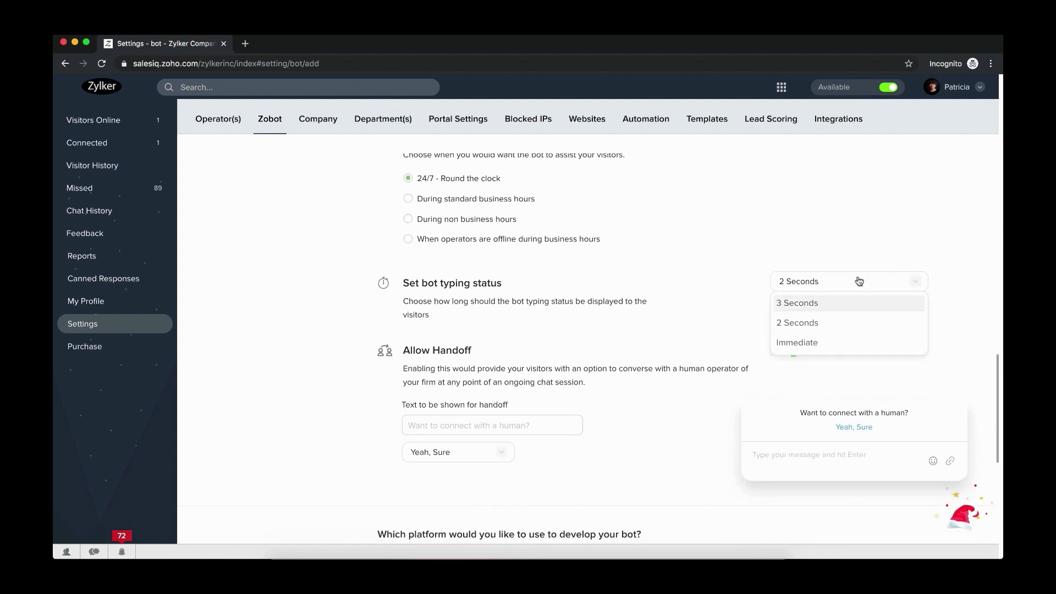
left_click(792, 344)
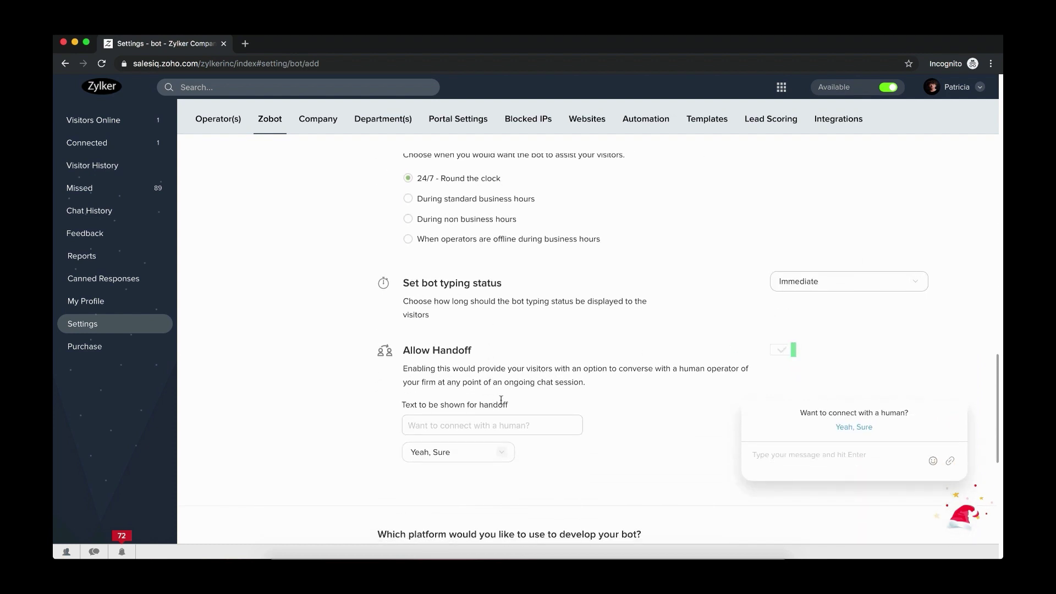
Set the handoff prompt to 'Do you want to talk to a human?' with reply 'Why Not!'
left_click(453, 428)
type("Do you")
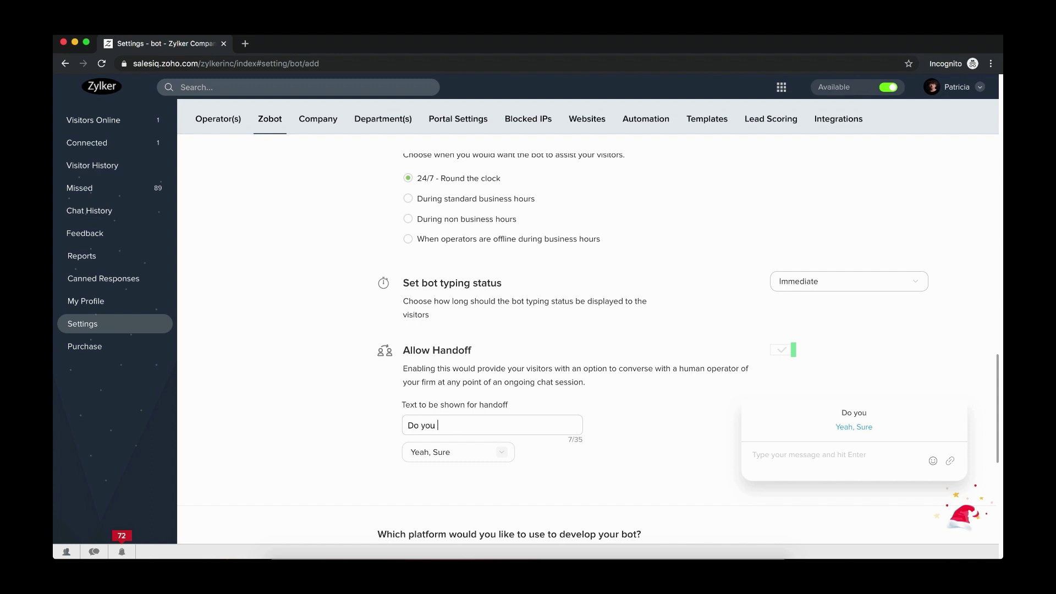
type(" want to talk to ")
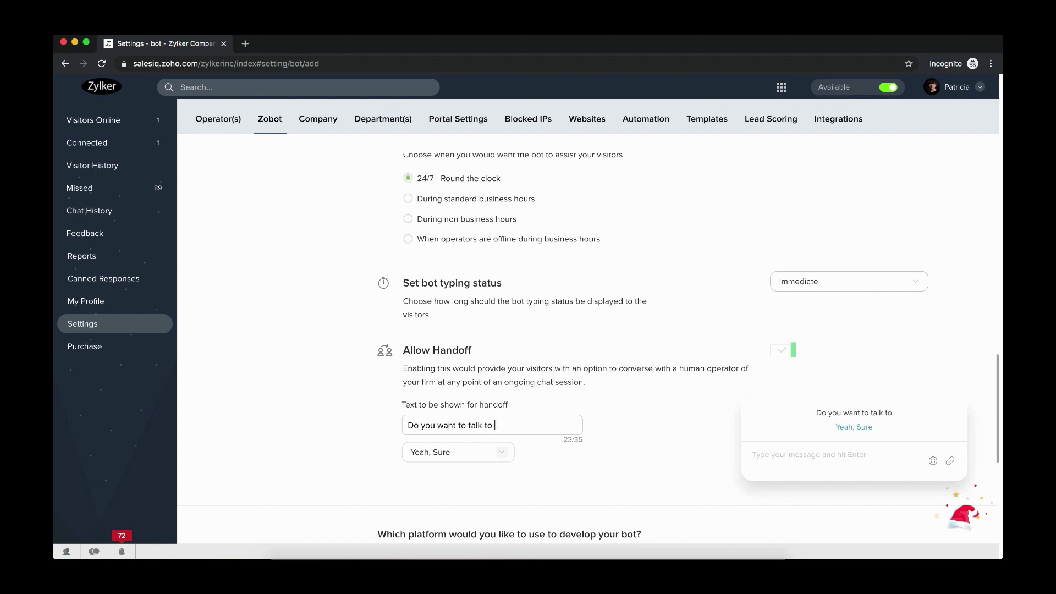
type("a human?")
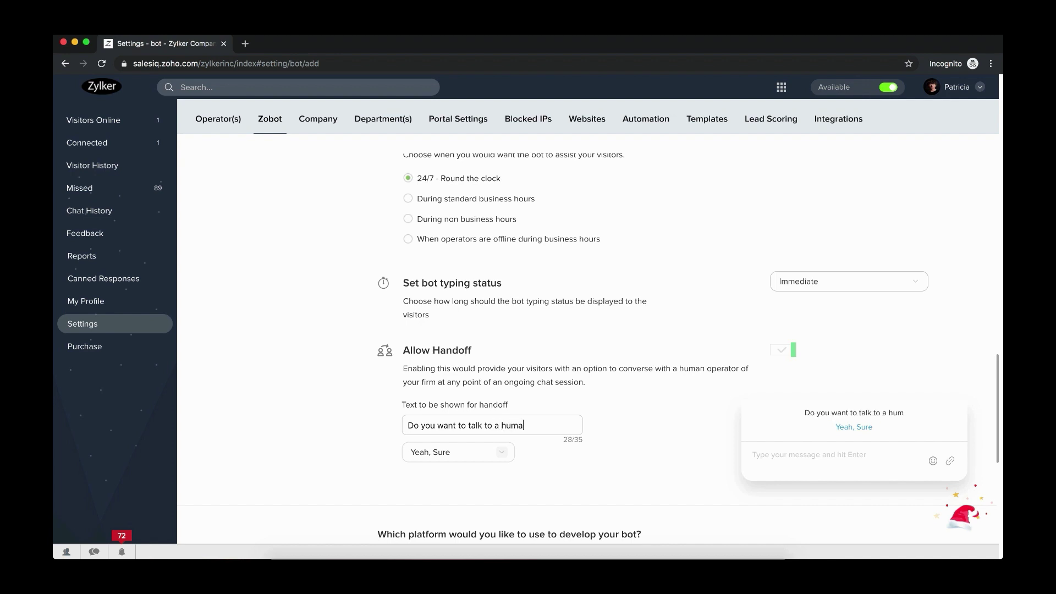
left_click(437, 452)
left_click(438, 513)
Pick Dialogflow as Zippy's platform, connect it, and allow SalesIQ access to the Google account
scroll(563, 457, "down", 5)
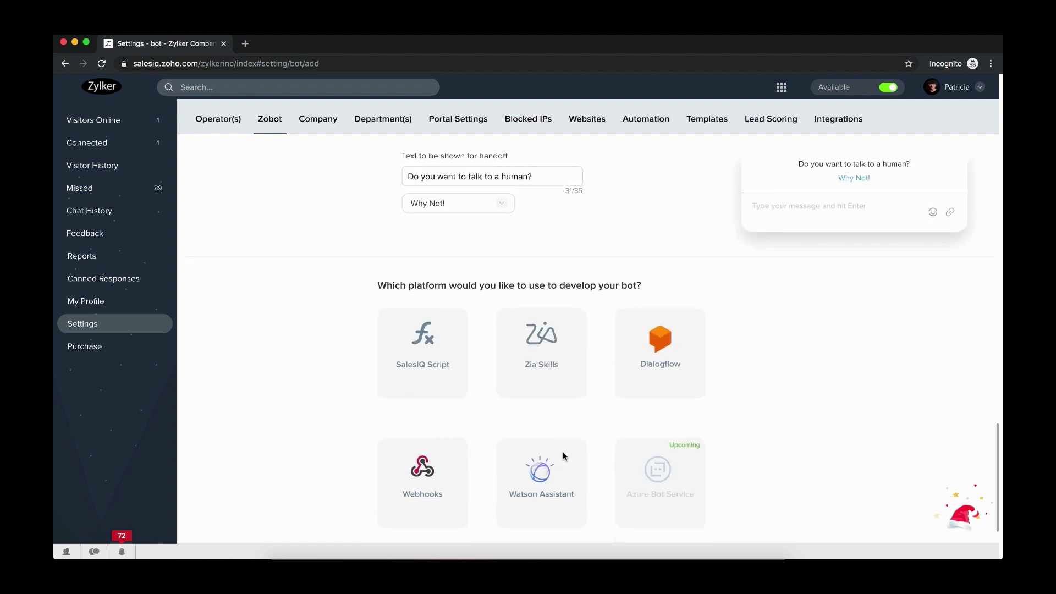
left_click(653, 338)
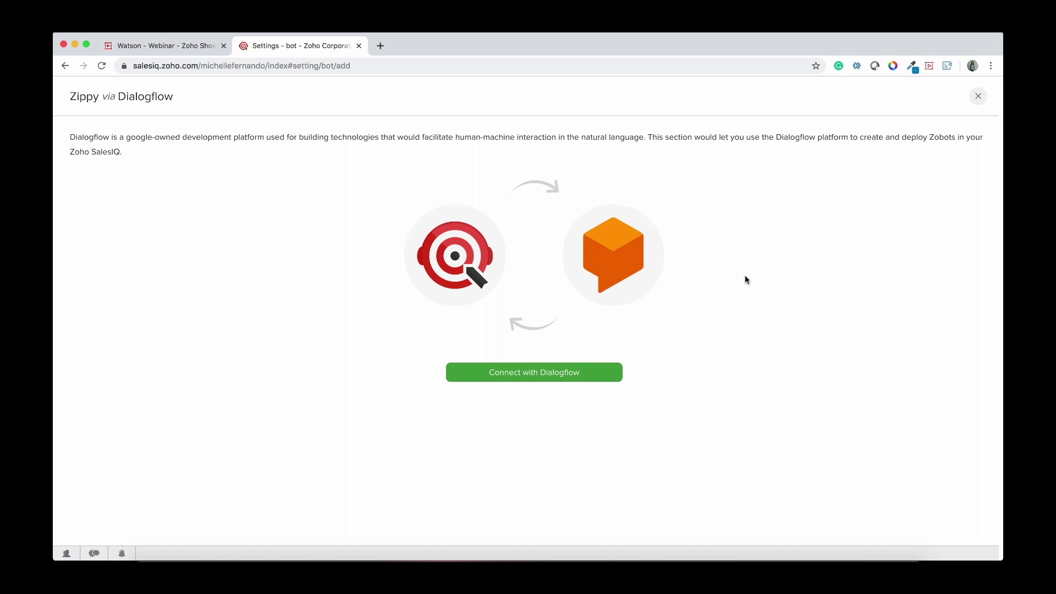
left_click(557, 373)
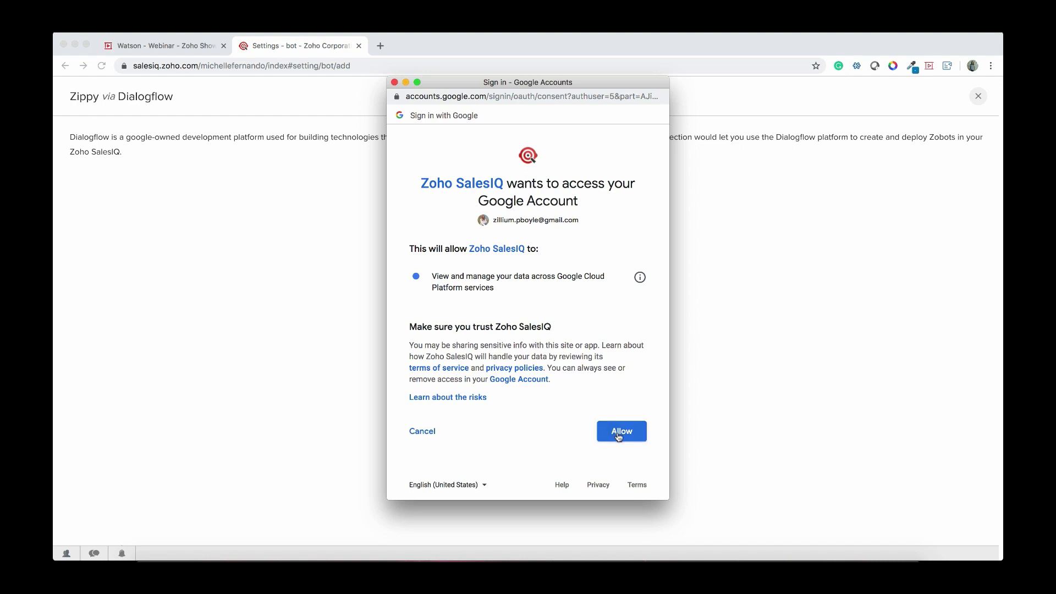
left_click(618, 435)
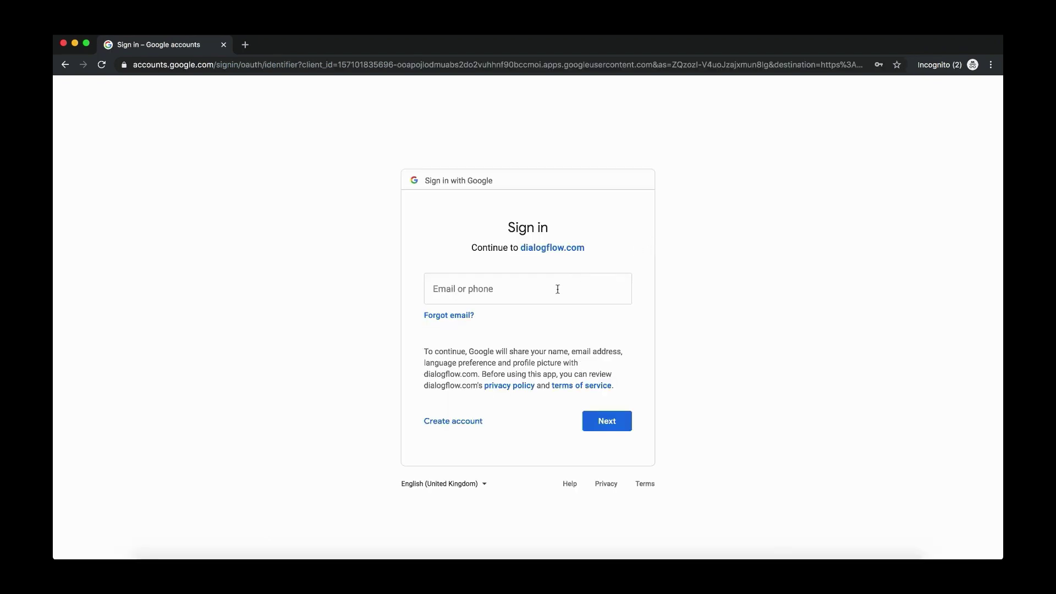
Sign in to dialogflow.com with the saved Google account's e-mail and password
left_click(557, 289)
left_click(781, 286)
left_click(564, 287)
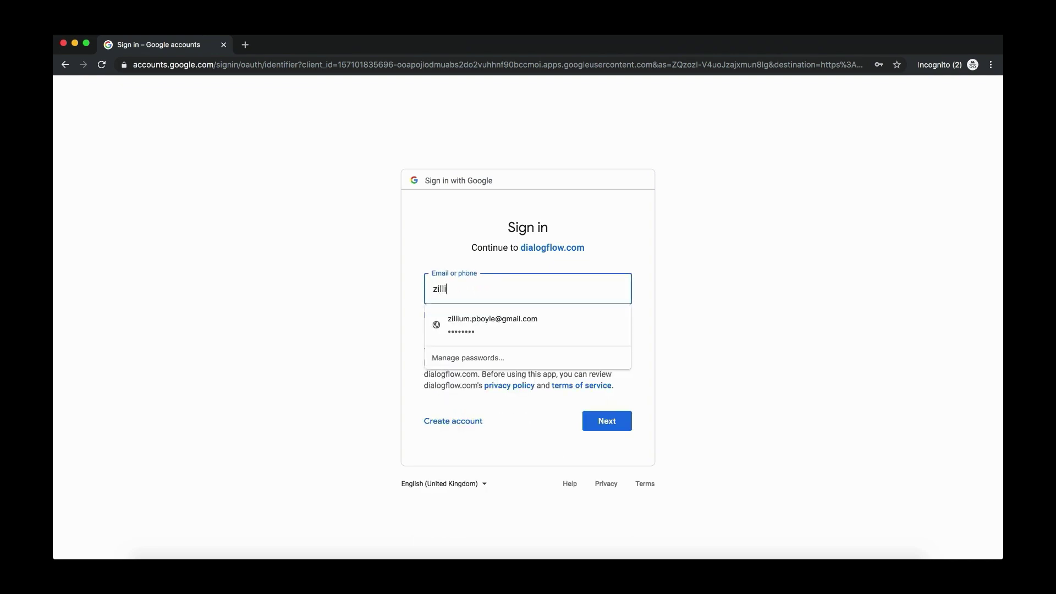
left_click(591, 333)
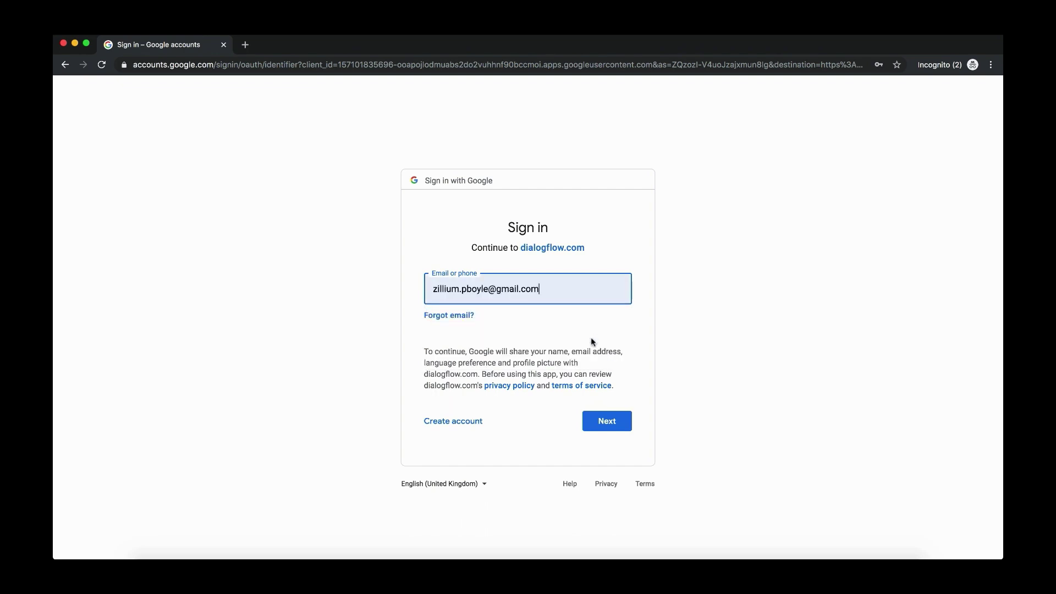
left_click(607, 424)
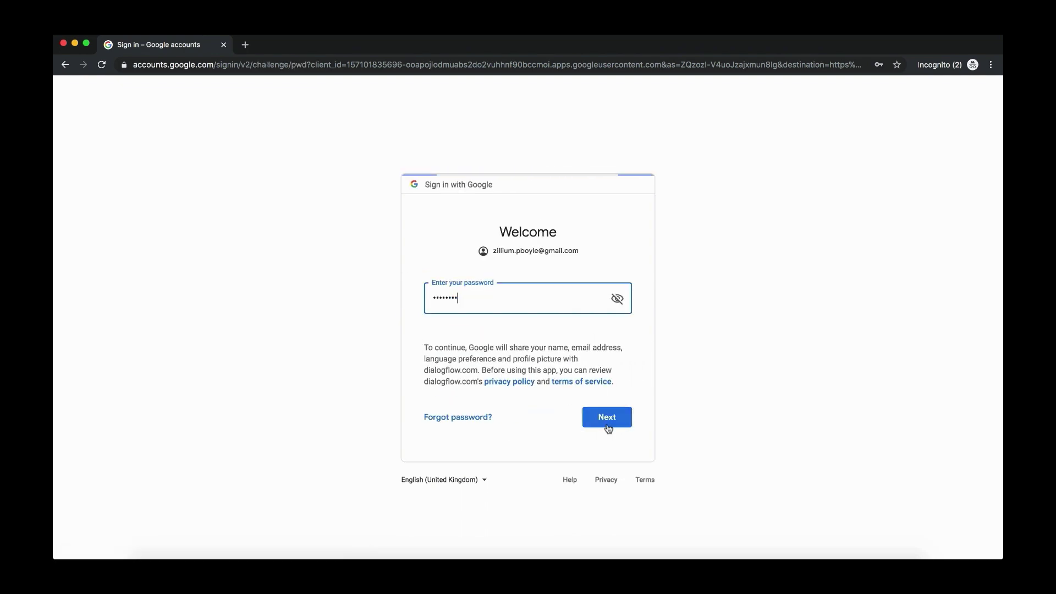
double_click(498, 300)
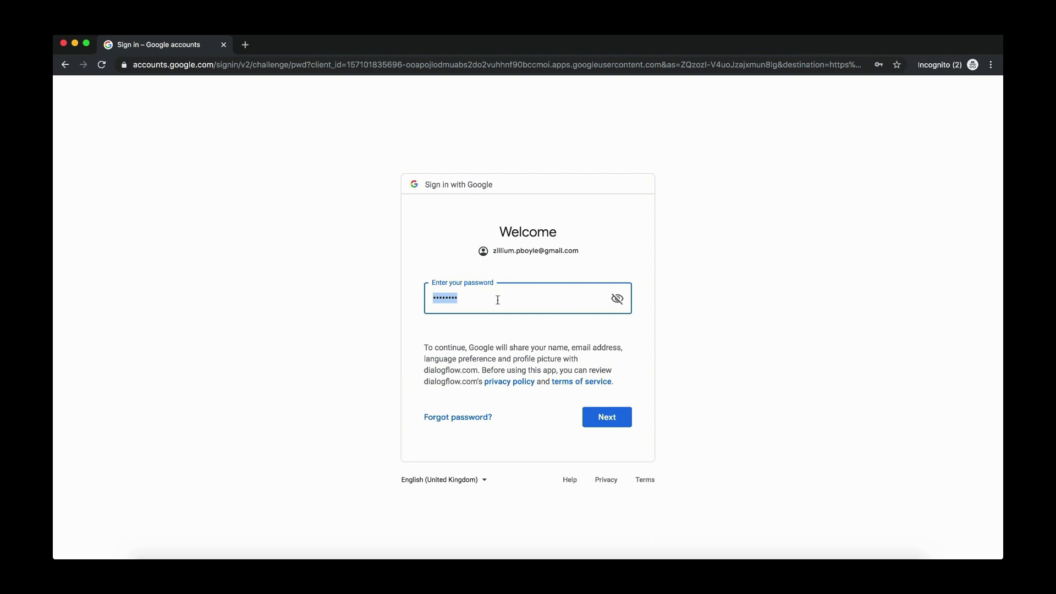
type("•••••••••••••••••••")
key("Return")
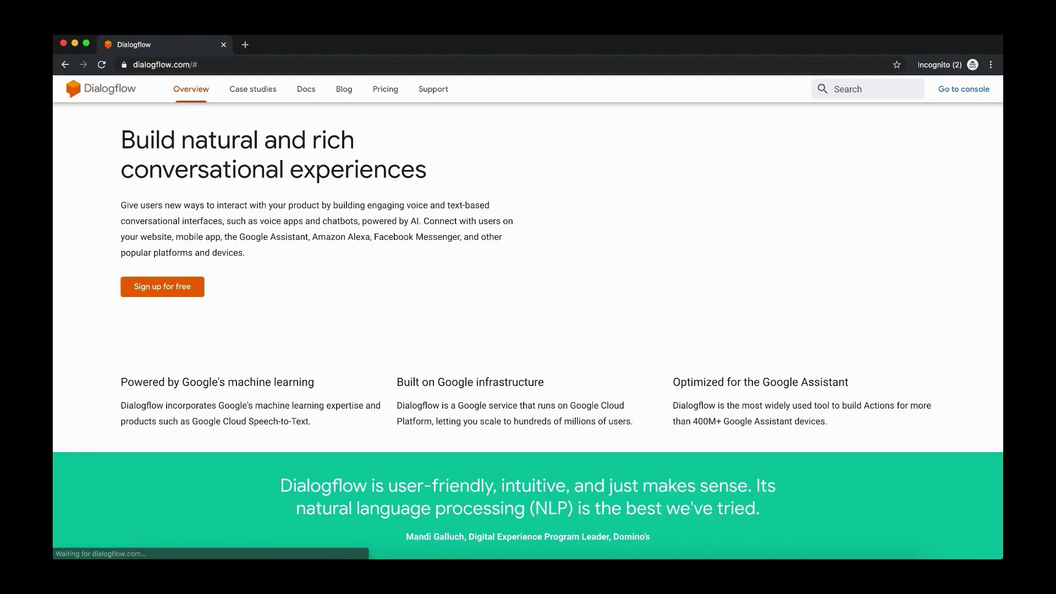
Open the Dialogflow console, dismiss the V1 API notice, and expand the SalonBot agent list
left_click(939, 91)
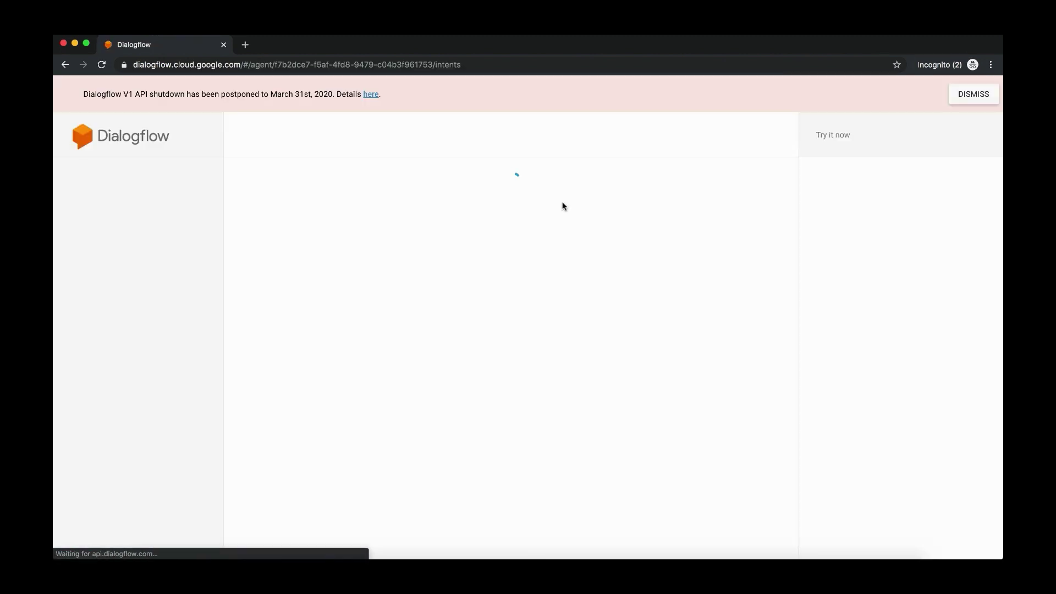
left_click(985, 94)
left_click(178, 133)
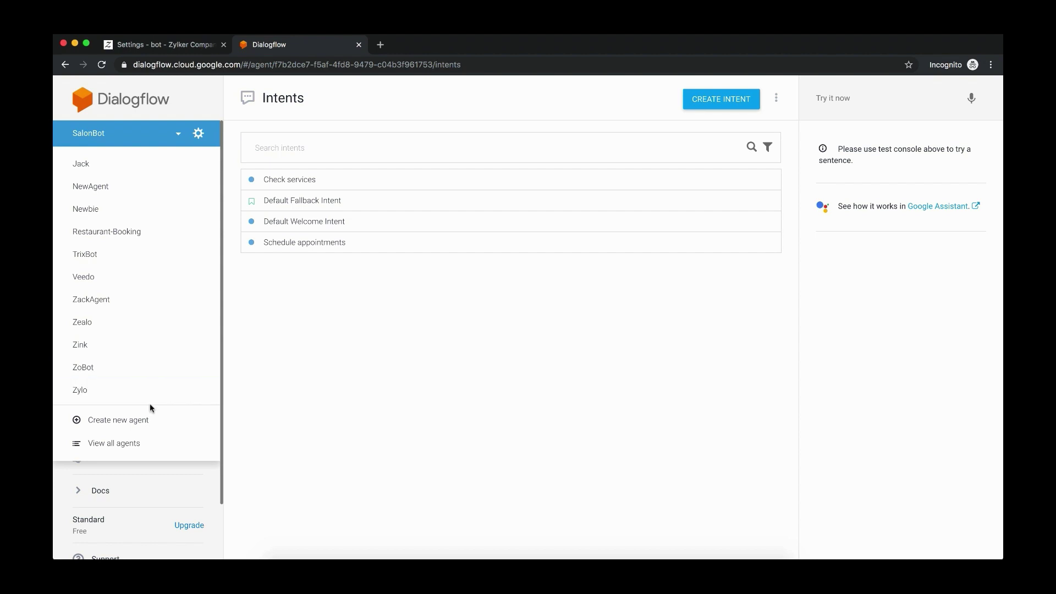
Create a new agent 'MyAgent' with English language and the Asia/Colombo time zone
left_click(144, 426)
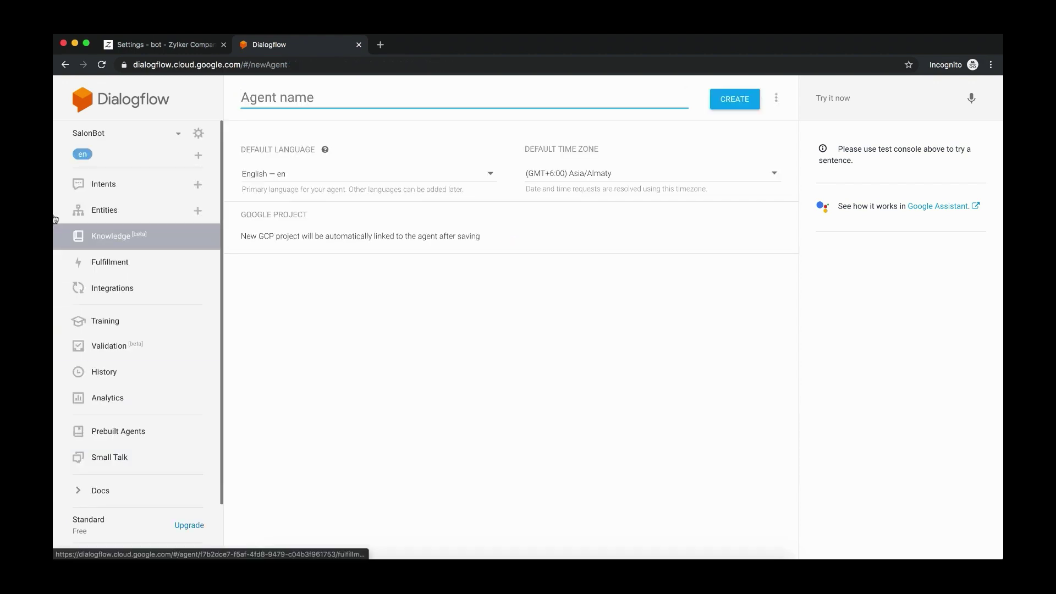
type("M")
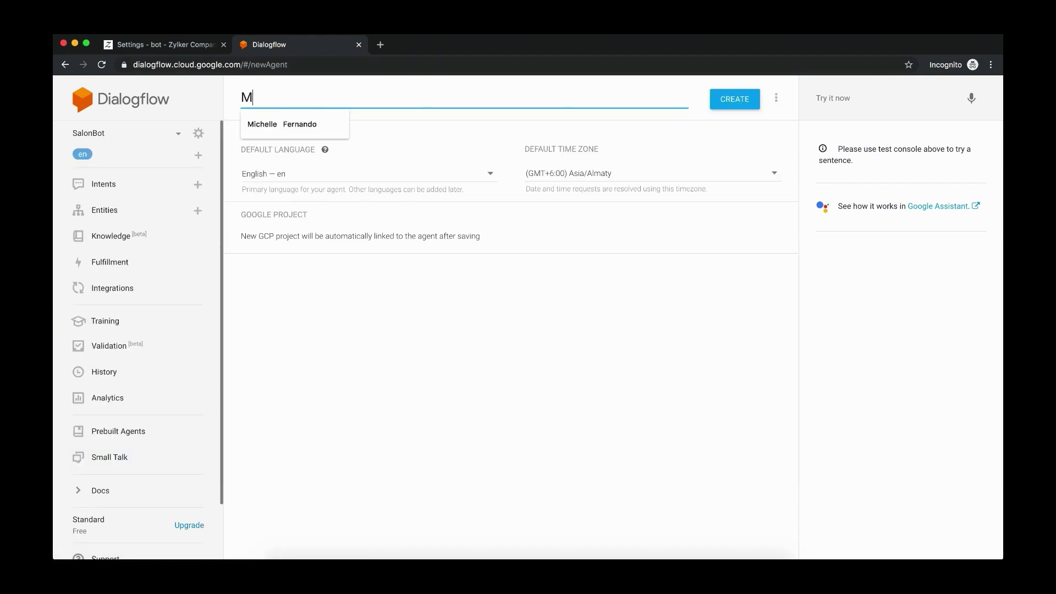
type("yAg")
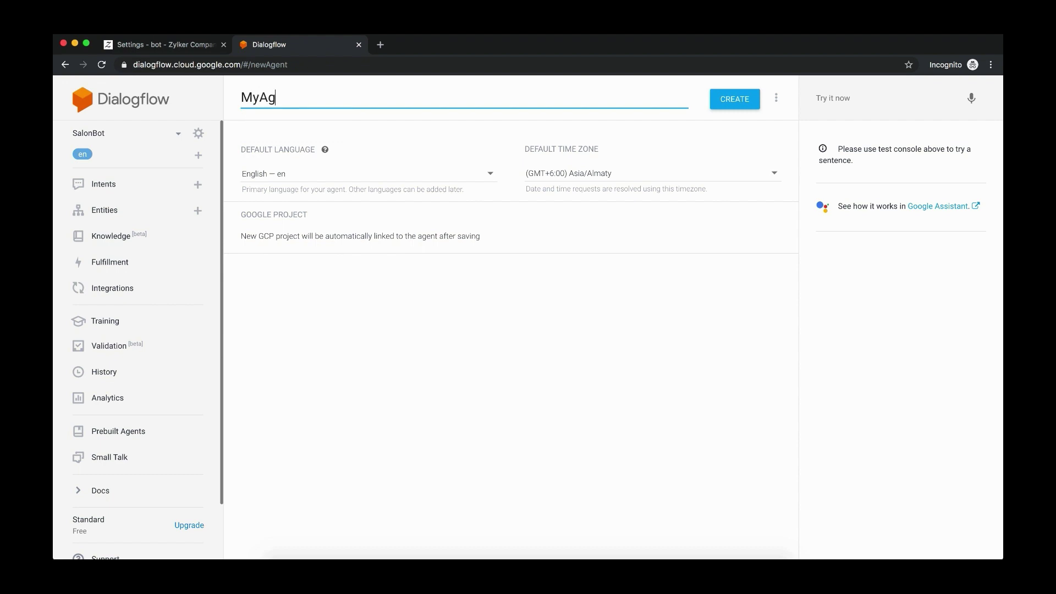
type("ent")
left_click(368, 179)
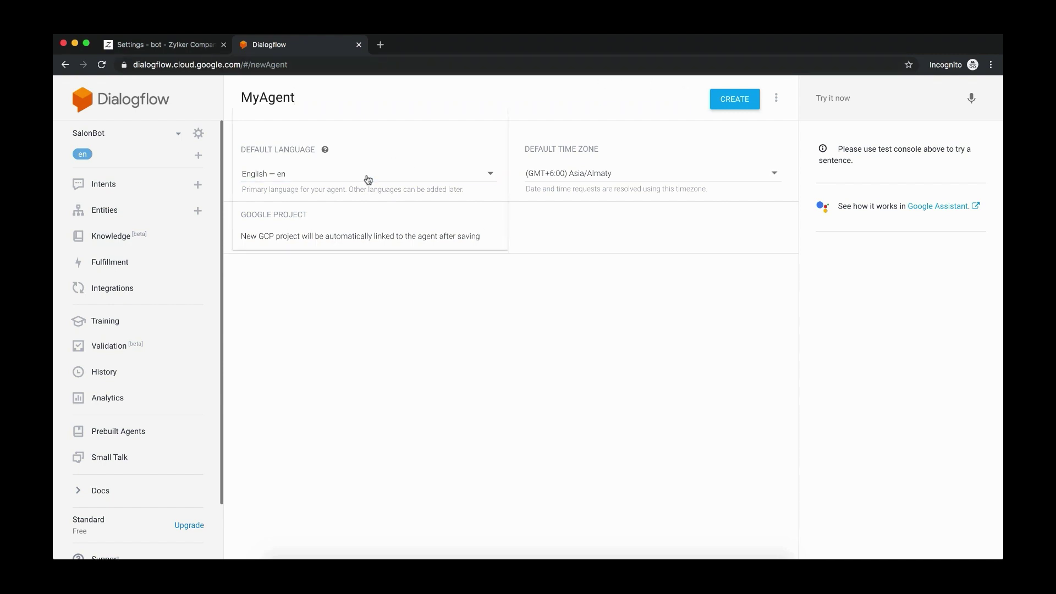
left_click(292, 175)
left_click(592, 176)
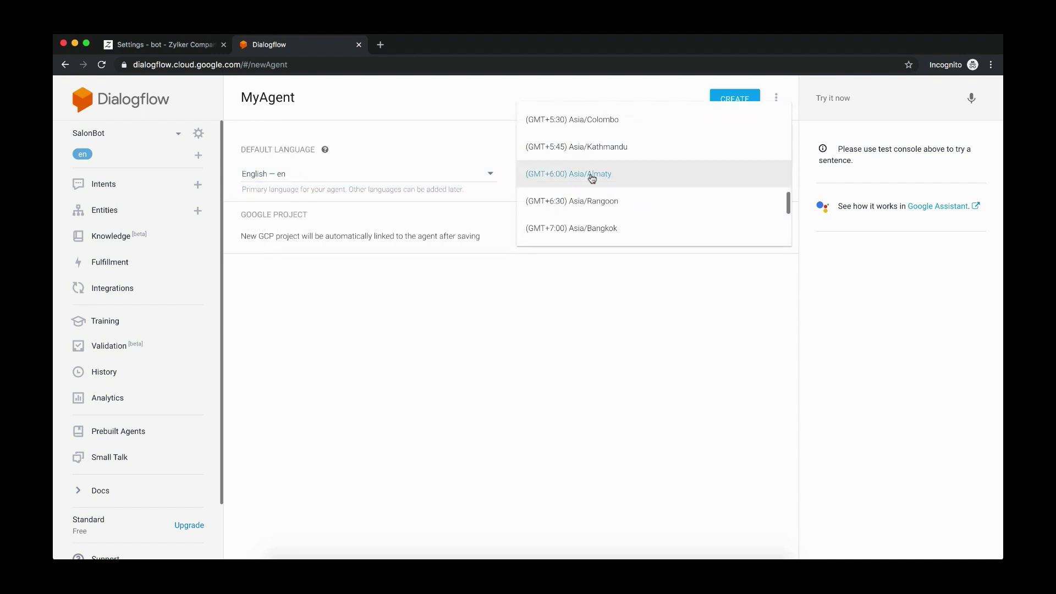
scroll(596, 173, "up", 1)
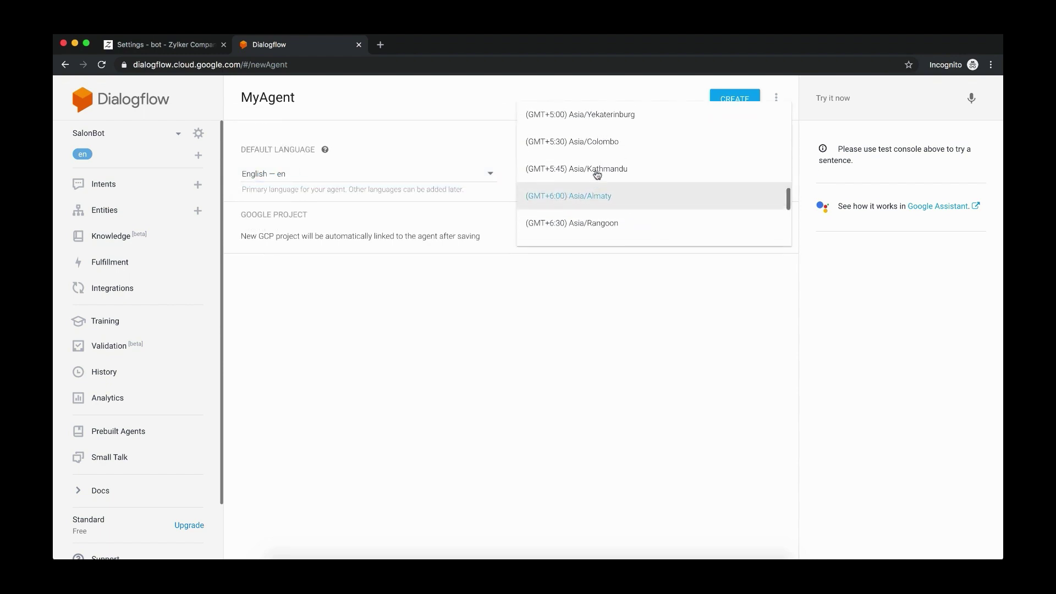
left_click(577, 144)
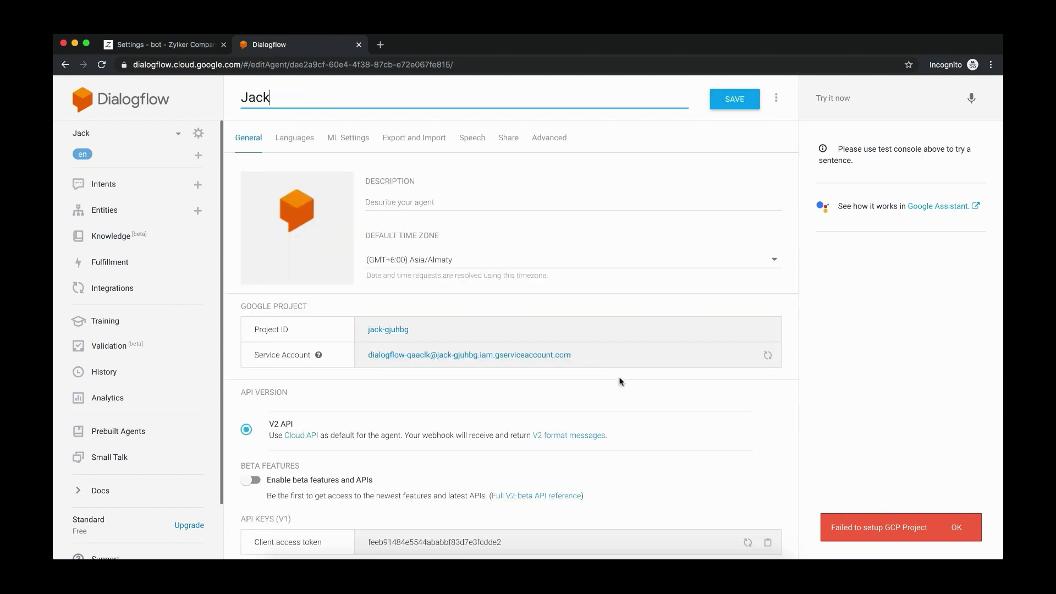
Scroll through the Jack agent's settings to review its API and logging options
scroll(620, 379, "down", 5)
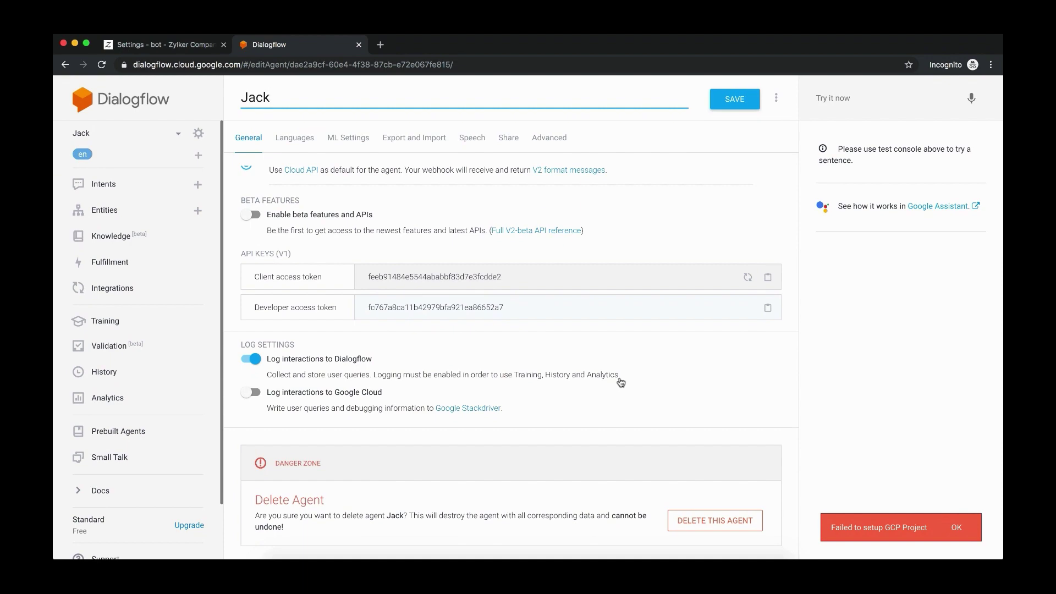
scroll(620, 382, "up", 5)
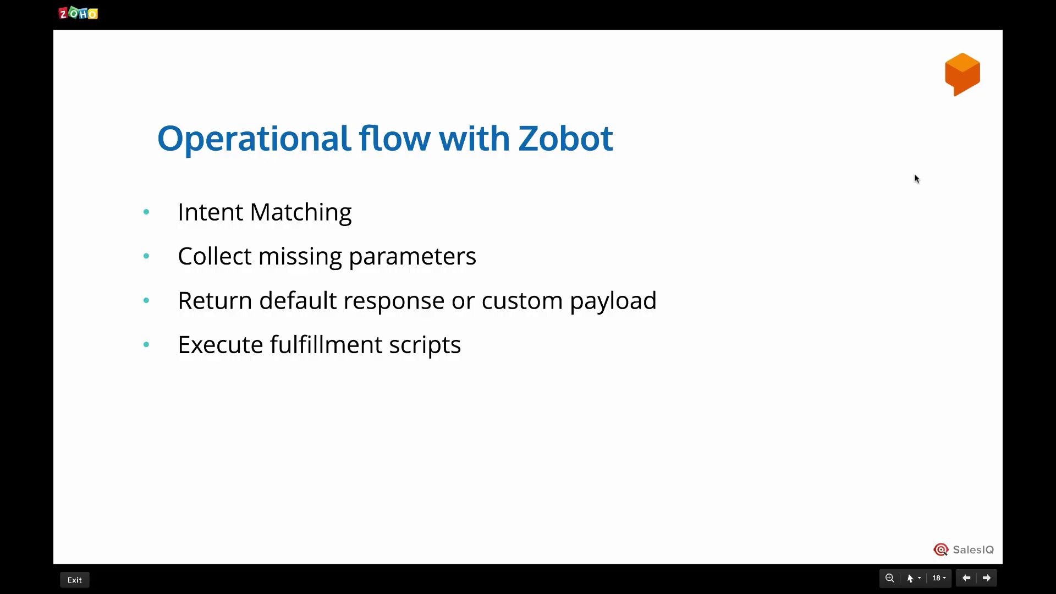
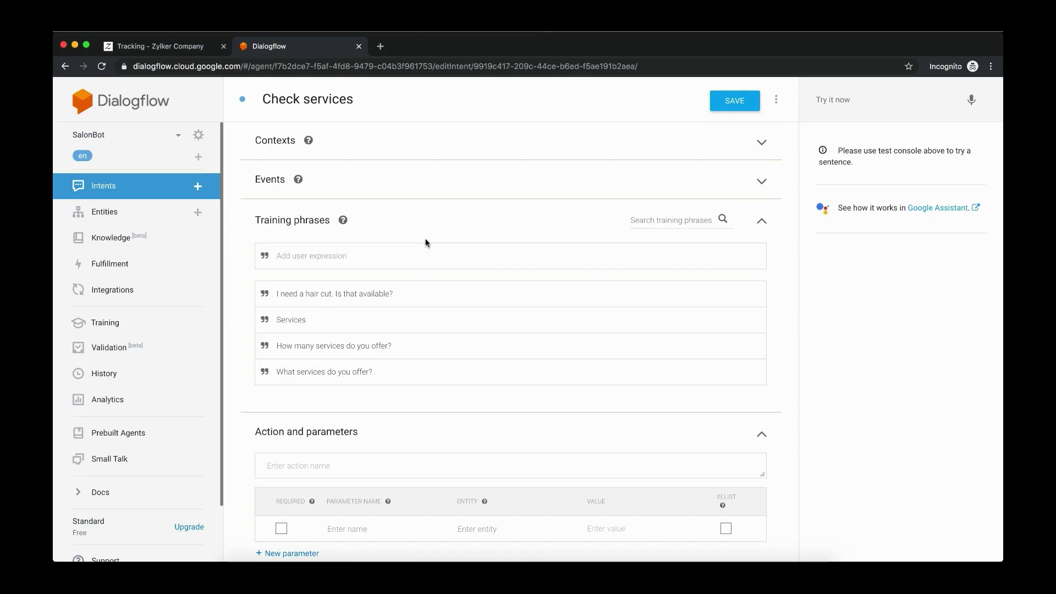
Scroll through the Check services intent's four training phrases, such as 'What services do you offer?'
scroll(431, 302, "down", 1)
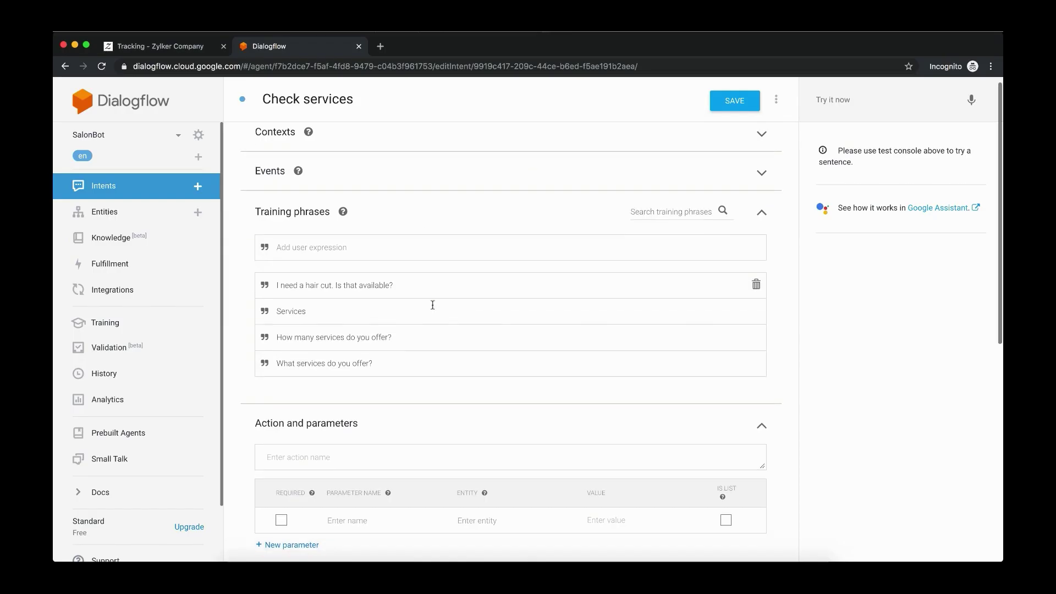
scroll(433, 304, "up", 1)
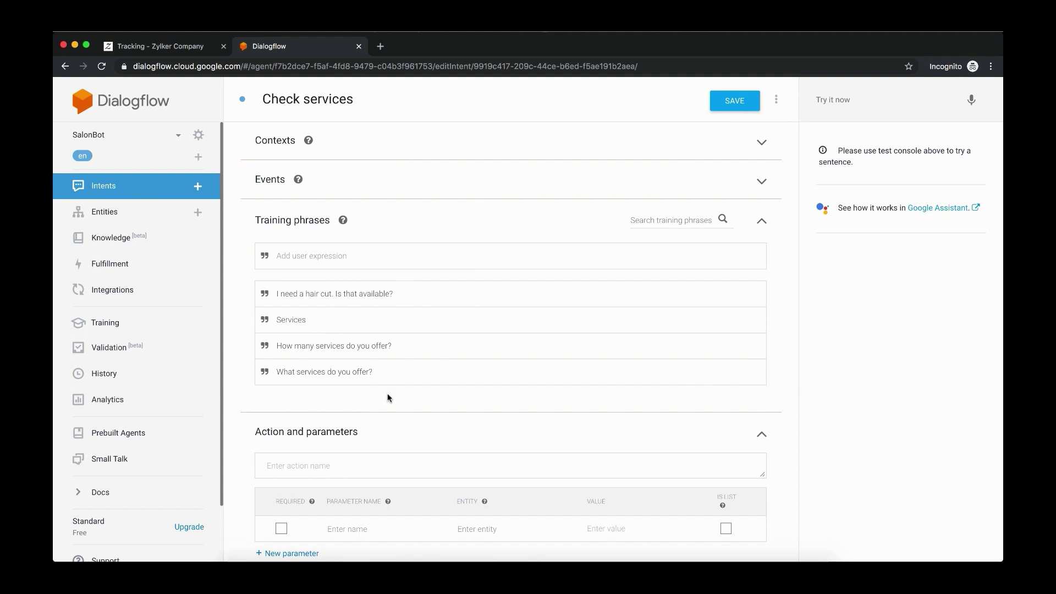
scroll(388, 397, "down", 2)
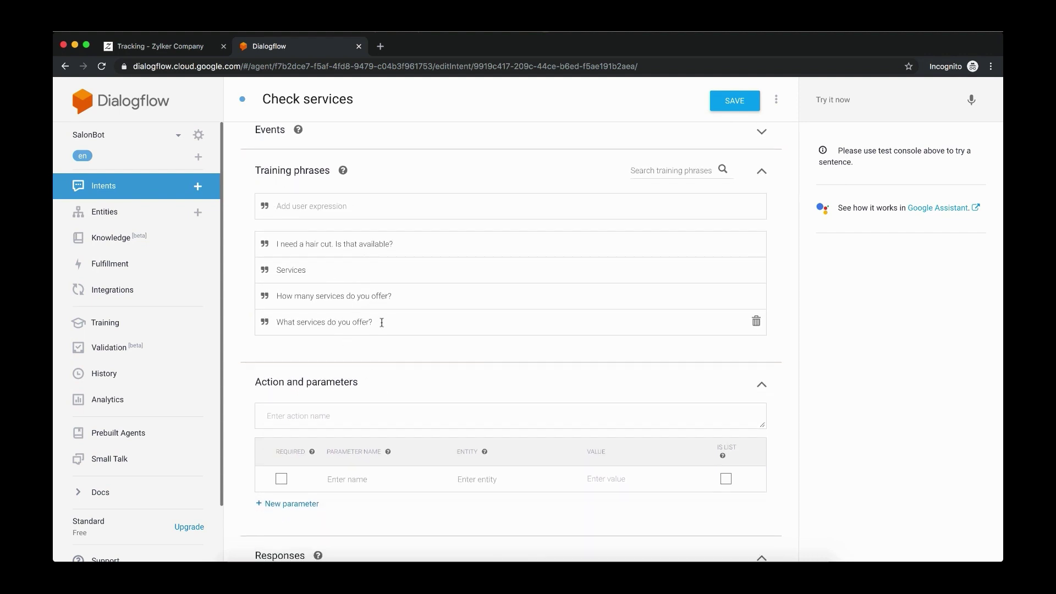
Select 'hair cut' in the first training phrase and browse the entity list for a match
left_click_drag(306, 244, 332, 243)
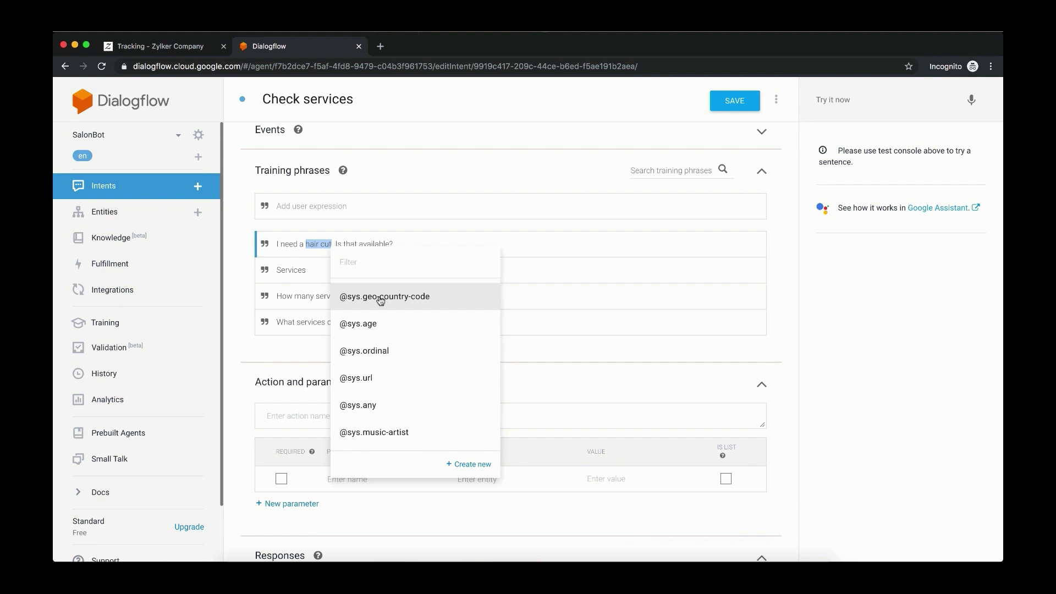
left_click(352, 261)
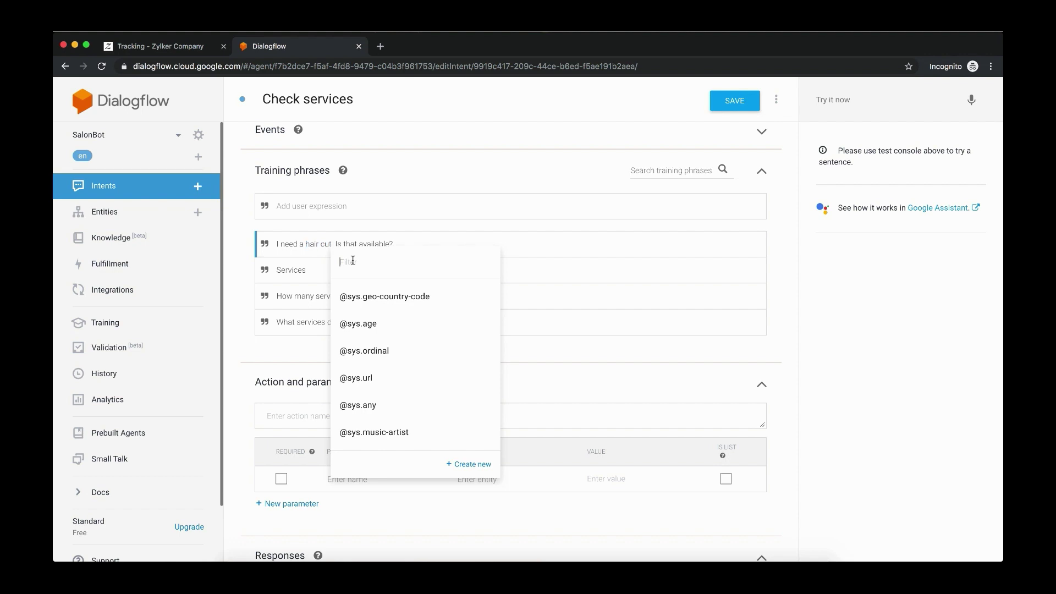
scroll(410, 369, "down", 3)
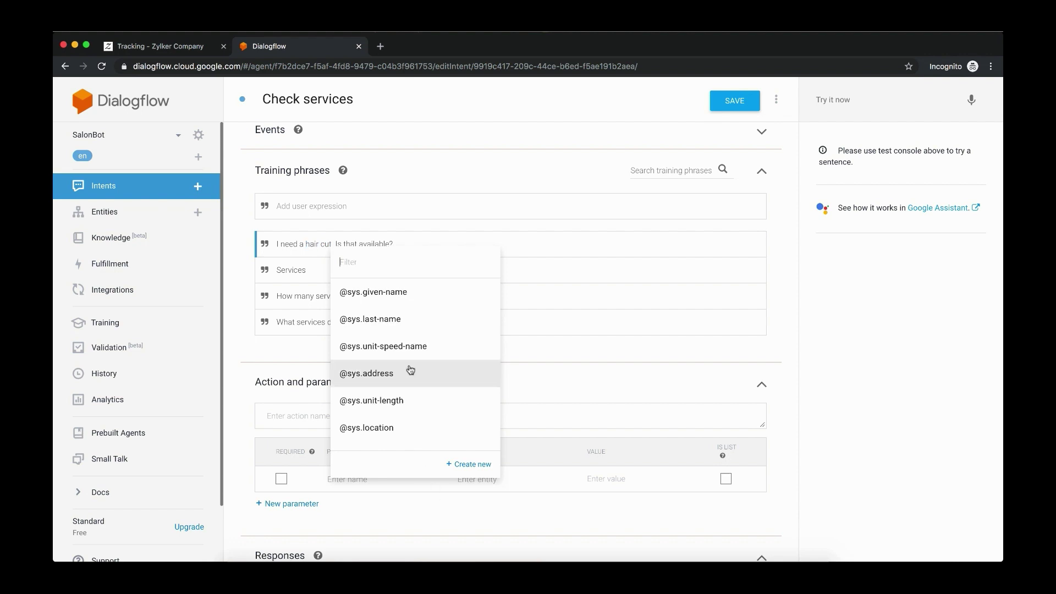
scroll(411, 369, "down", 3)
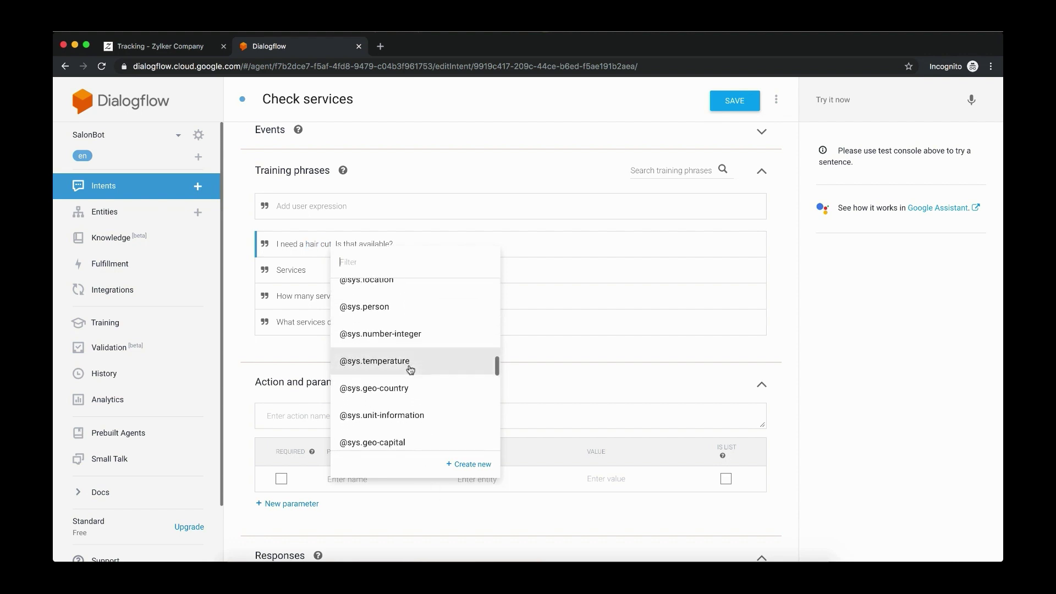
scroll(410, 369, "up", 5)
scroll(393, 454, "down", 3)
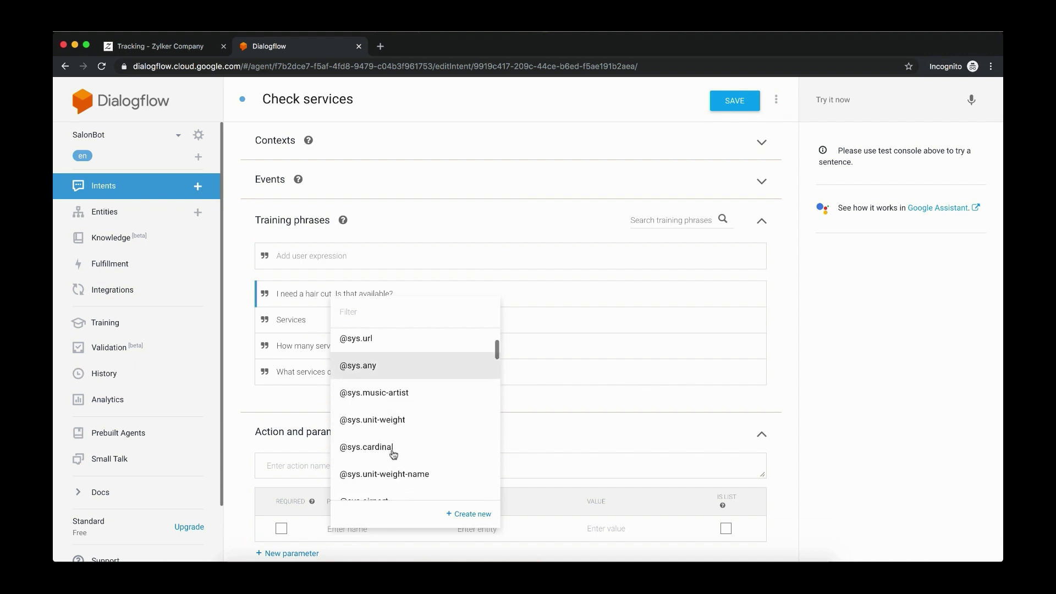
scroll(394, 454, "down", 5)
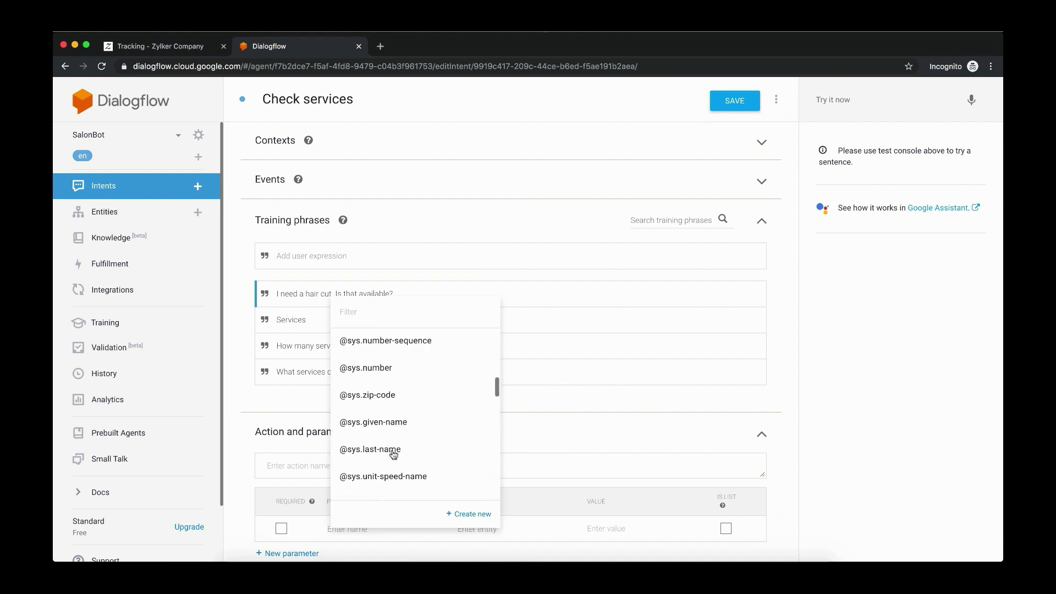
scroll(394, 454, "down", 5)
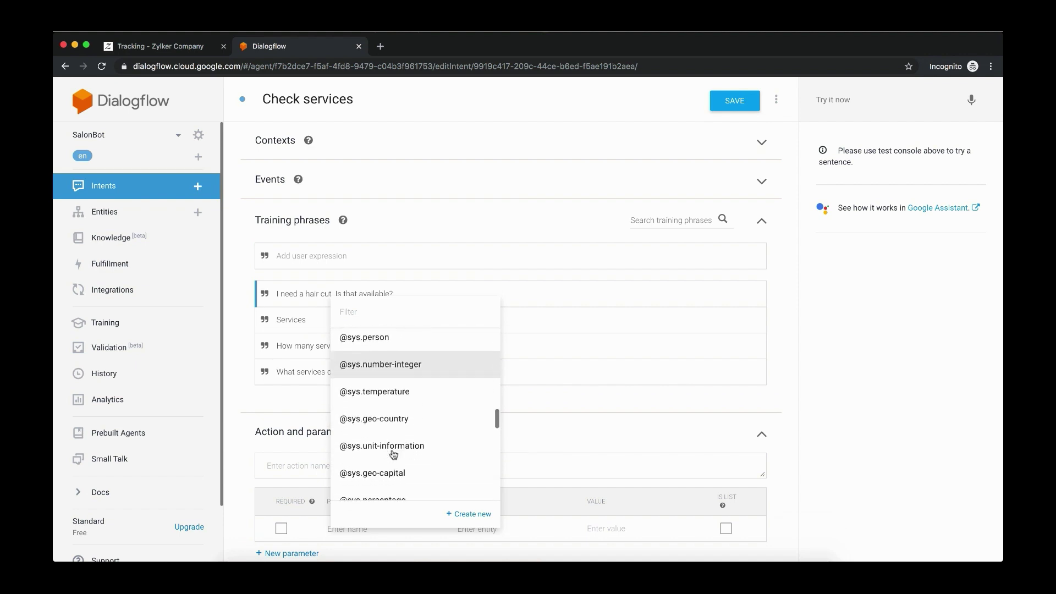
scroll(394, 454, "down", 2)
scroll(384, 474, "down", 4)
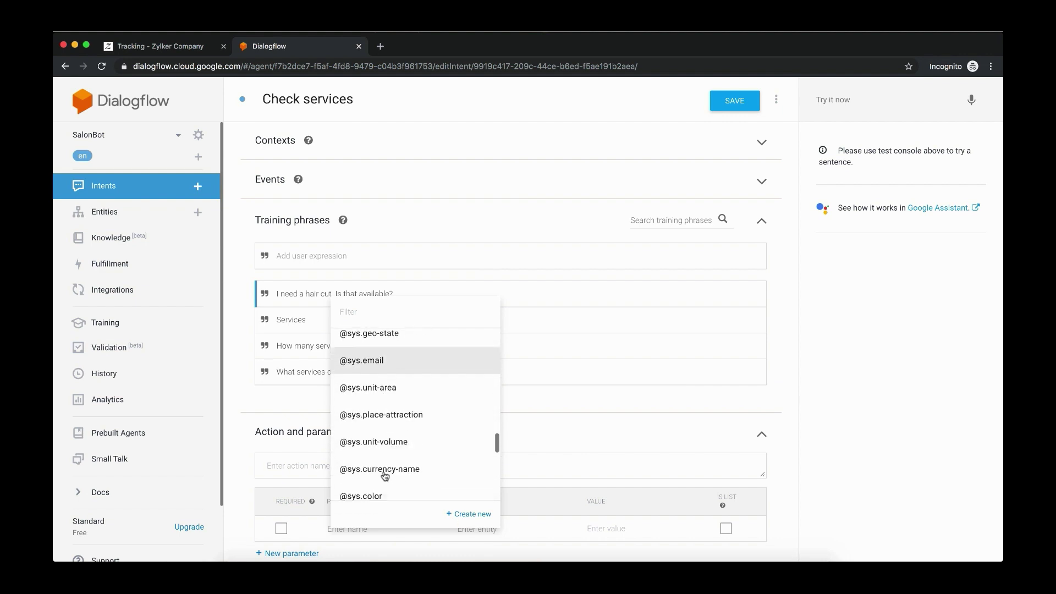
Create and save a new entity named sys_service, leaving the intent unsaved
left_click(471, 514)
left_click(633, 144)
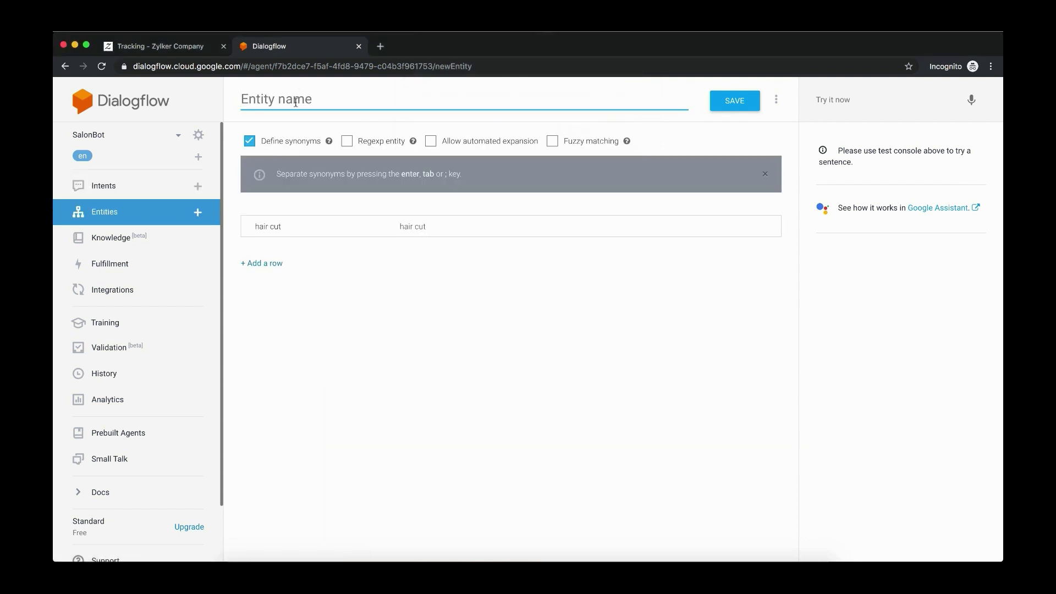
type("sys_service")
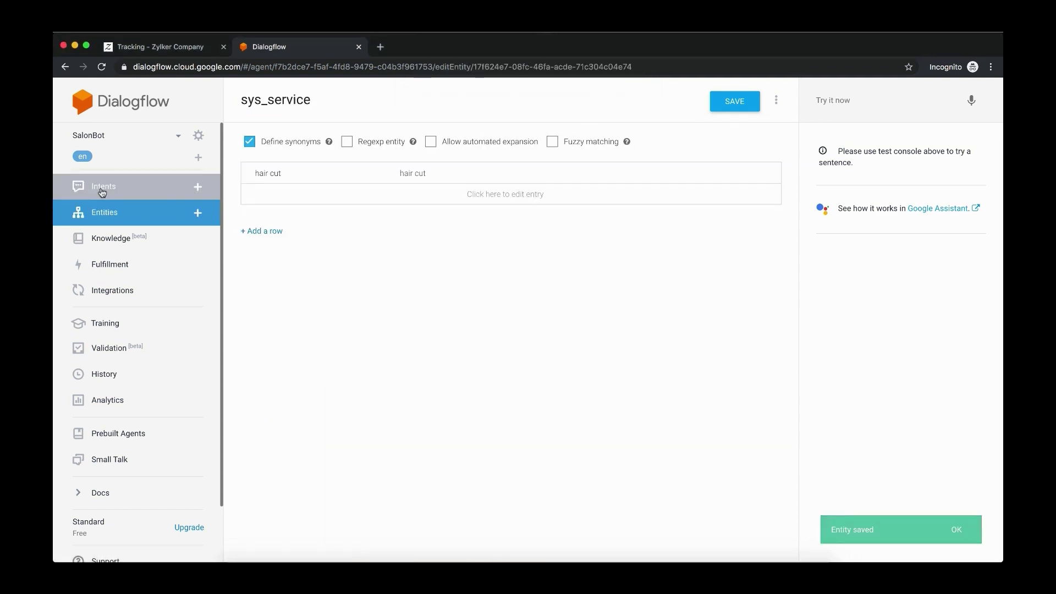
left_click(103, 186)
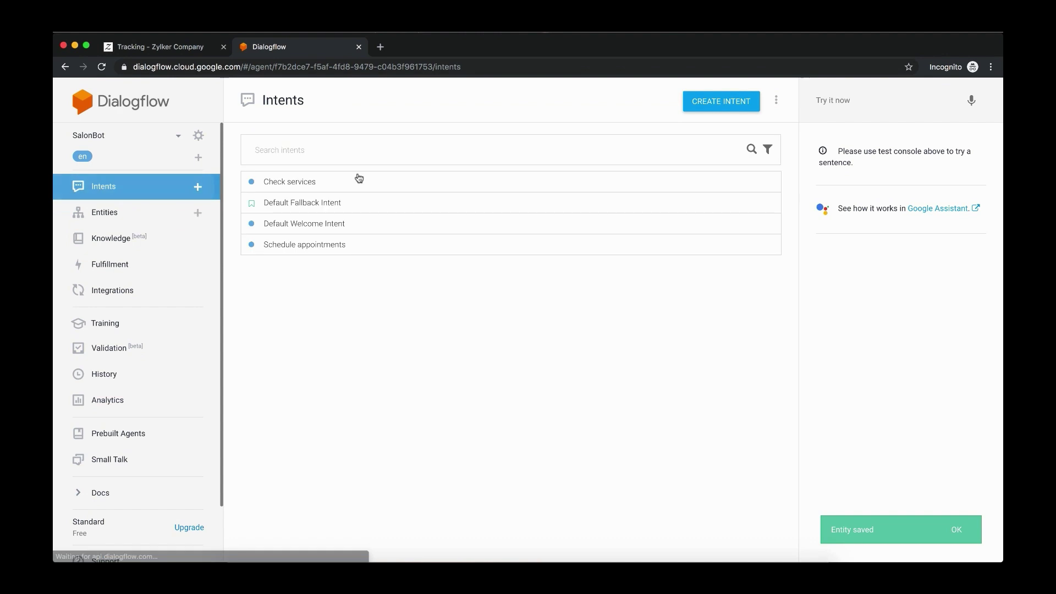
left_click(303, 184)
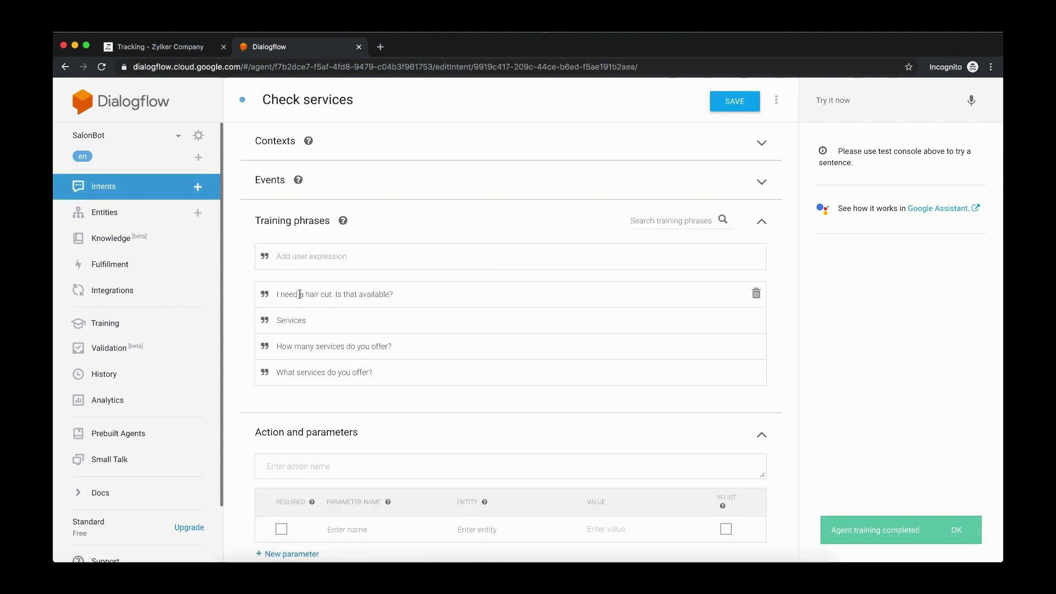
left_click_drag(306, 294, 332, 294)
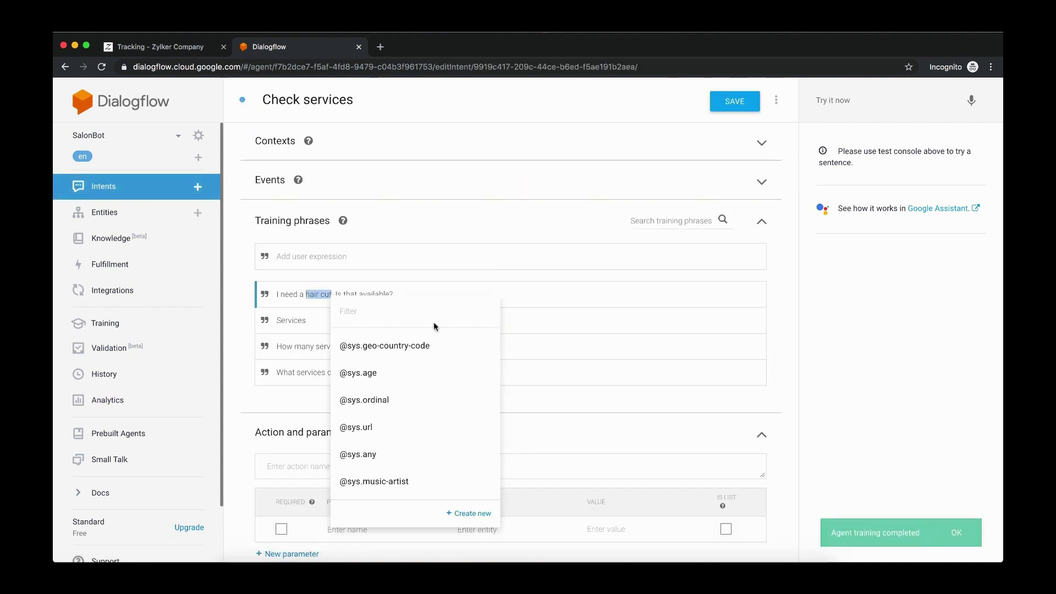
scroll(397, 427, "down", 1)
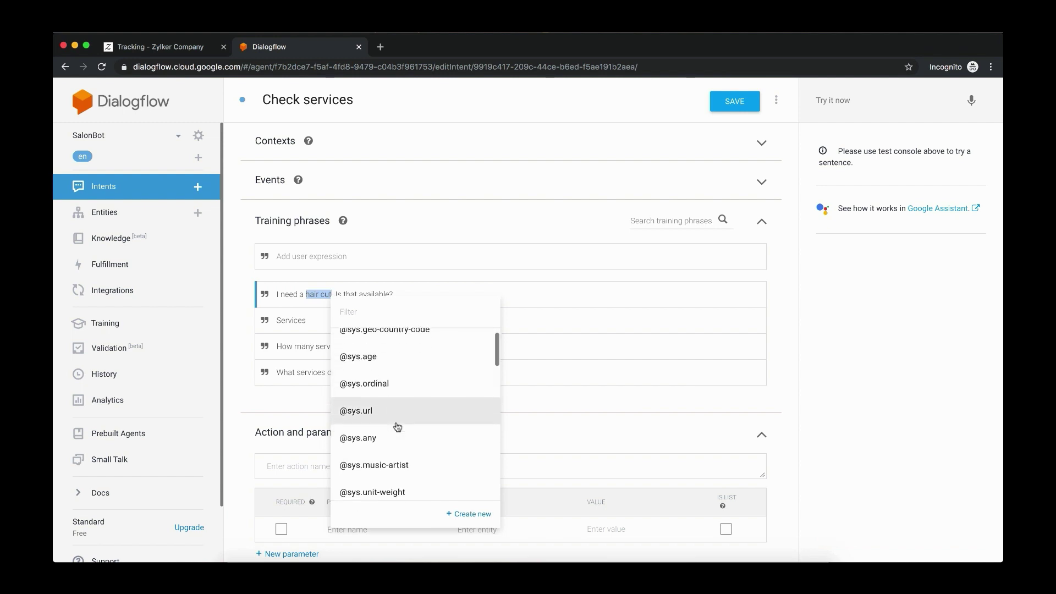
scroll(397, 427, "down", 5)
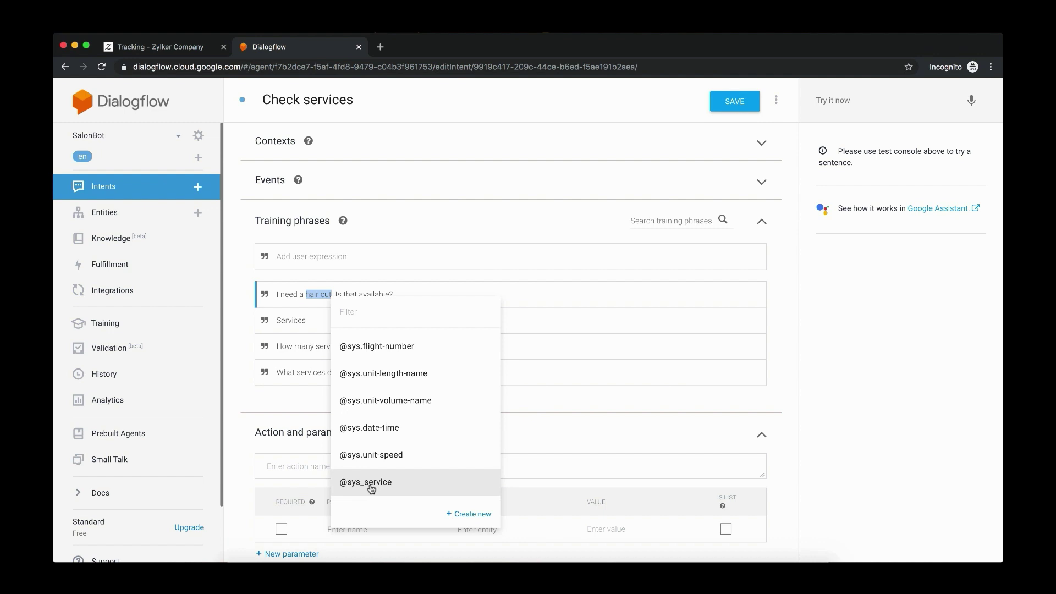
left_click(372, 484)
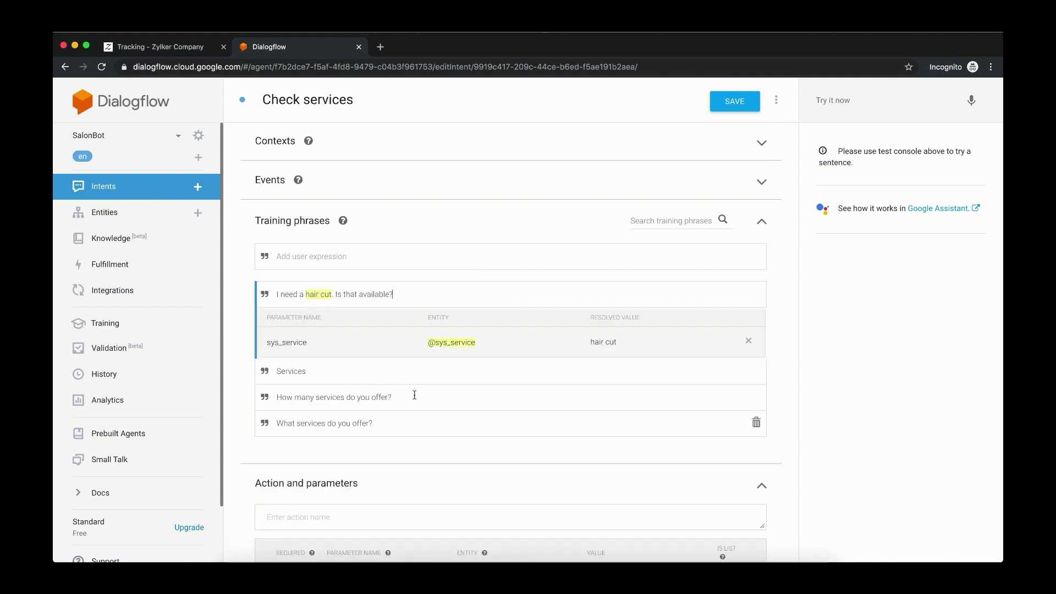
left_click_drag(307, 294, 329, 297)
left_click(348, 400)
scroll(405, 414, "down", 3)
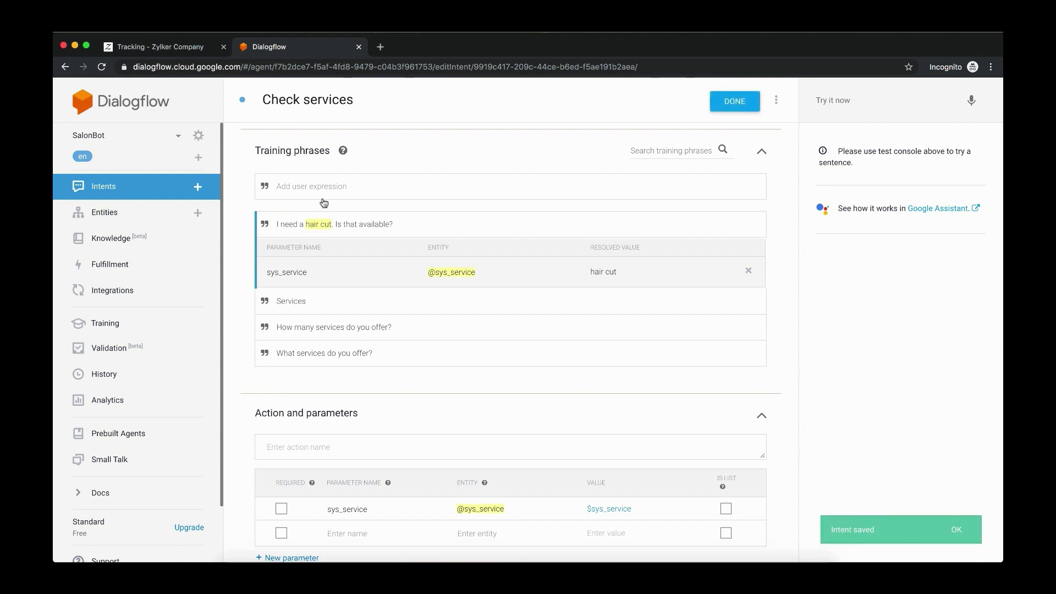
Add a new appointment training phrase to the Schedule appointments intent
left_click(122, 186)
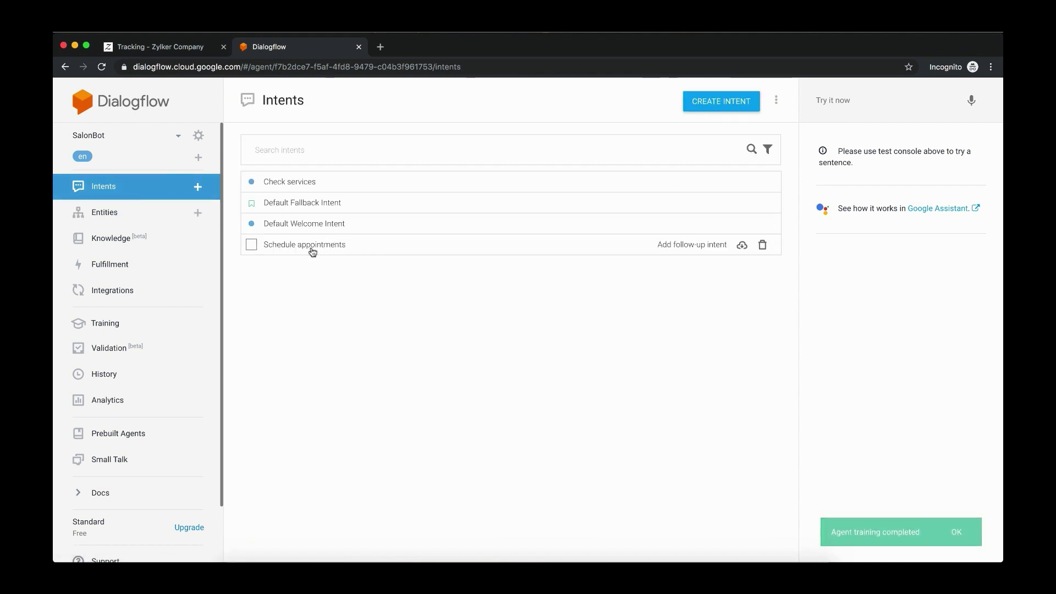
left_click(310, 249)
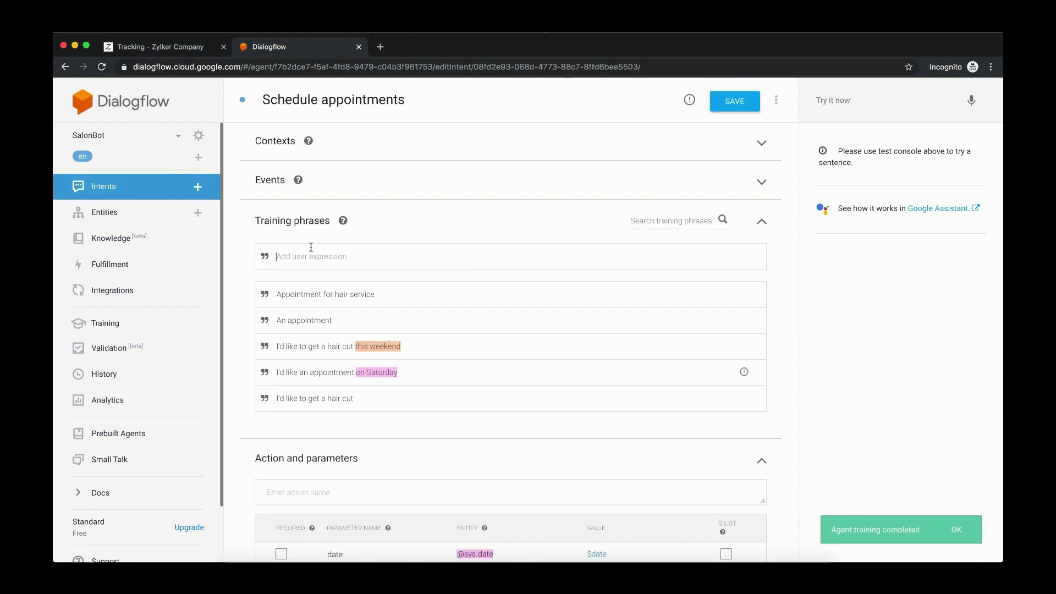
left_click_drag(396, 297, 360, 300)
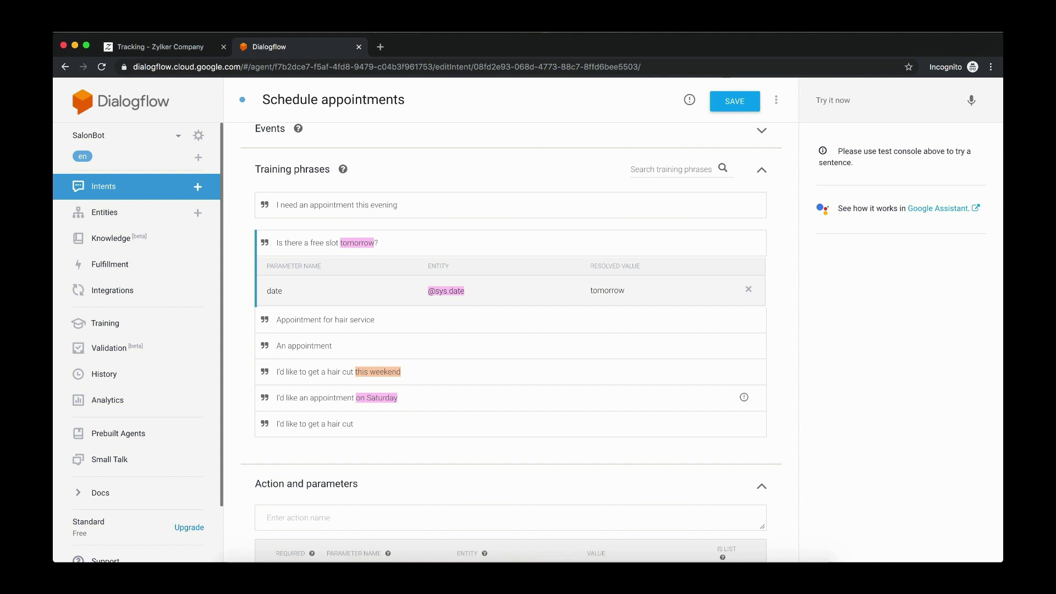
key("Return")
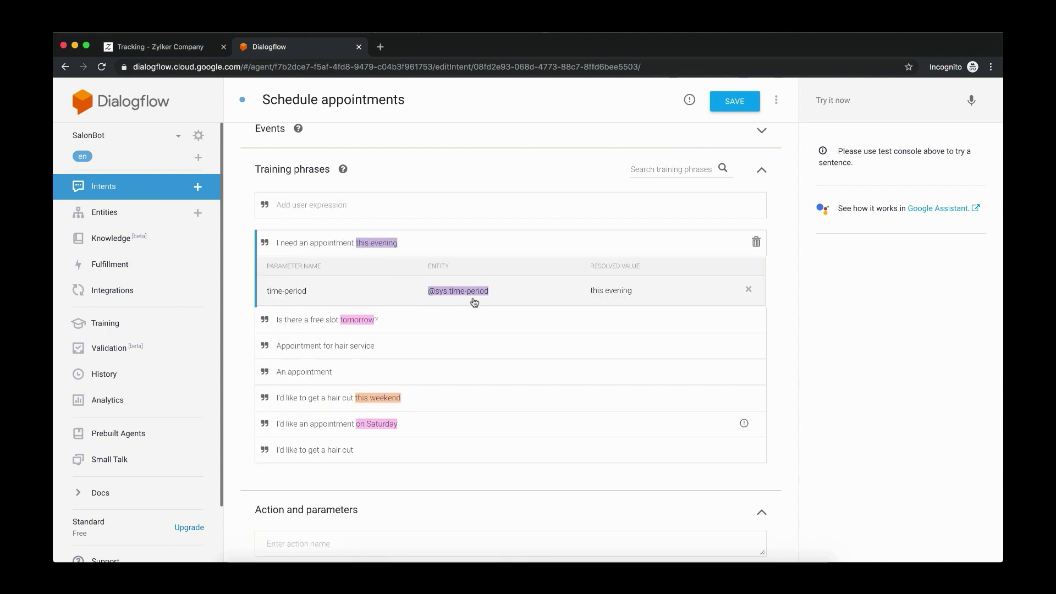
Check the tomorrow, this weekend and on Saturday annotations and the date and time-period parameters
left_click(358, 320)
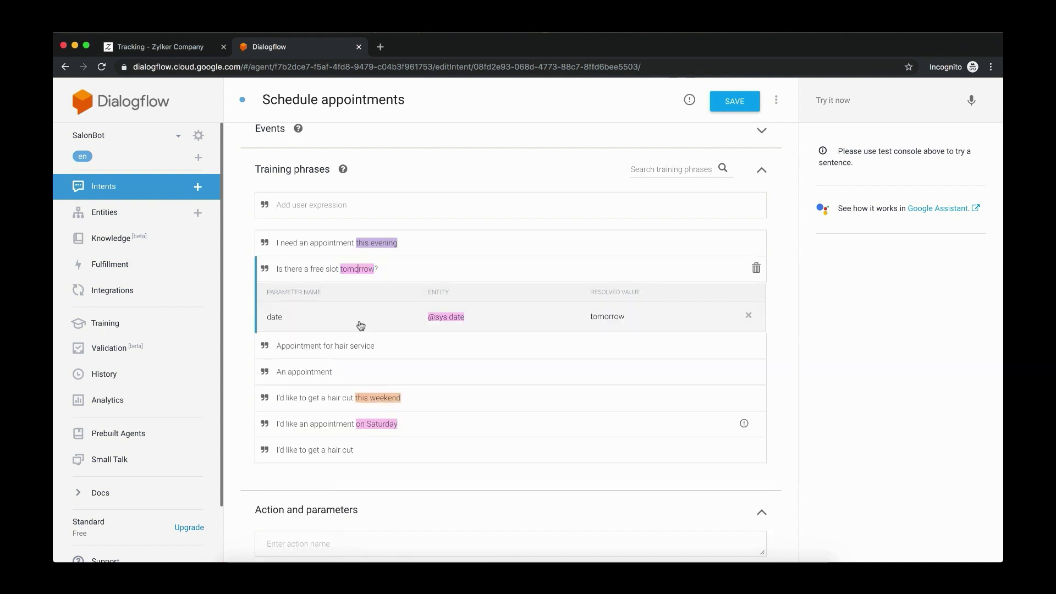
left_click(388, 404)
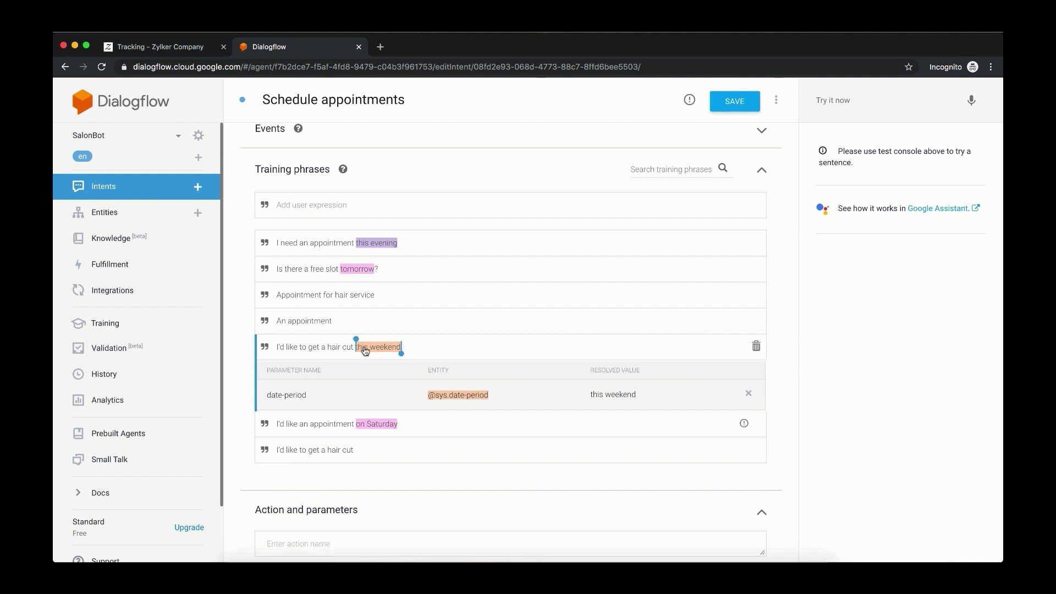
left_click(388, 430)
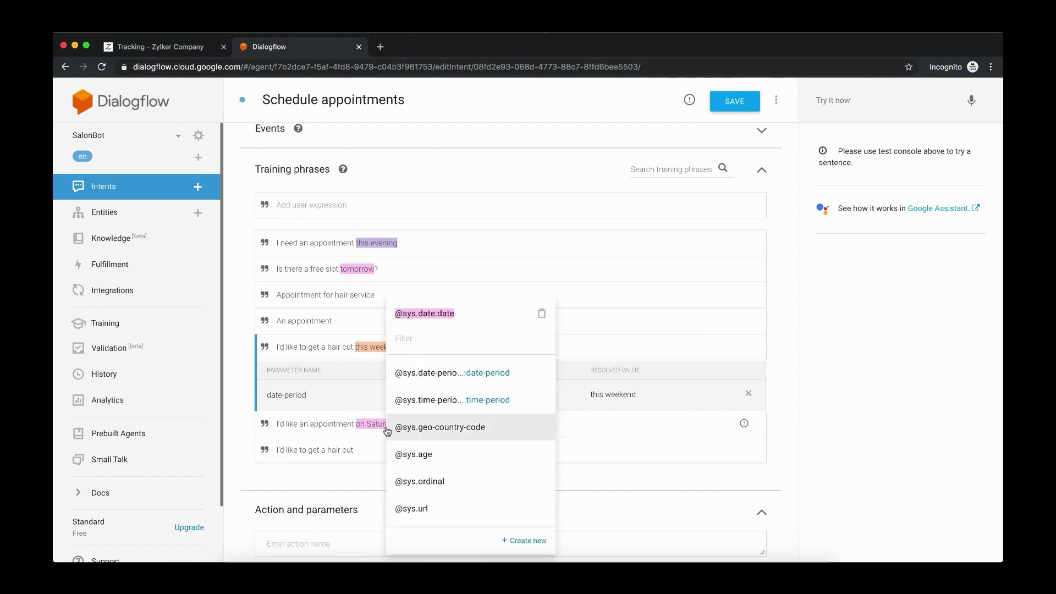
left_click(624, 431)
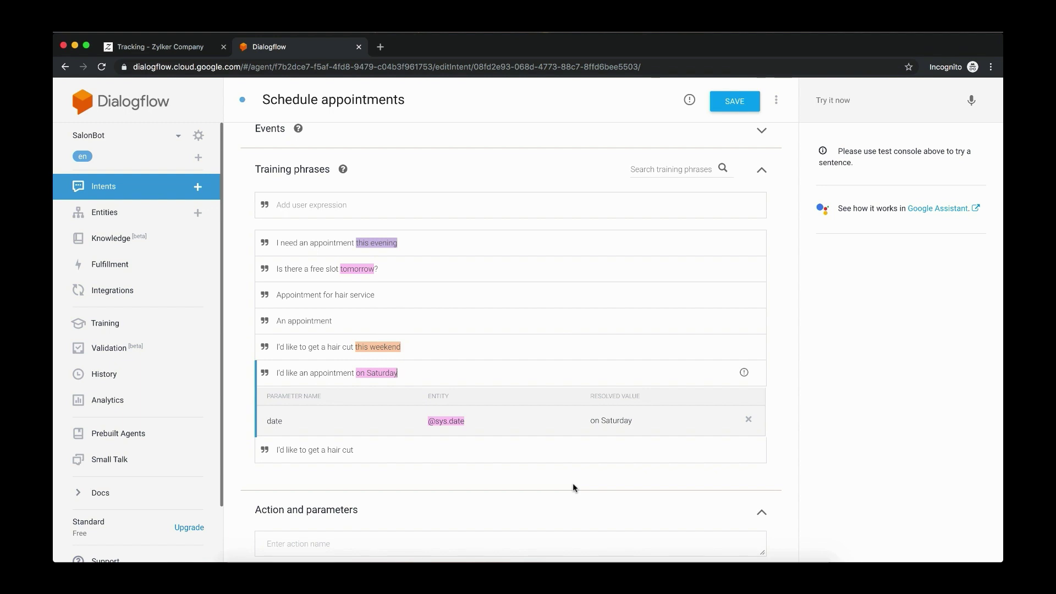
scroll(573, 484, "down", 4)
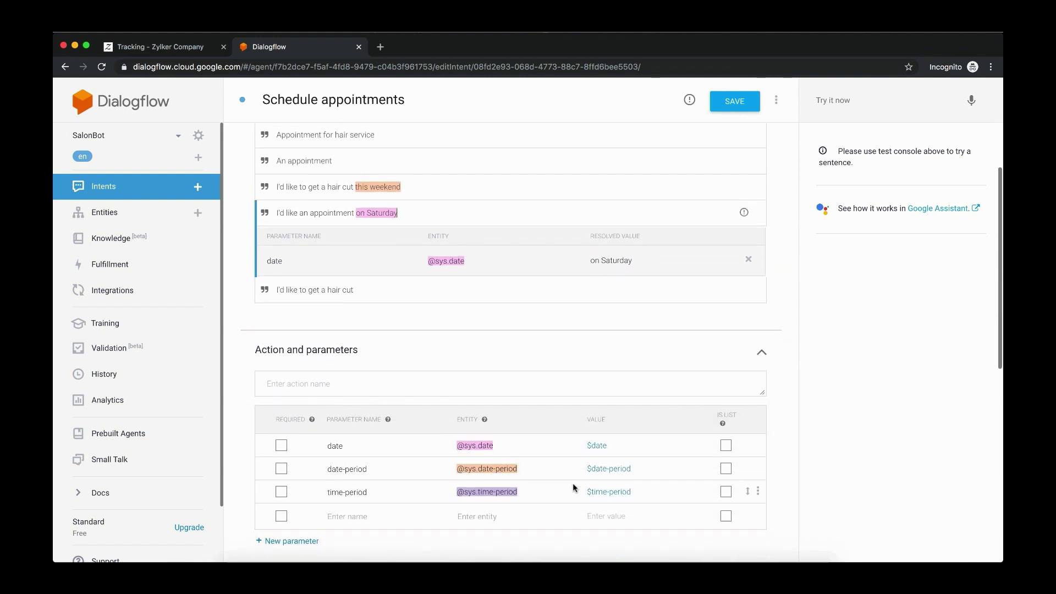
scroll(572, 483, "down", 1)
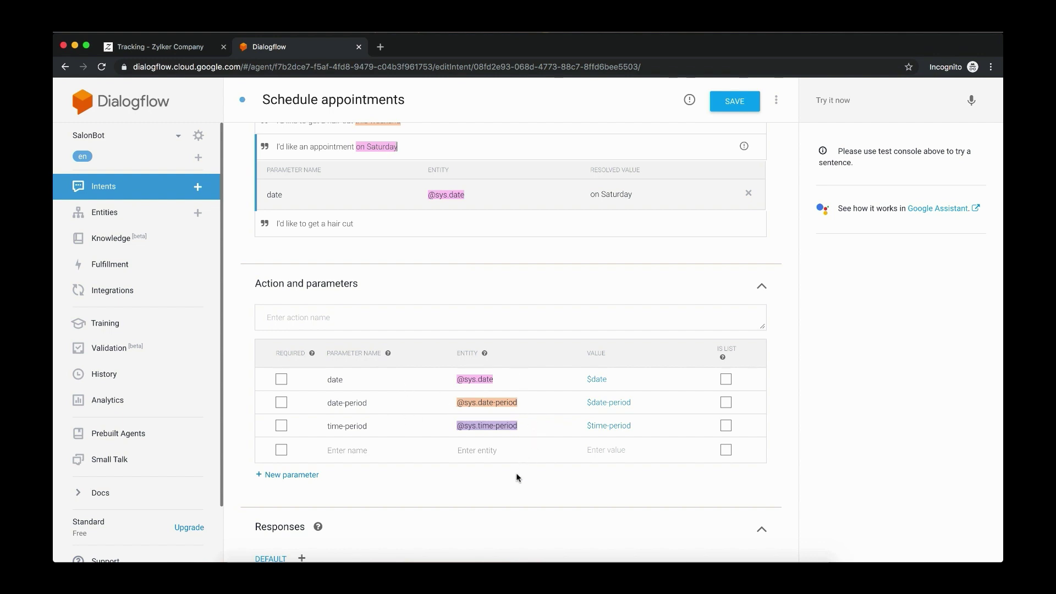
scroll(517, 478, "down", 3)
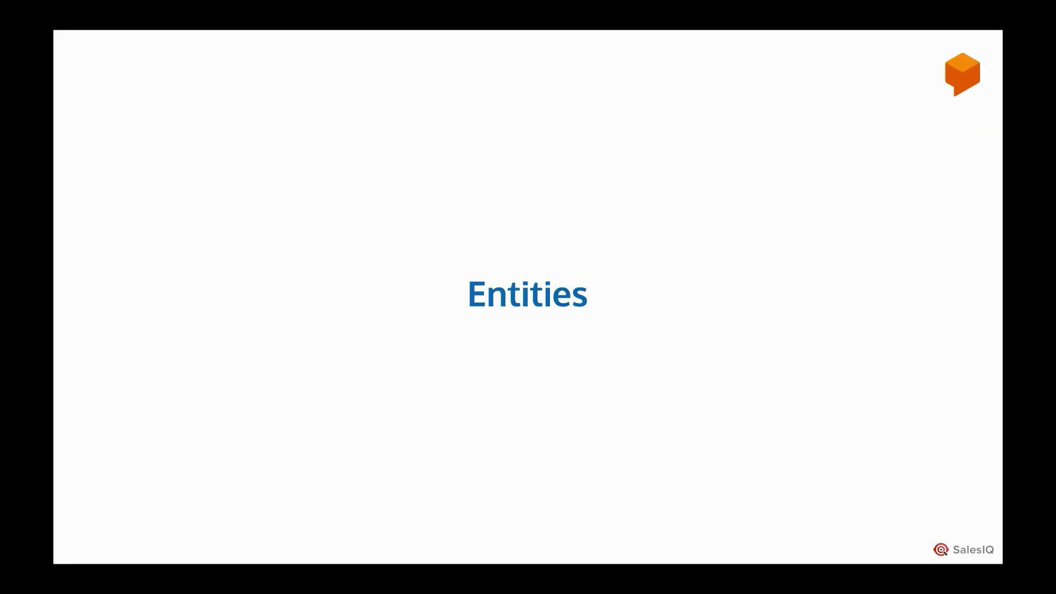
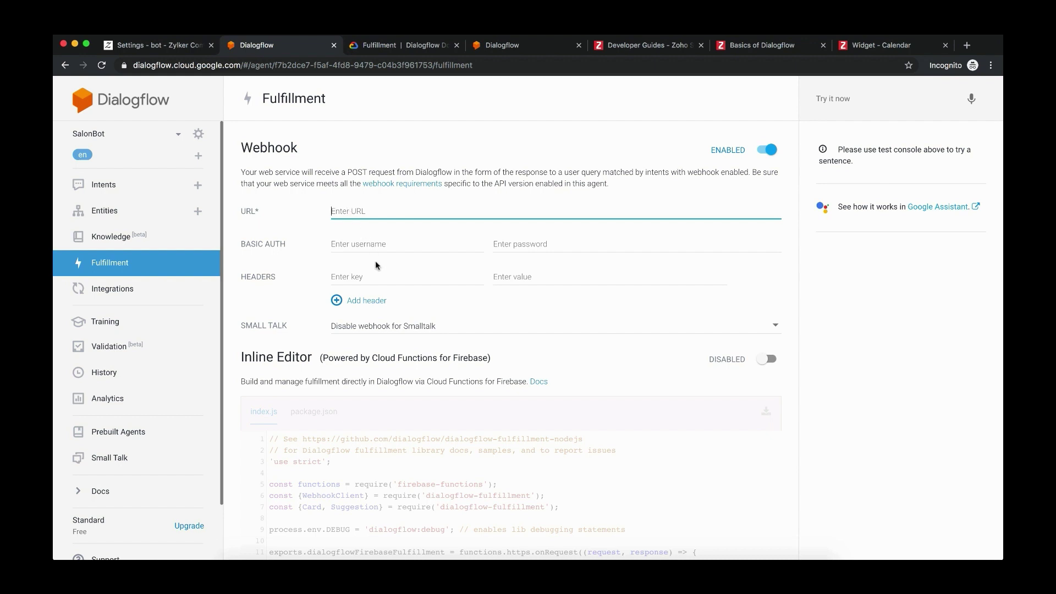
Scroll down SalonBot's Fulfillment page toward the Inline Editor section
scroll(395, 279, "down", 1)
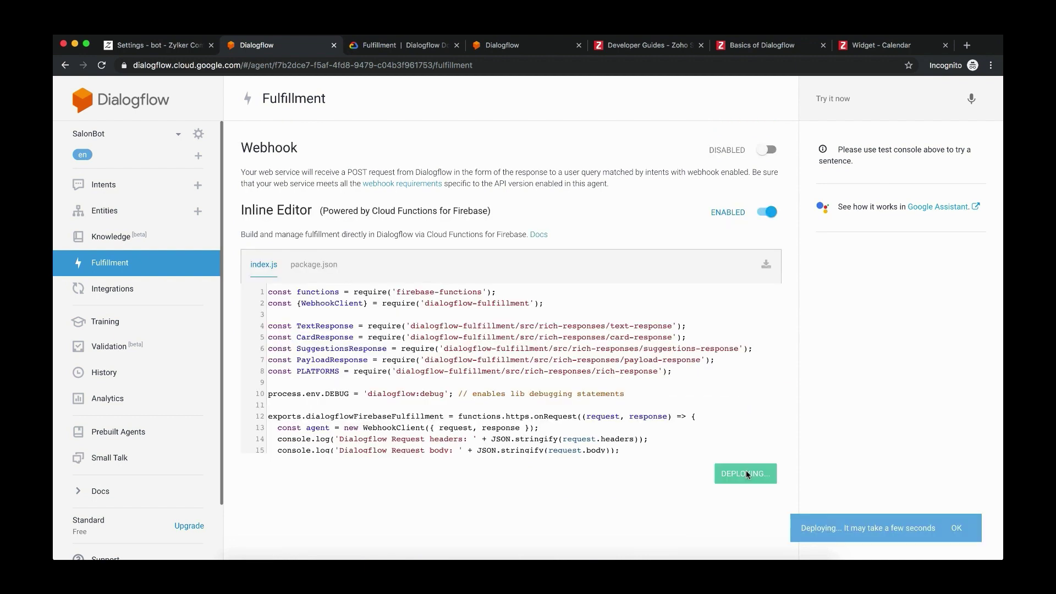
Toggle the webhook on and look at its basic auth and header fields
left_click(762, 150)
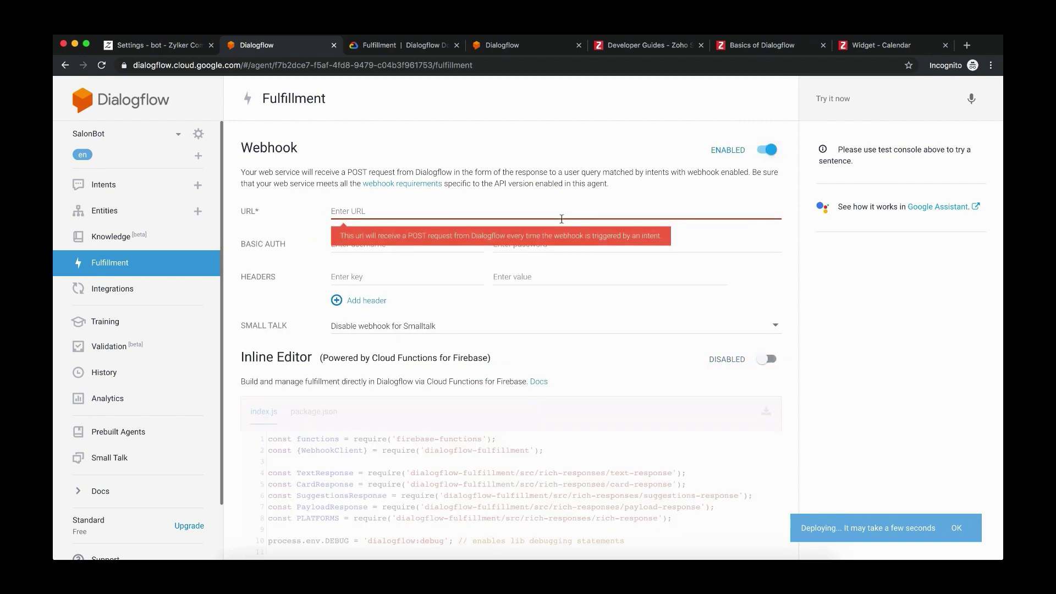
left_click(470, 250)
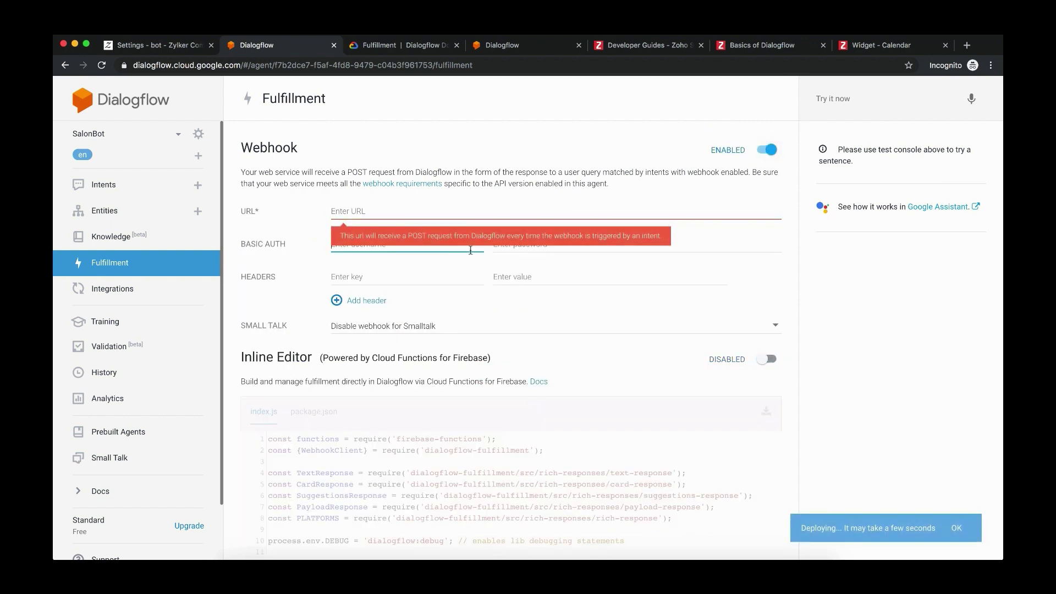
left_click(406, 278)
scroll(396, 282, "down", 1)
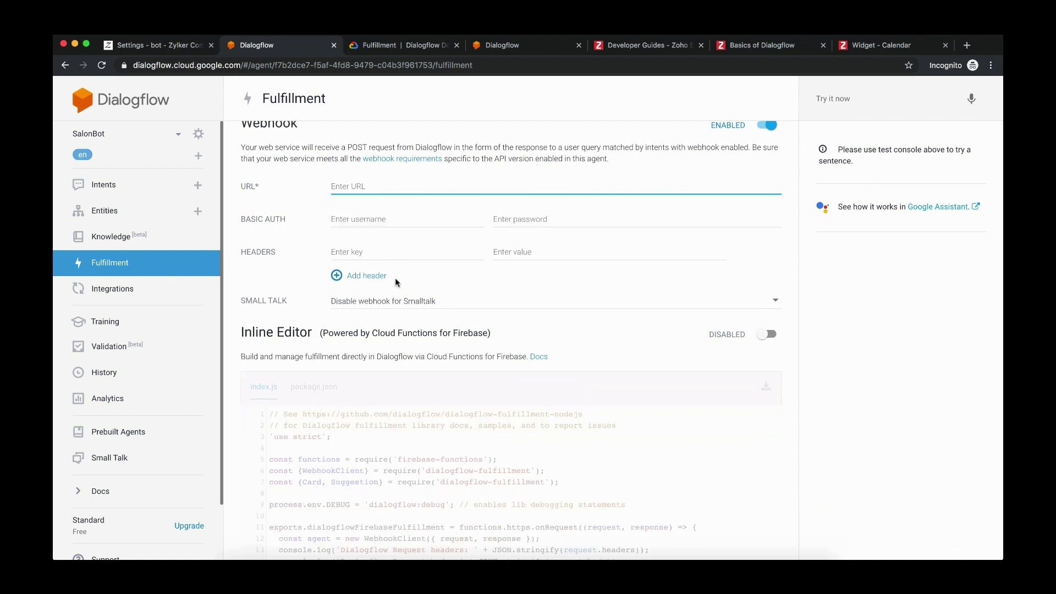
scroll(380, 352, "down", 3)
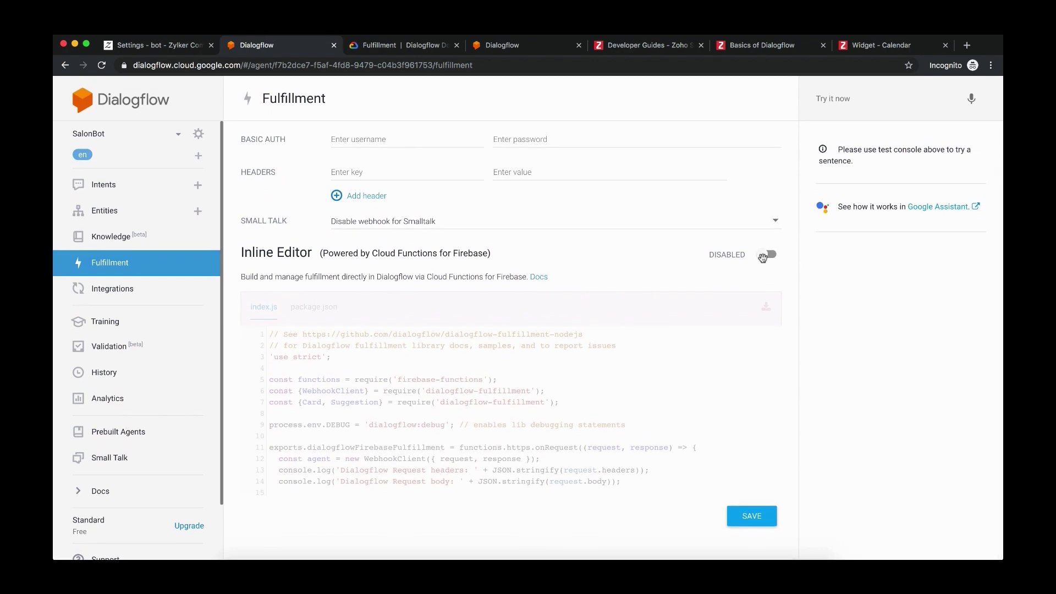
Enable the Inline Editor, confirm Cloud Functions, and review the default index.js code
left_click(762, 255)
left_click(662, 358)
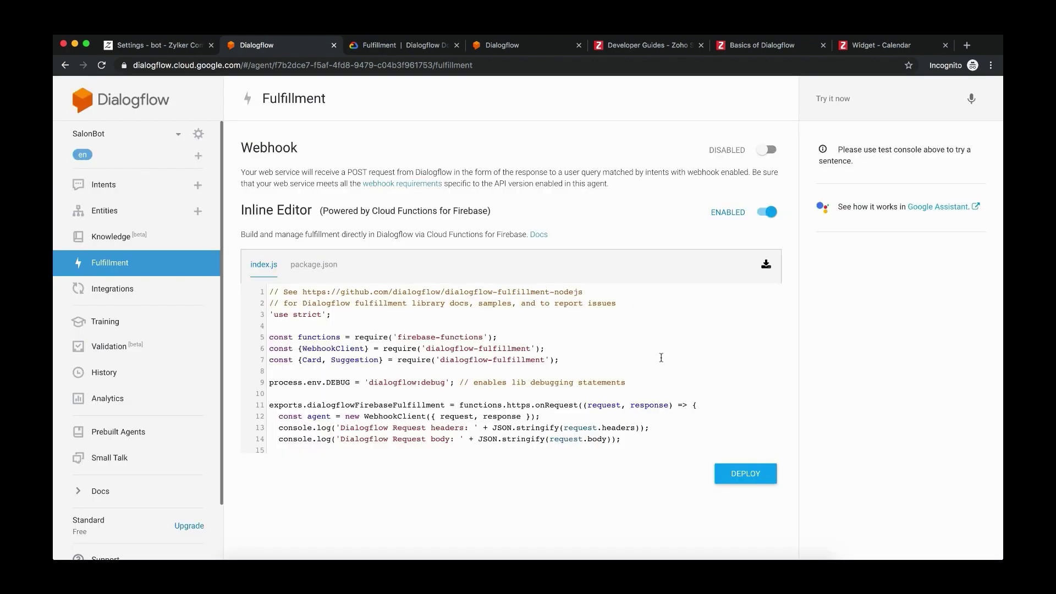
scroll(506, 430, "down", 5)
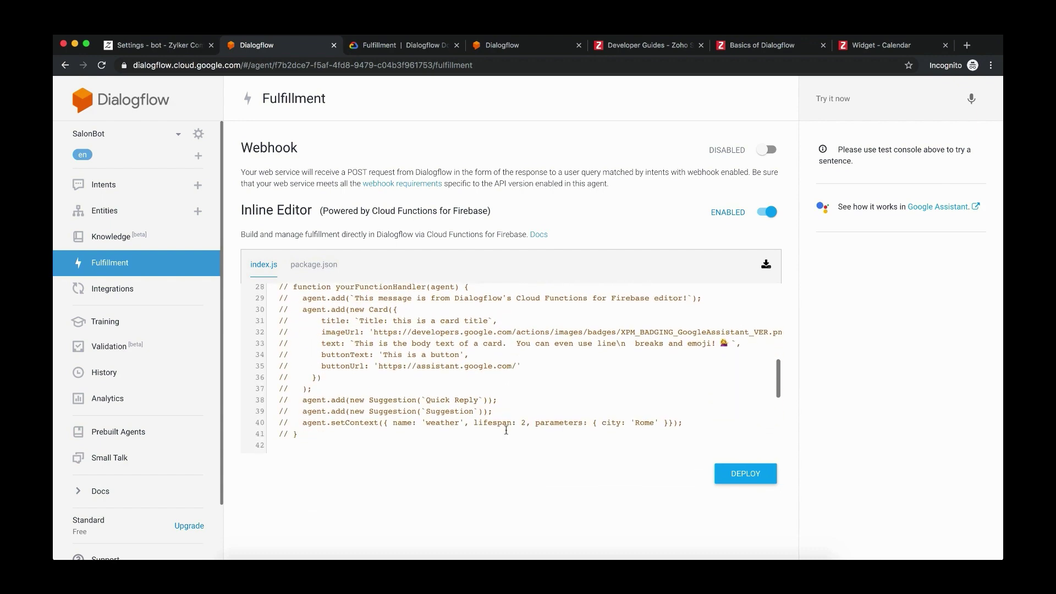
scroll(506, 429, "down", 6)
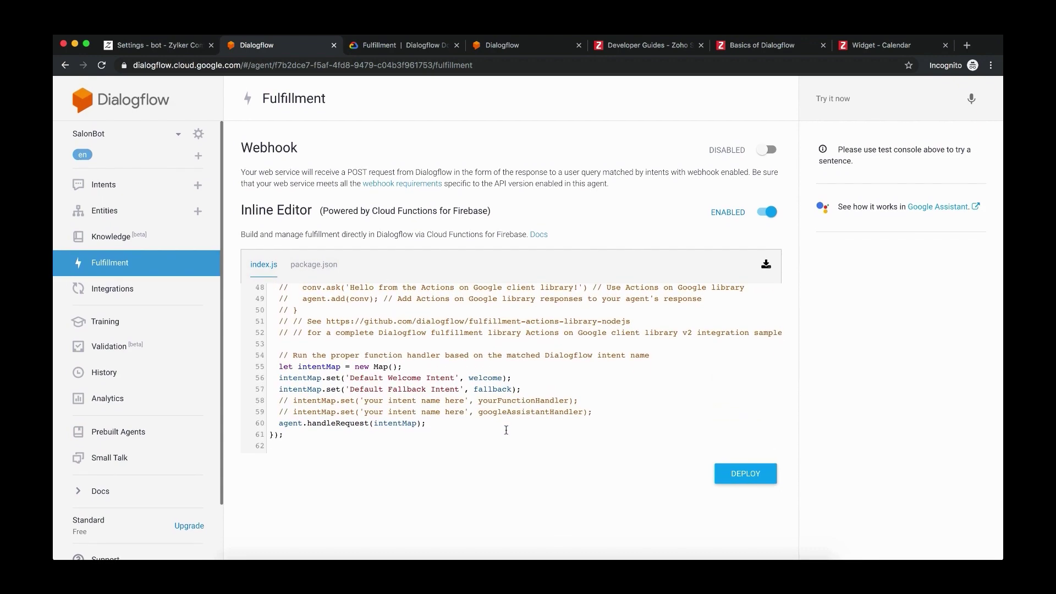
scroll(506, 430, "up", 10)
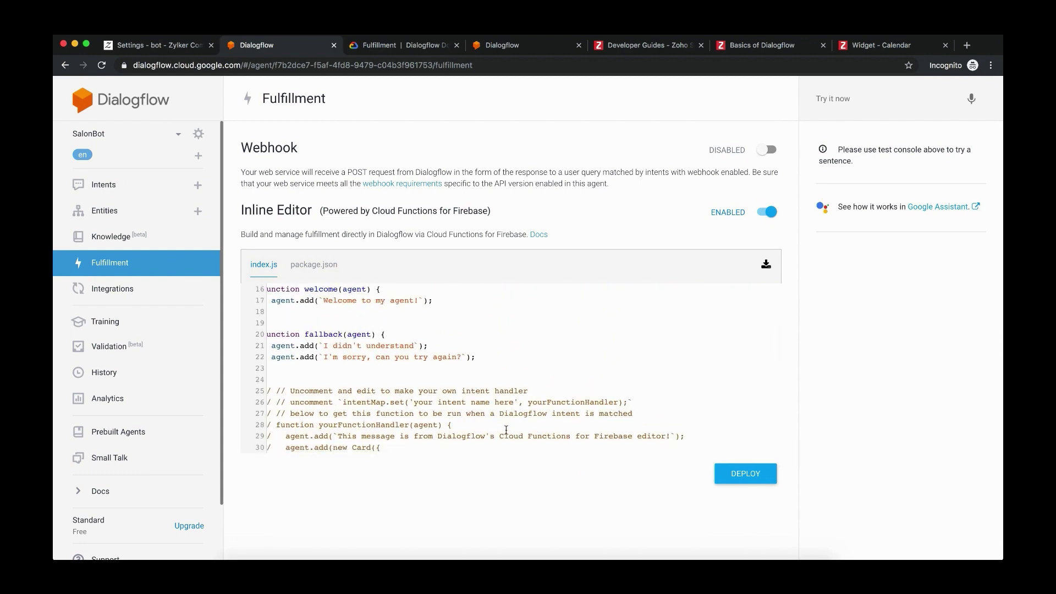
scroll(506, 429, "down", 10)
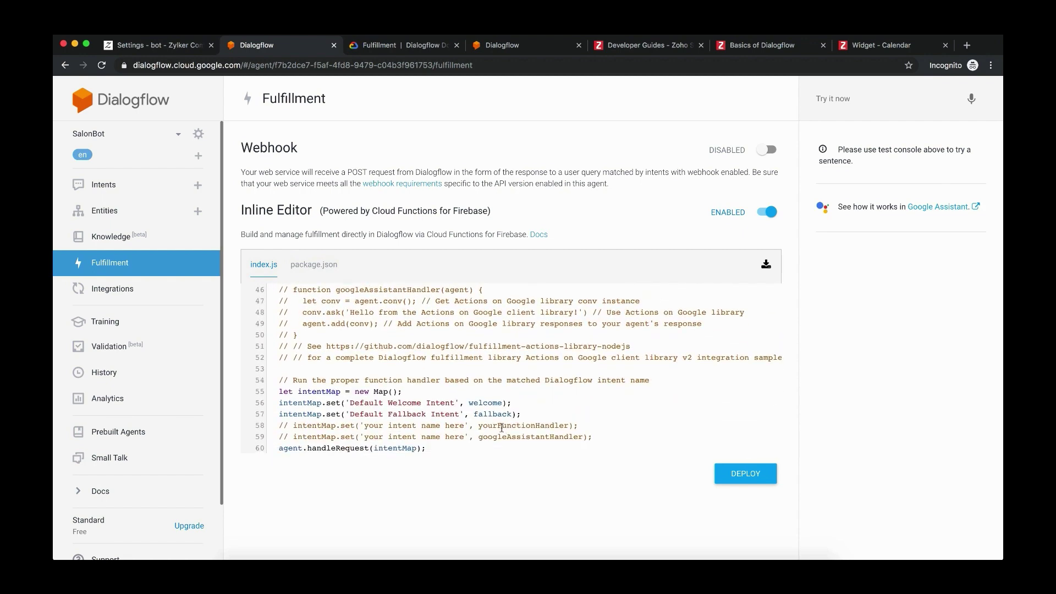
scroll(435, 395, "up", 3)
scroll(435, 395, "up", 10)
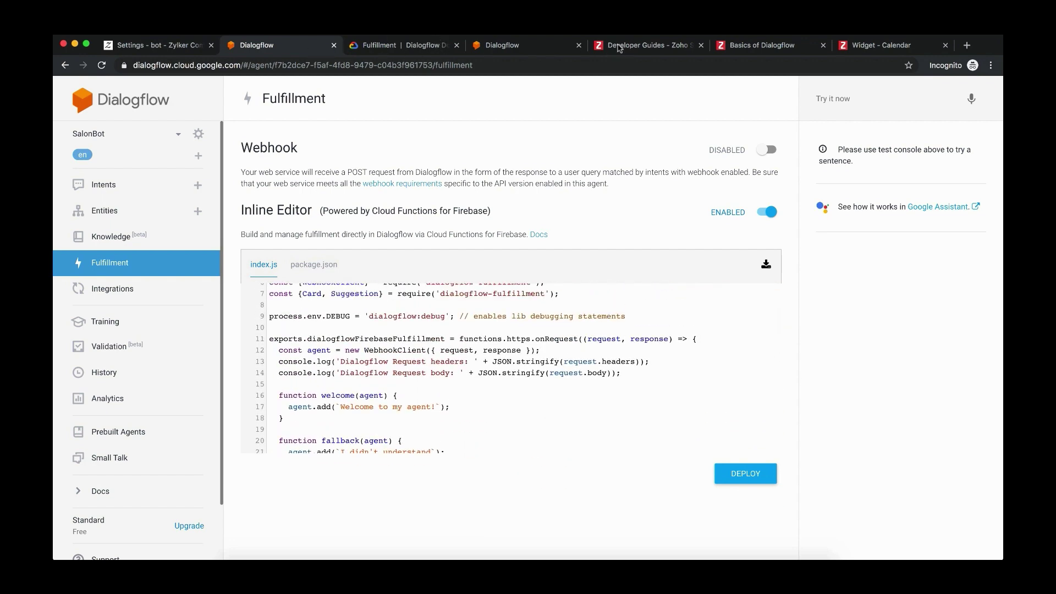
Select the example fallback function code on the Basics of Dialogflow help page
left_click(745, 53)
scroll(624, 366, "down", 8)
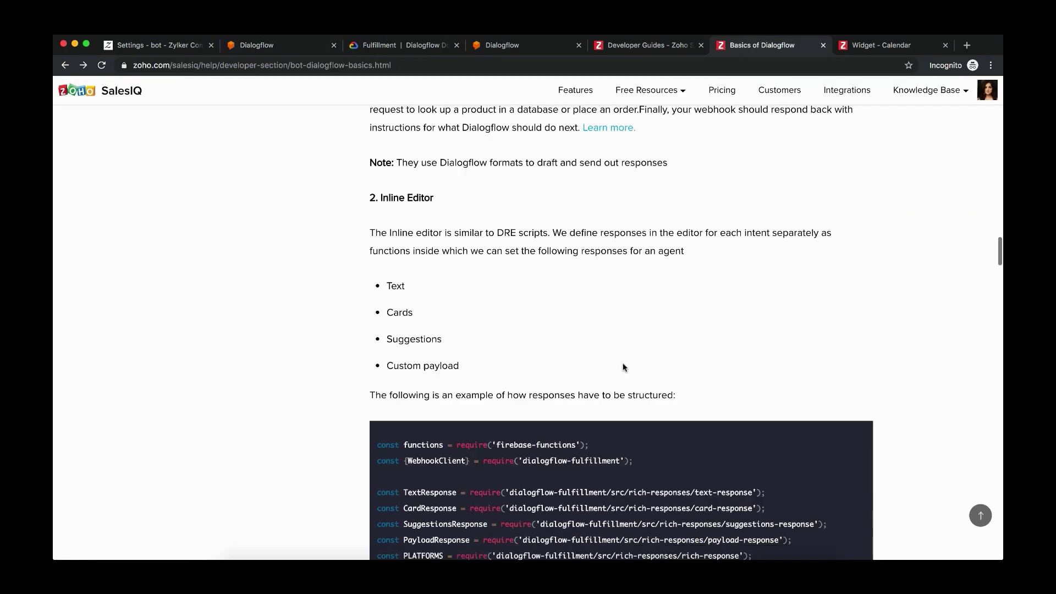
scroll(624, 366, "down", 15)
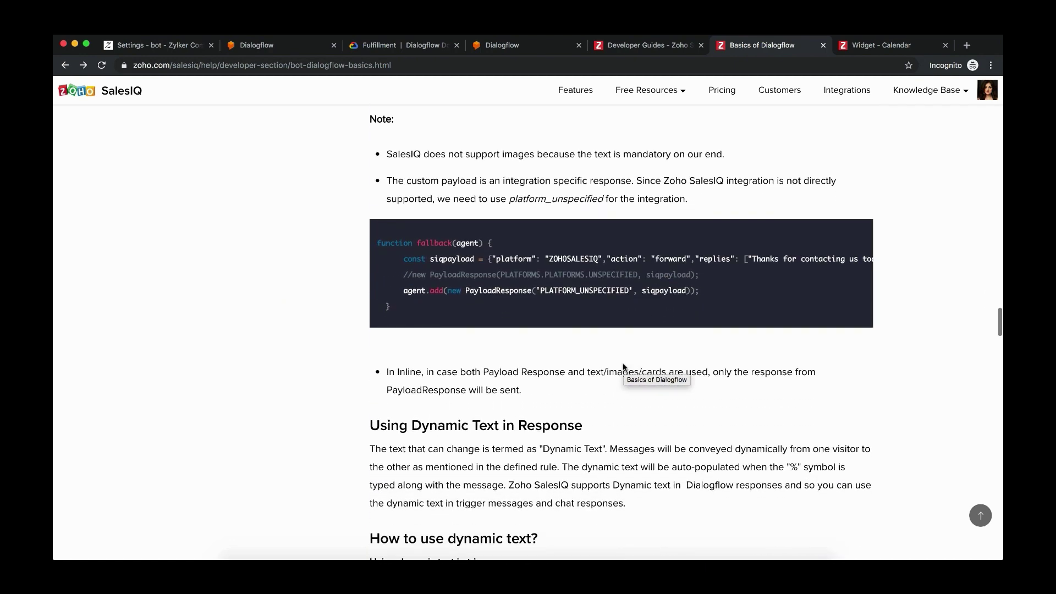
scroll(624, 366, "up", 1)
scroll(624, 366, "up", 3)
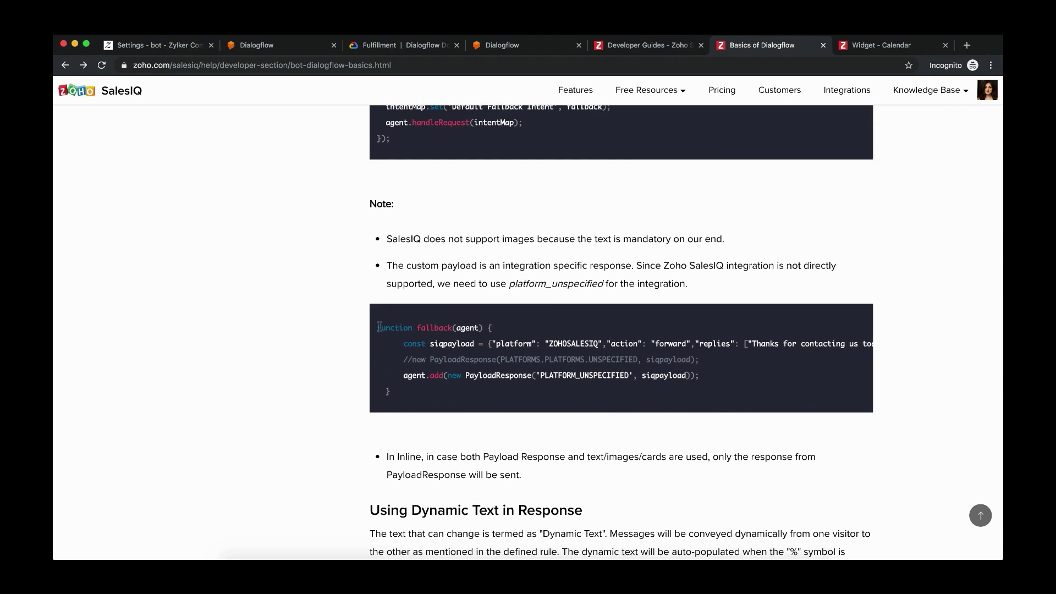
left_click_drag(384, 328, 709, 391)
double_click(587, 375)
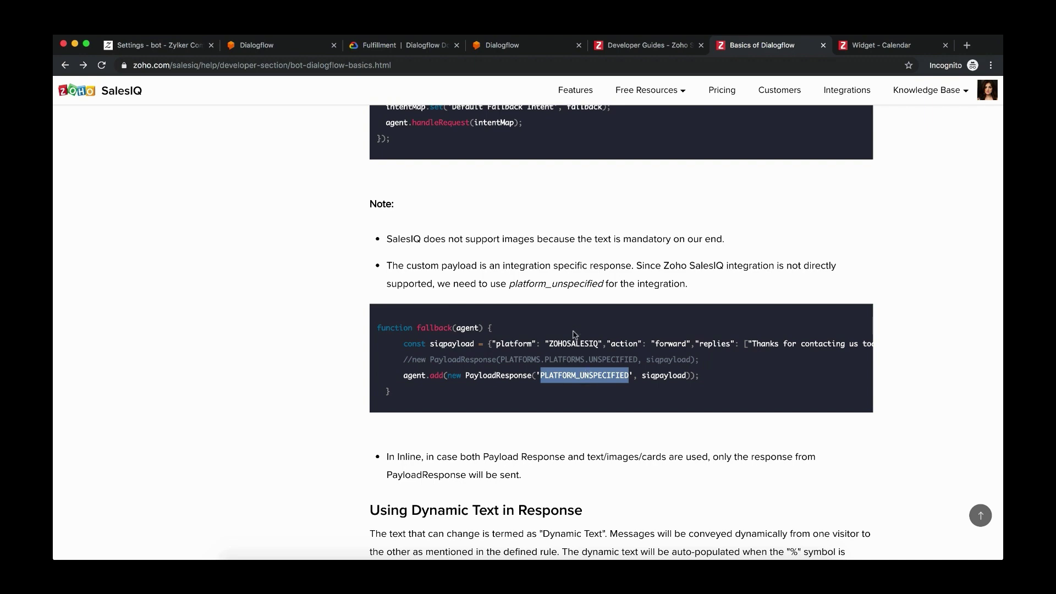
left_click(587, 375)
Paste the copied SalesIQ example code into SalonBot's index.js editor
scroll(392, 389, "up", 15)
scroll(392, 388, "down", 3)
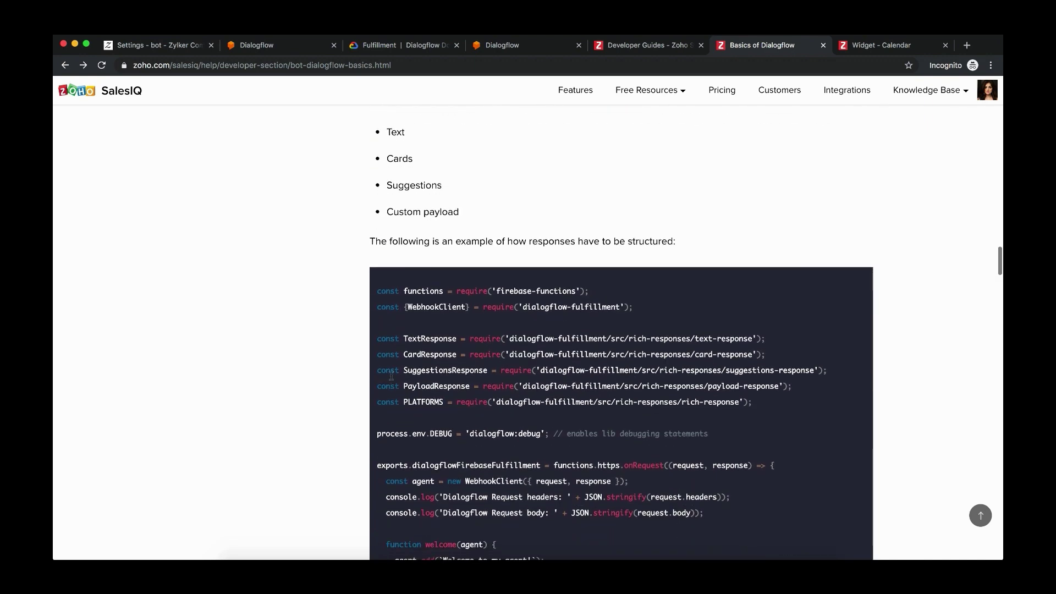
left_click_drag(376, 288, 489, 555)
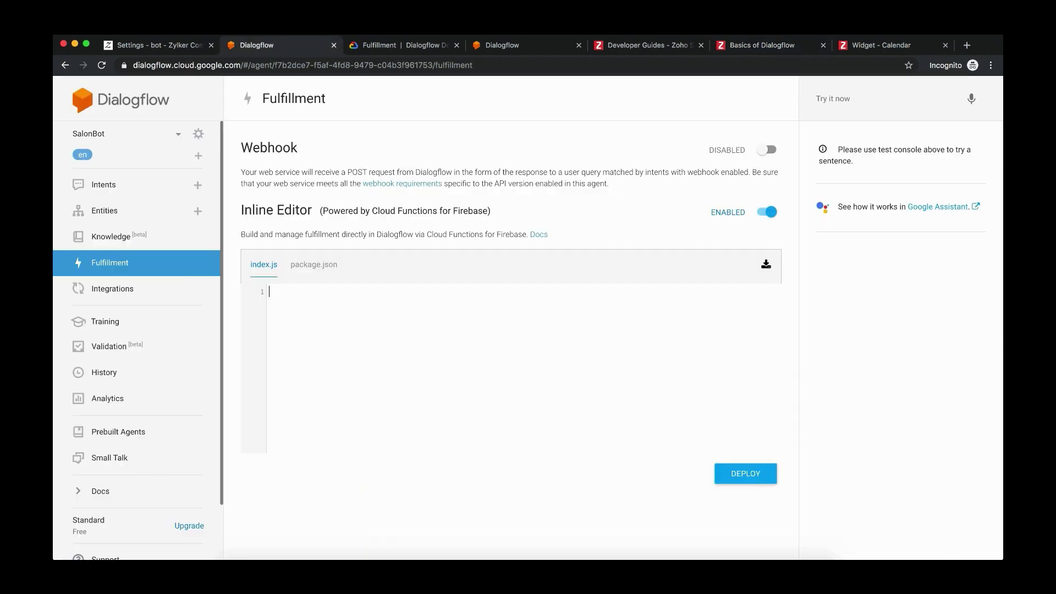
key("super+v")
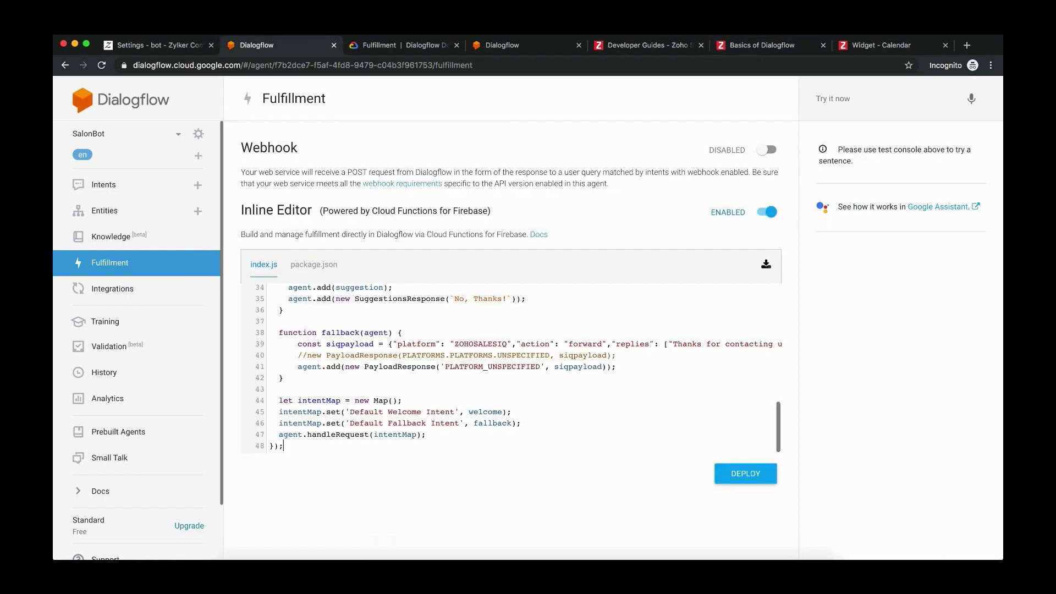
Review the intentMap lines in index.js and deploy the inline editor code
scroll(484, 411, "up", 5)
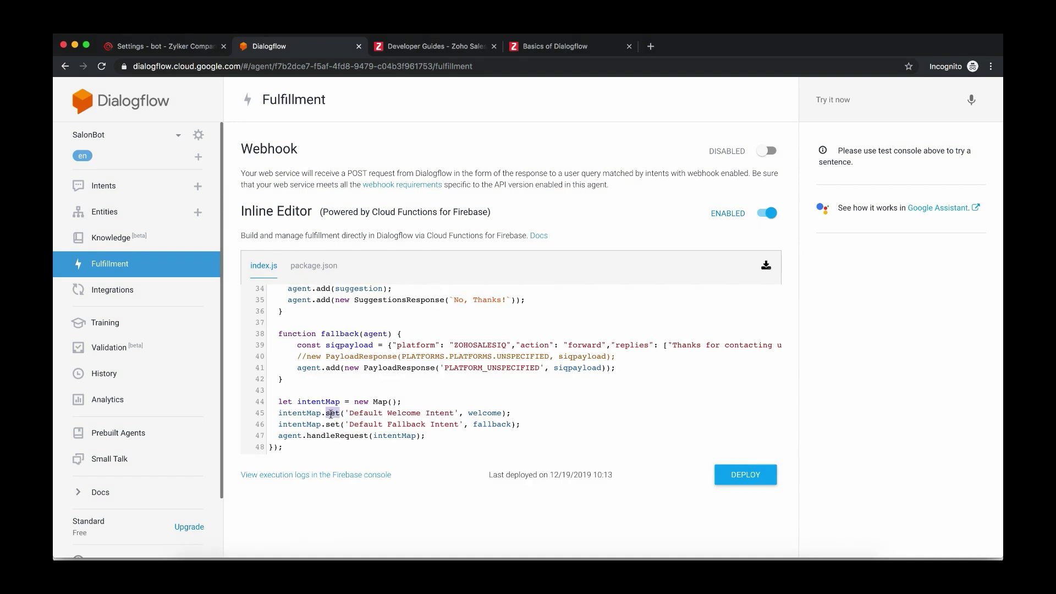
double_click(311, 402)
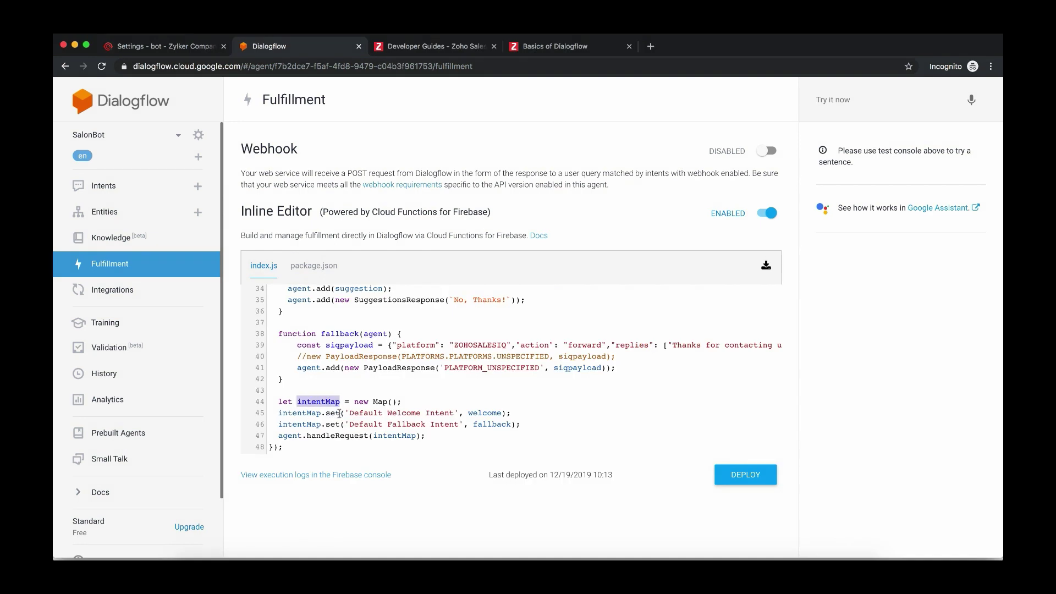
left_click(350, 425)
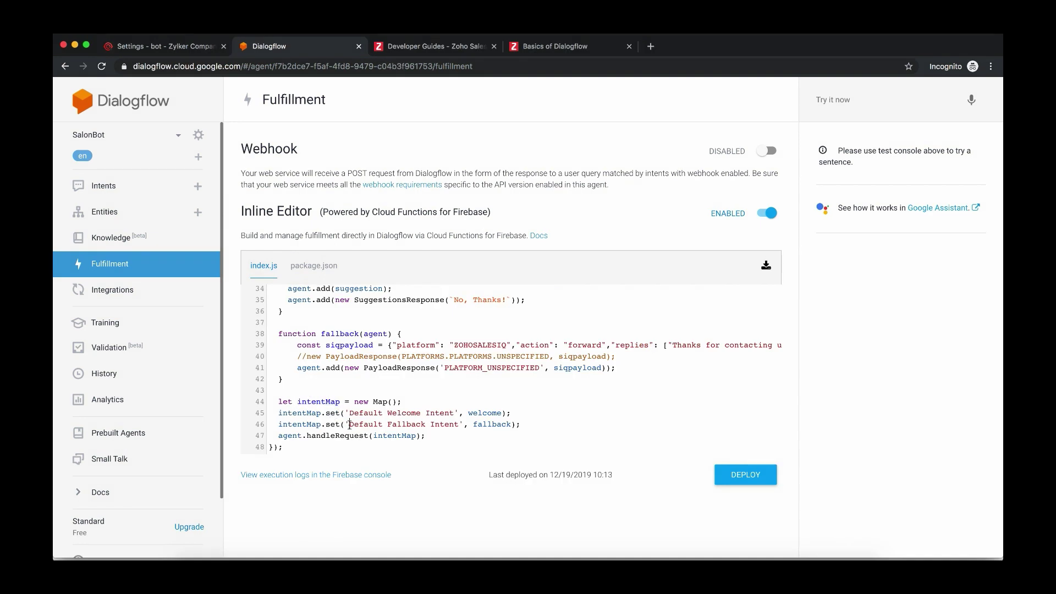
double_click(322, 402)
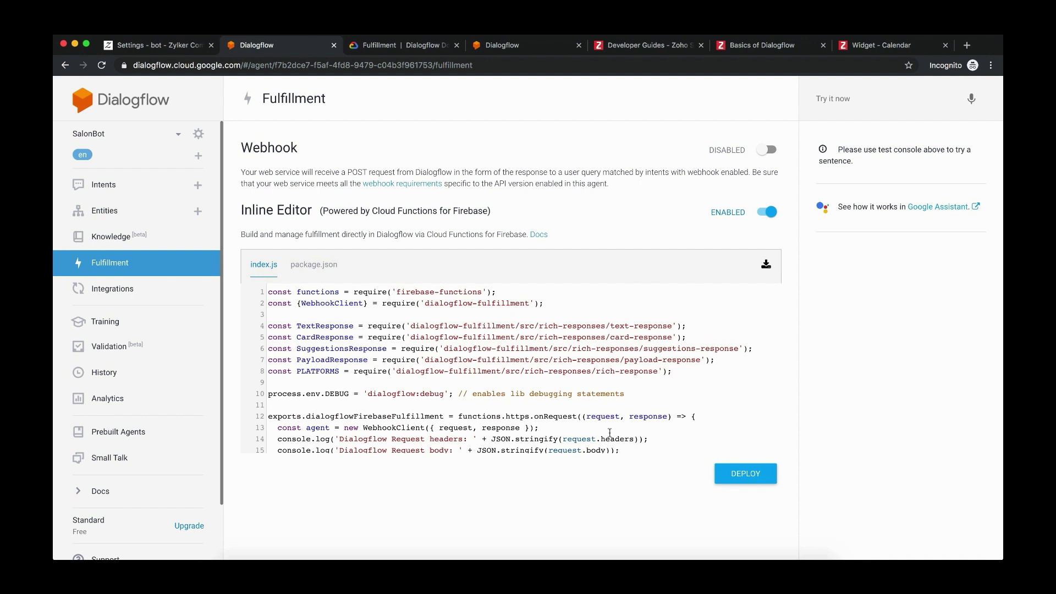
left_click(746, 474)
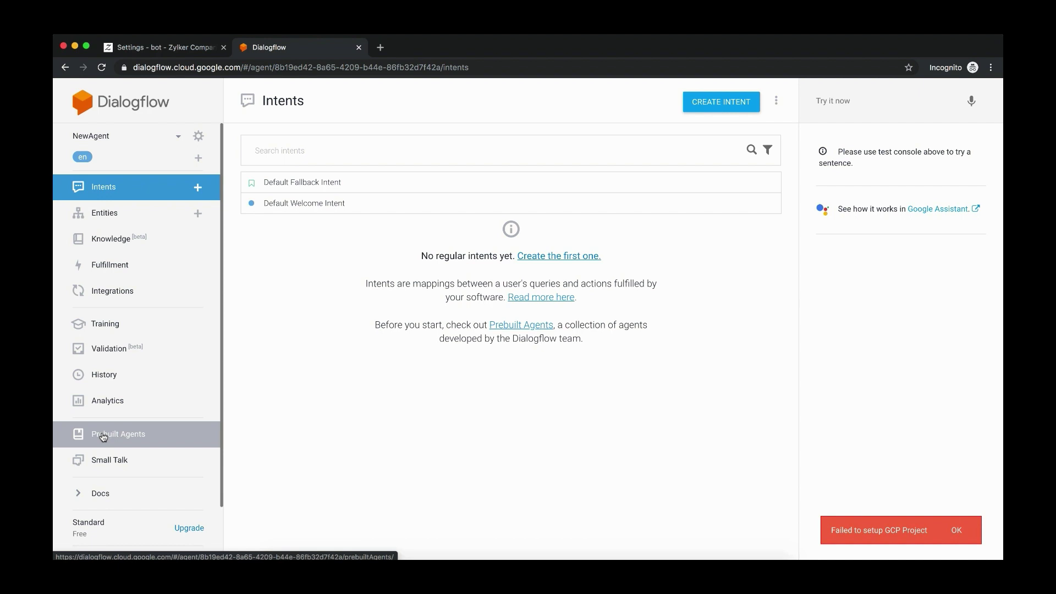
left_click(103, 437)
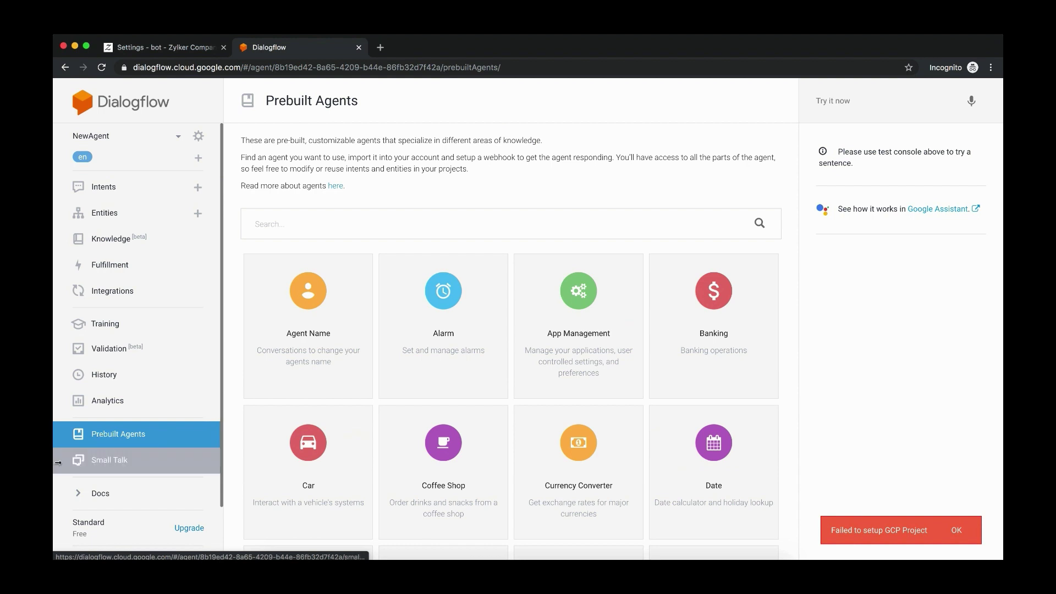
scroll(376, 344, "down", 6)
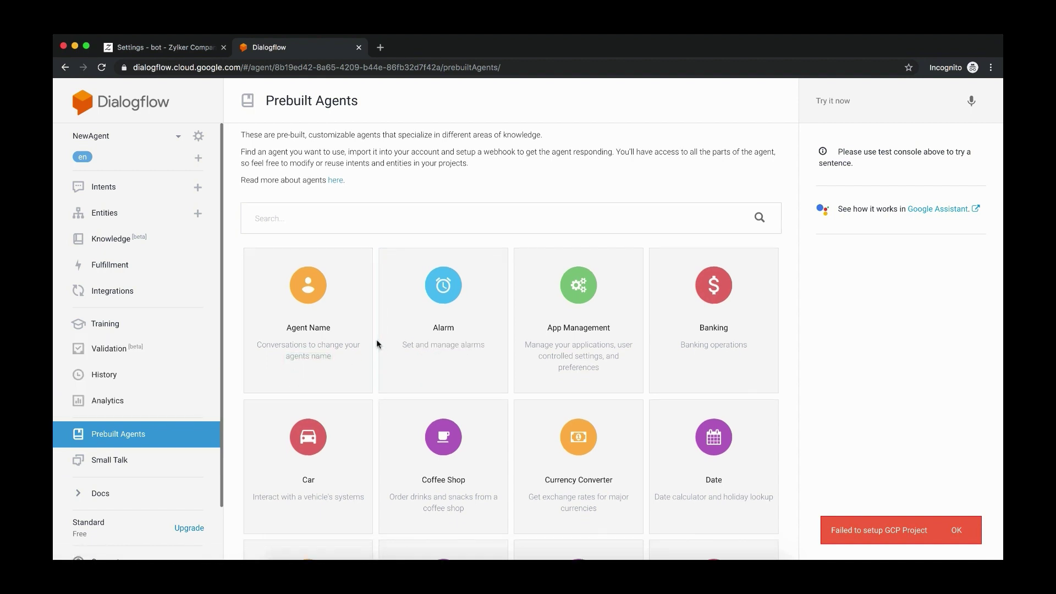
scroll(377, 344, "down", 3)
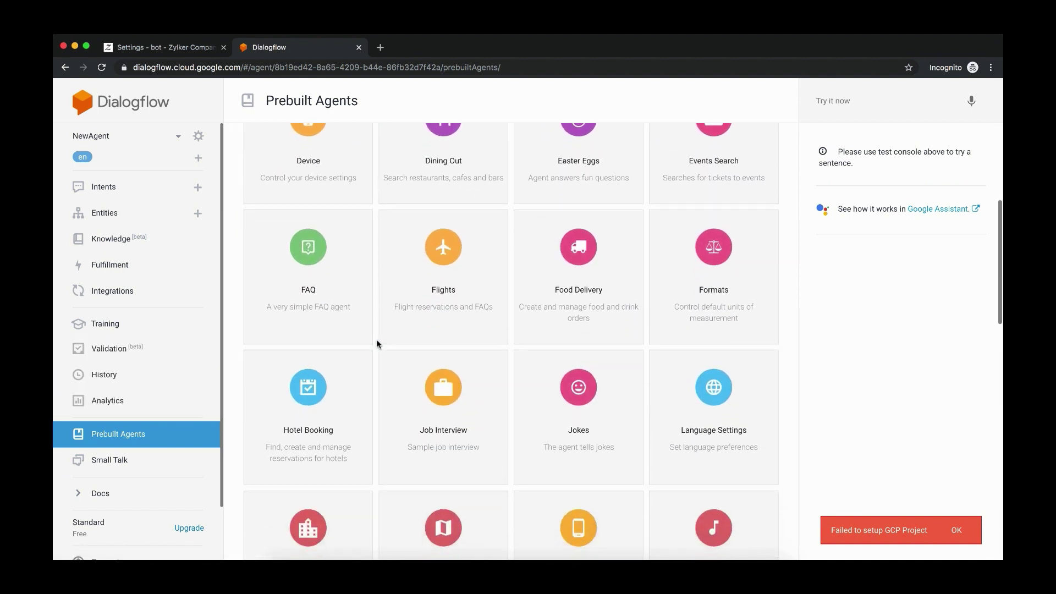
scroll(376, 344, "down", 1)
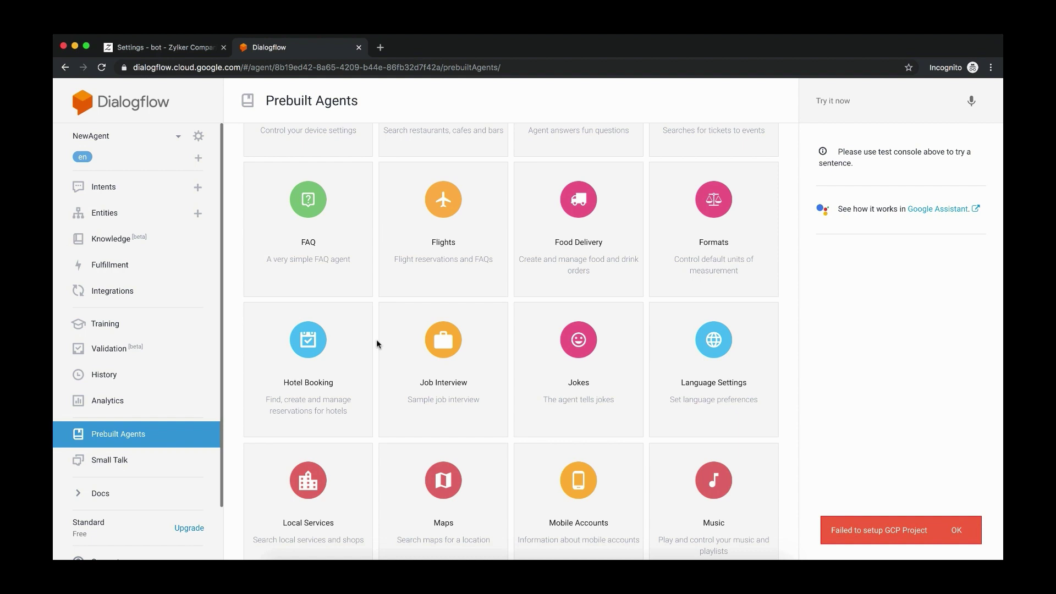
scroll(376, 344, "up", 8)
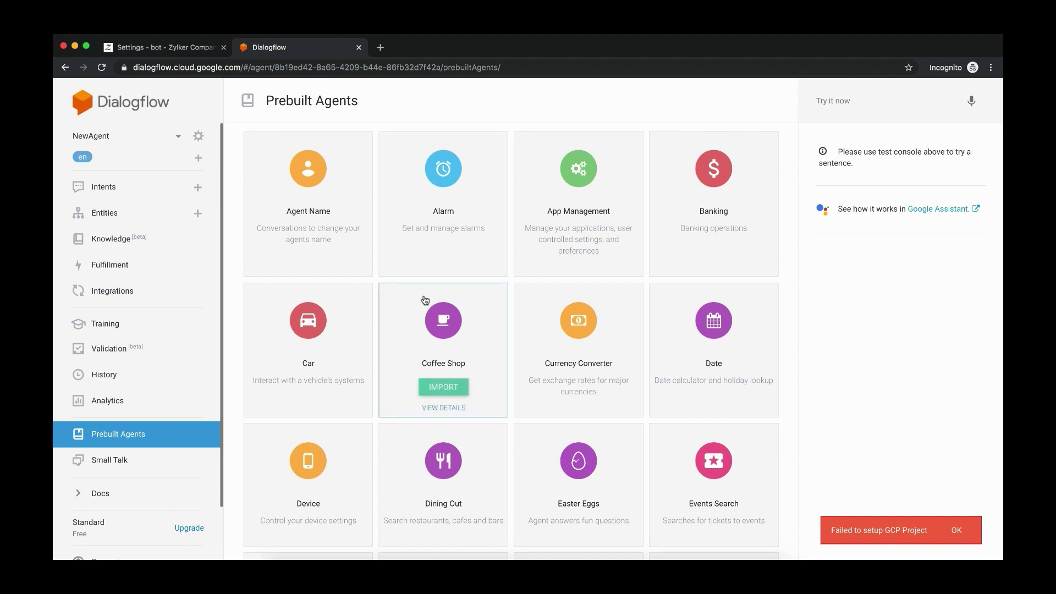
scroll(423, 299, "up", 3)
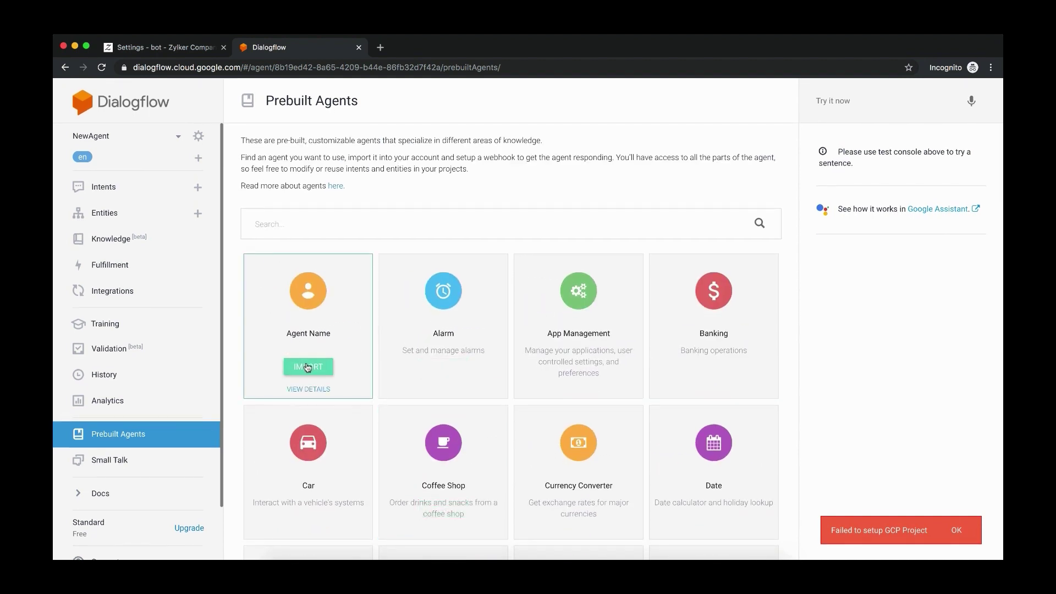
Import the Agent Name prebuilt agent, dismiss its preview, and go to Small Talk
left_click(308, 367)
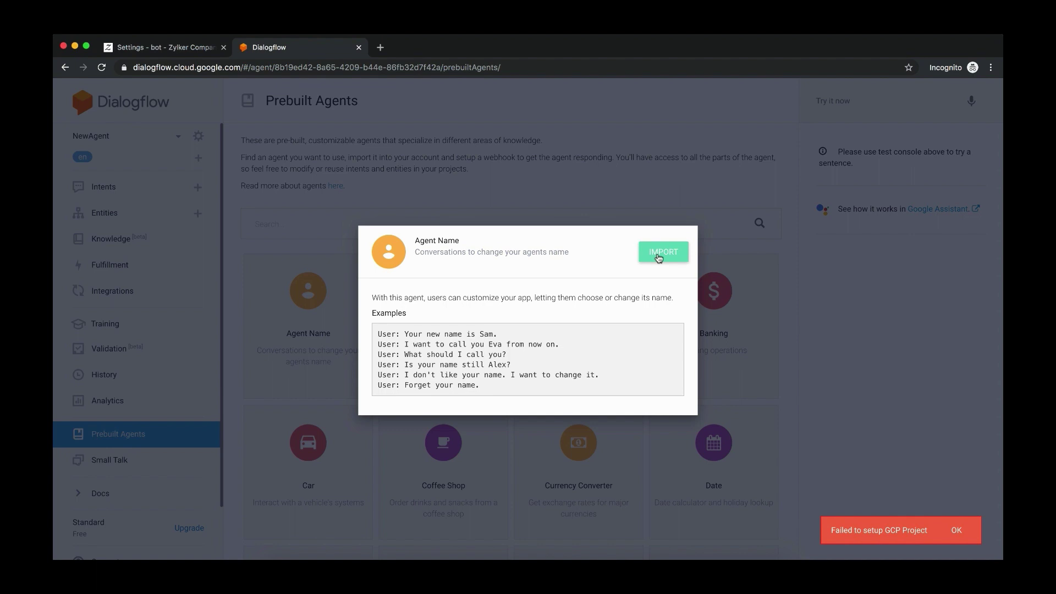
left_click(118, 461)
left_click(119, 461)
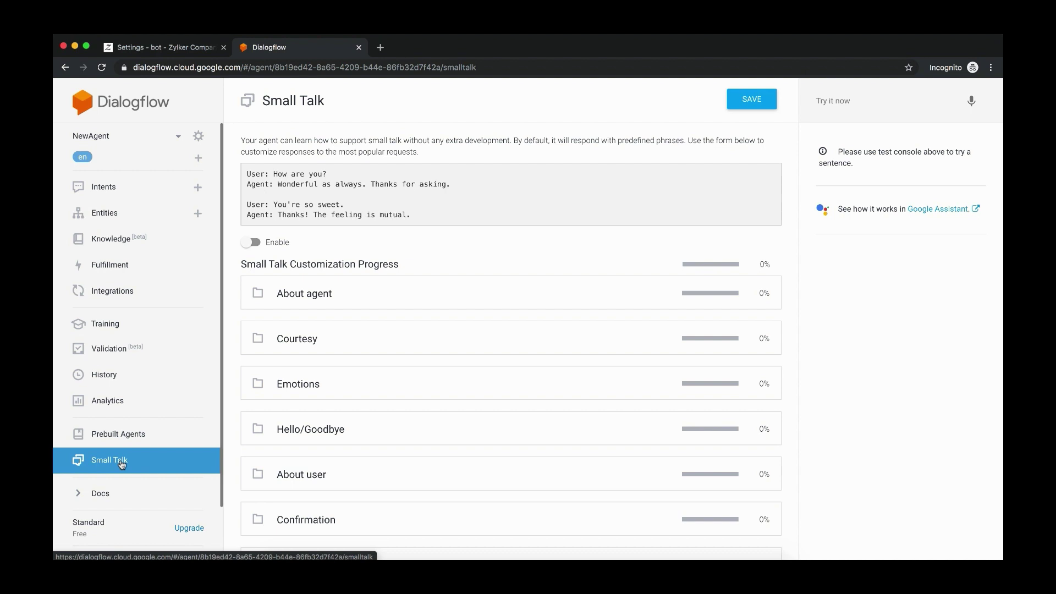
scroll(529, 372, "down", 2)
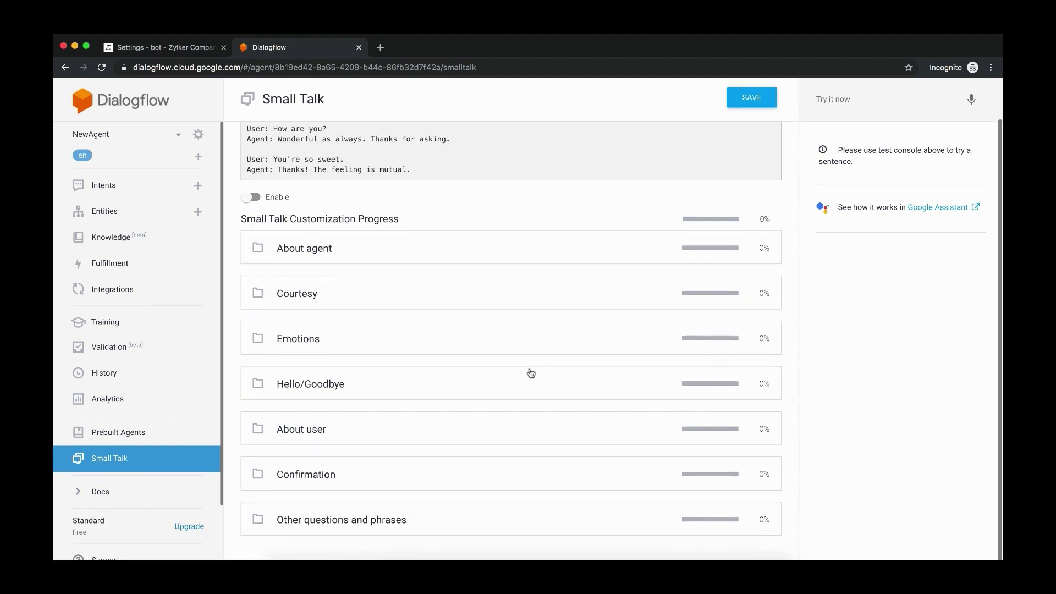
left_click(302, 296)
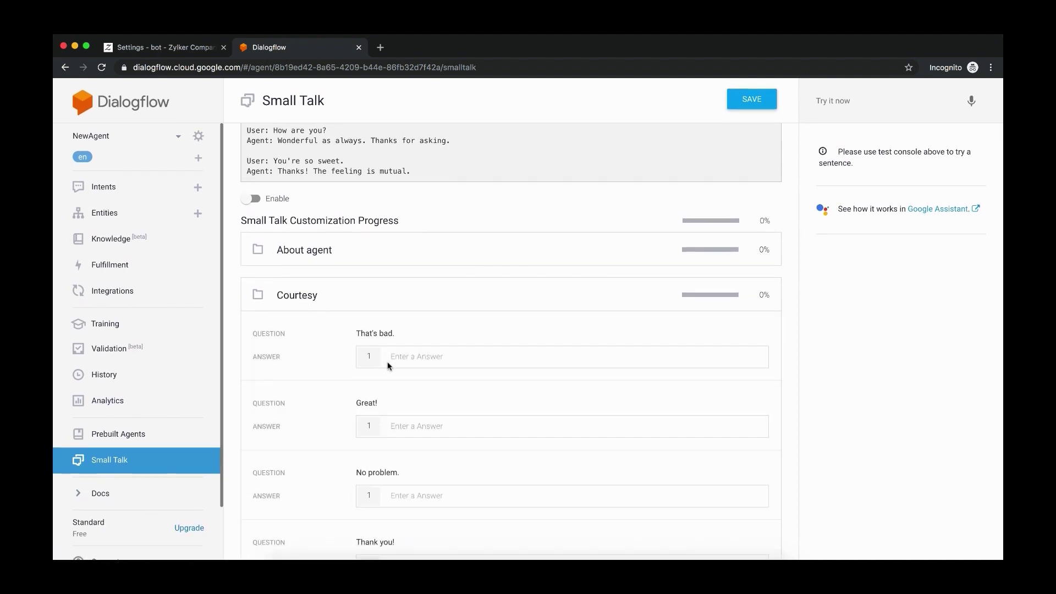
scroll(388, 364, "down", 3)
scroll(387, 362, "down", 6)
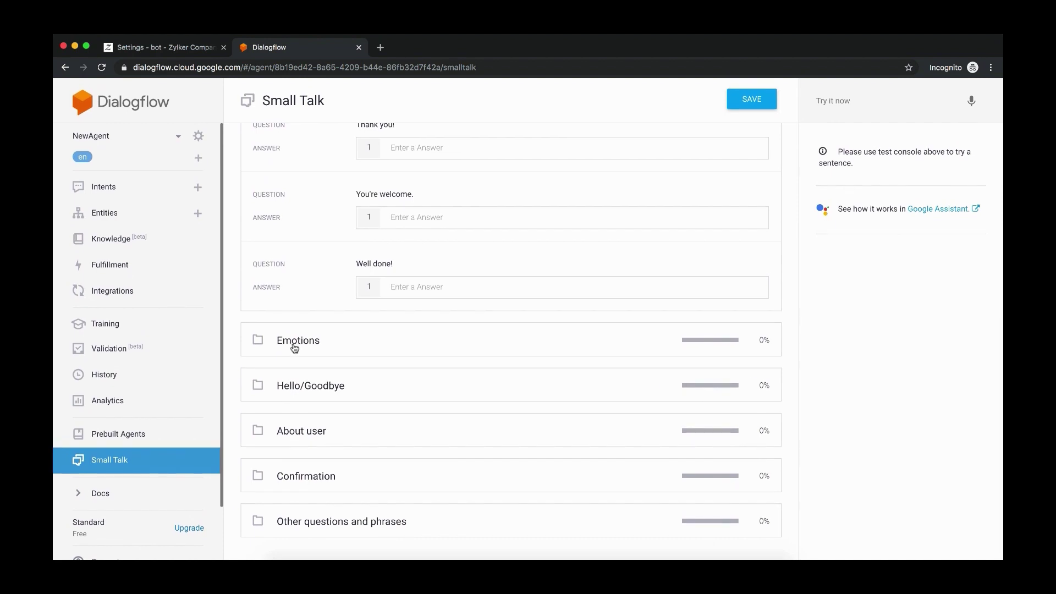
left_click(297, 344)
scroll(360, 398, "down", 3)
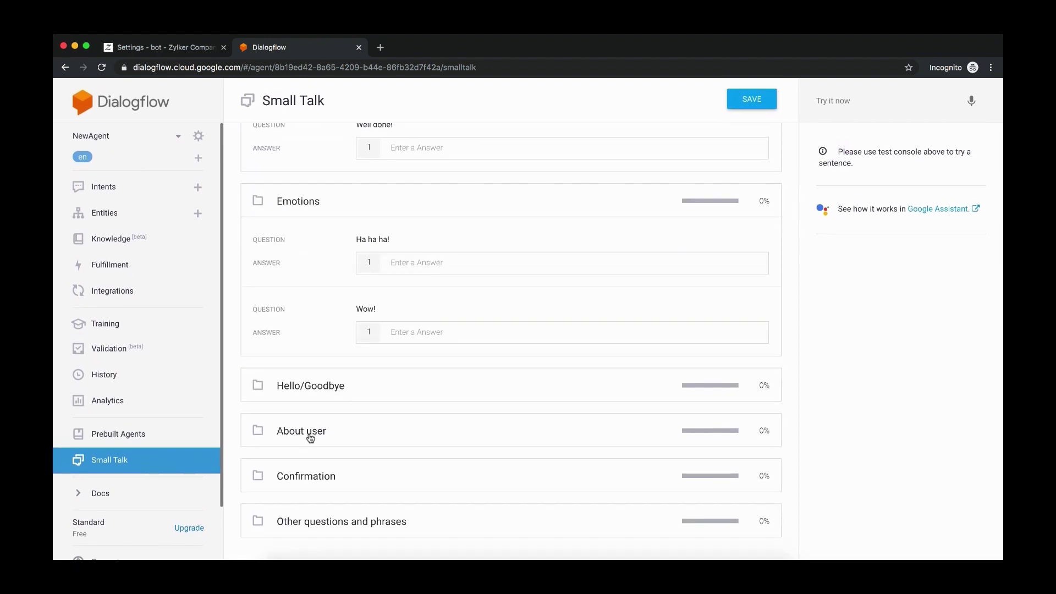
left_click(320, 438)
scroll(392, 459, "down", 20)
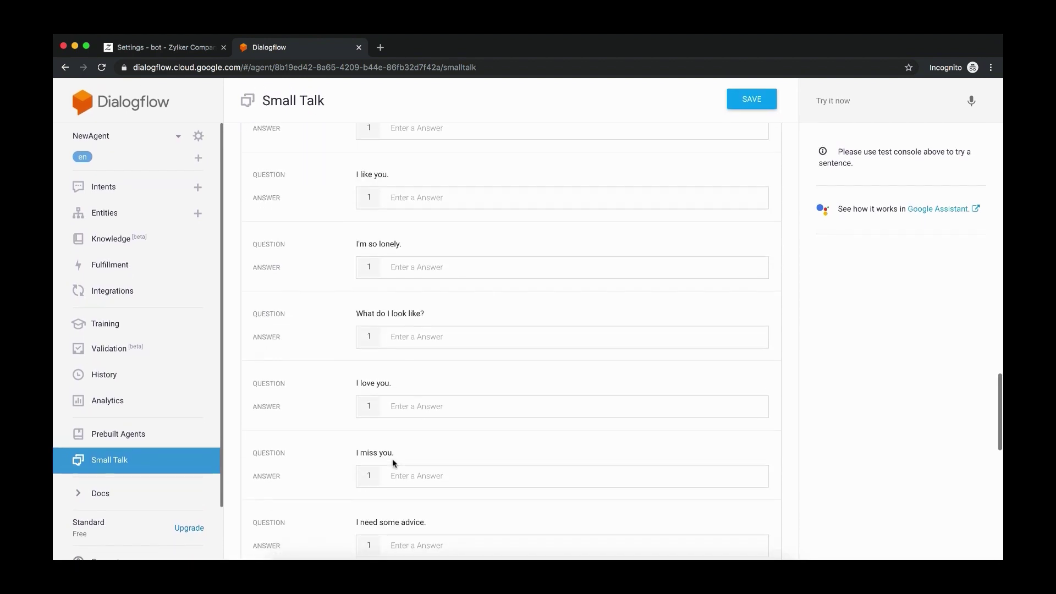
scroll(392, 459, "down", 6)
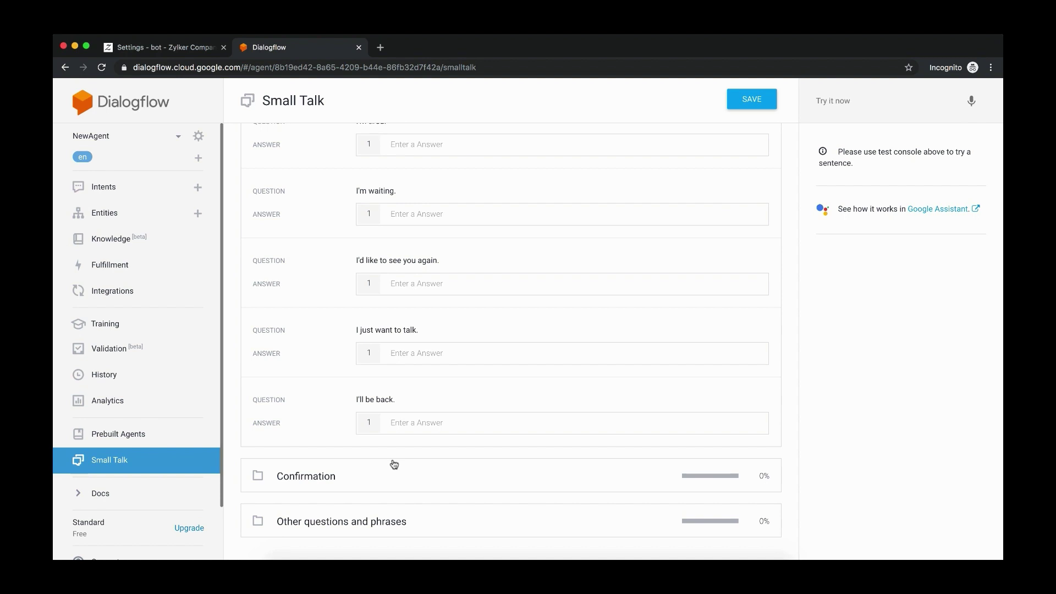
left_click(122, 465)
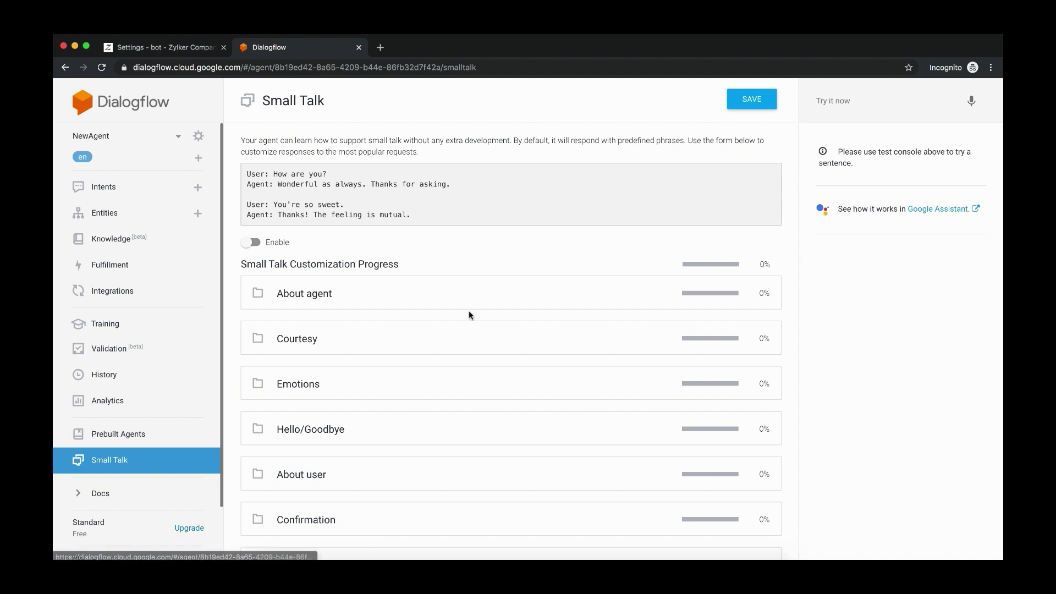
scroll(530, 372, "down", 1)
key("ctrl+shift+Tab")
Set NewAgent as the Zippy bot's Dialogflow Bot Agent Name
scroll(258, 413, "up", 1)
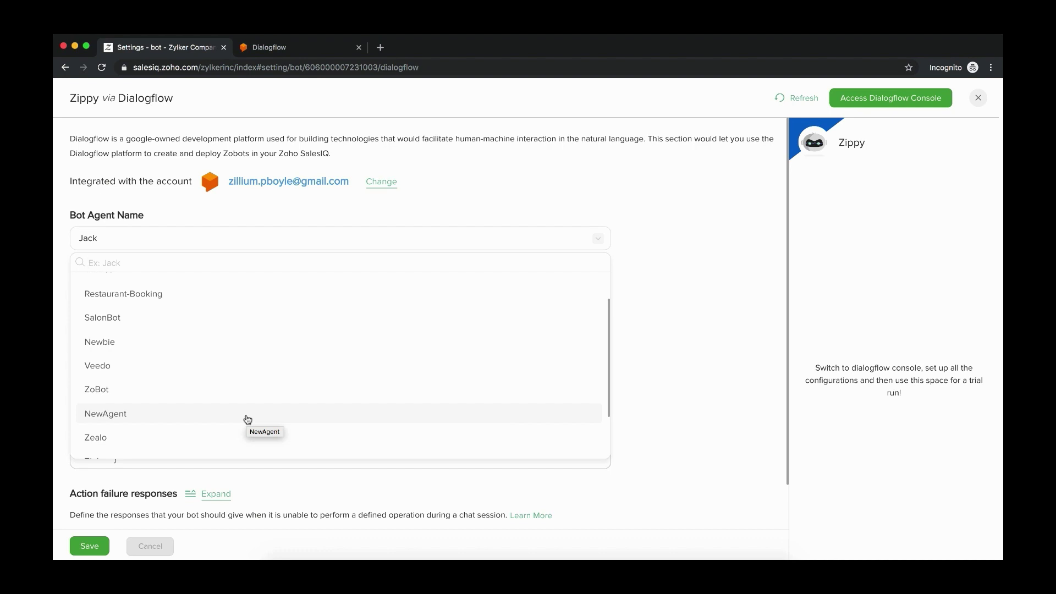
left_click(137, 420)
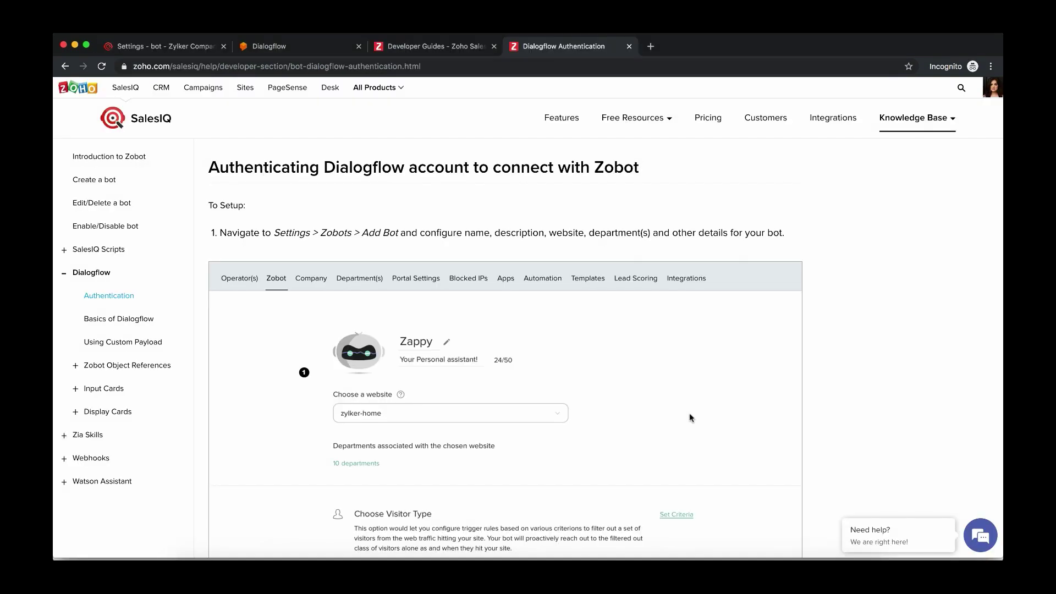
scroll(689, 414, "down", 10)
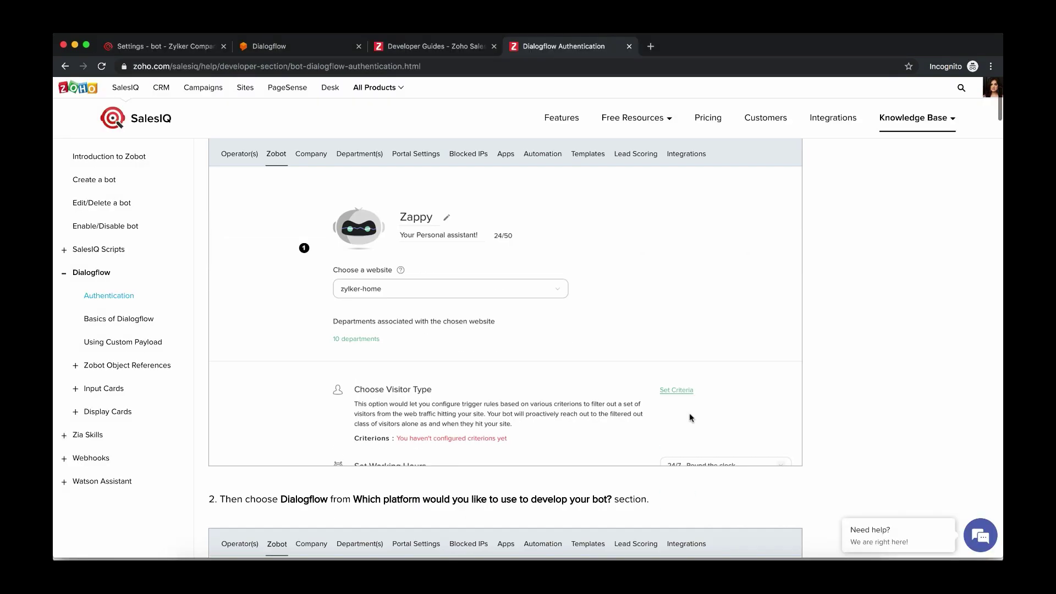
scroll(689, 414, "down", 20)
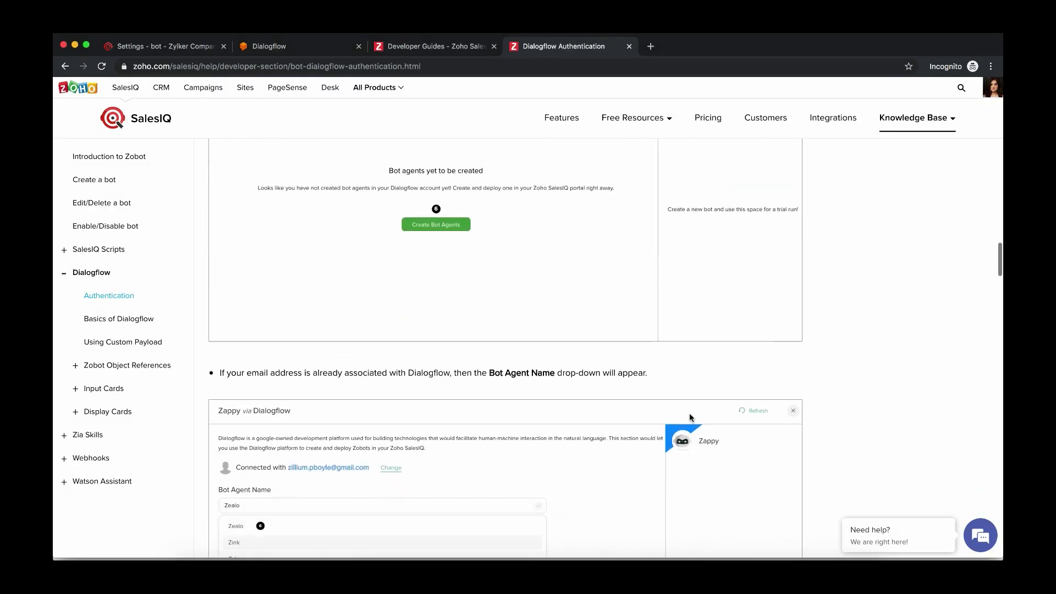
scroll(690, 418, "down", 10)
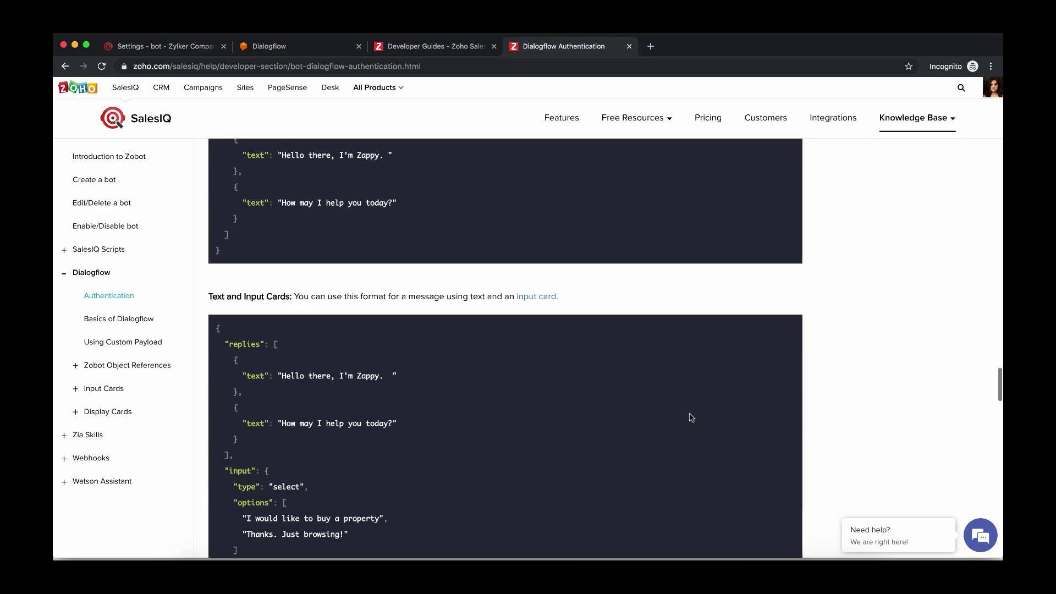
scroll(690, 418, "up", 3)
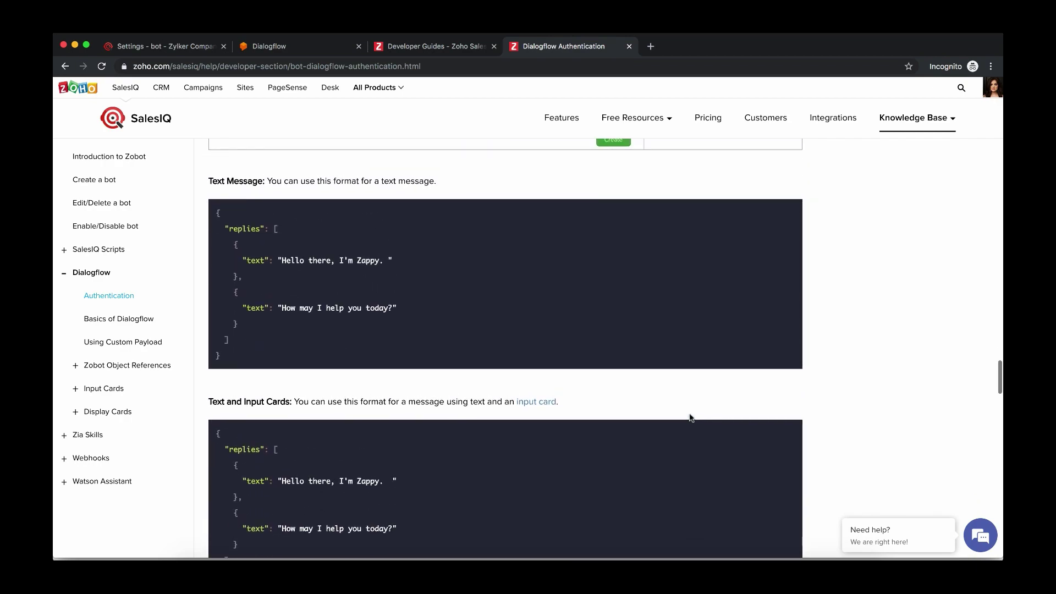
scroll(691, 418, "down", 1)
scroll(690, 418, "up", 2)
scroll(690, 418, "down", 2)
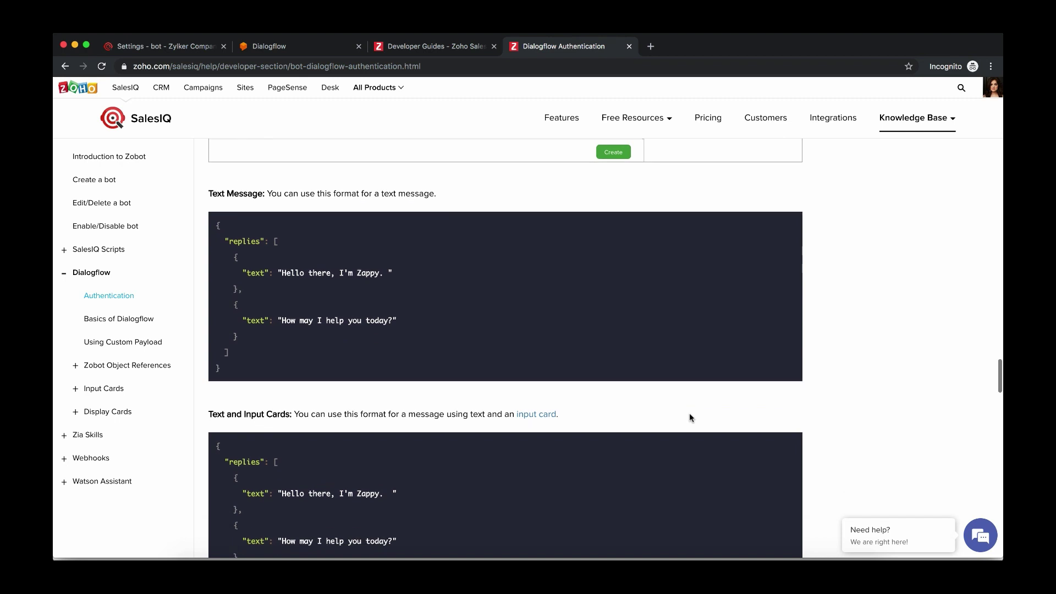
scroll(691, 418, "down", 15)
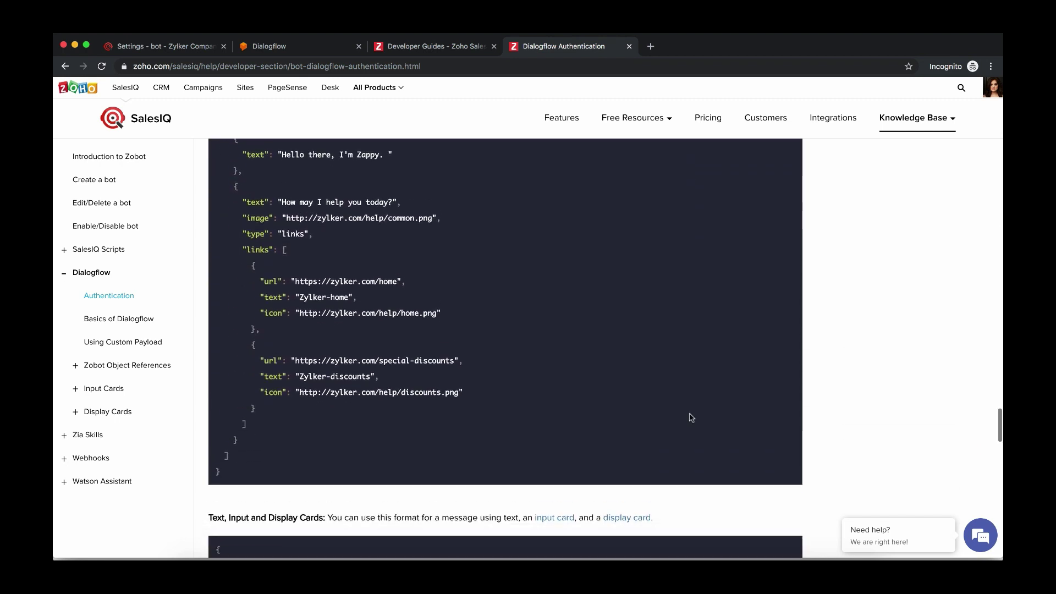
scroll(690, 418, "down", 15)
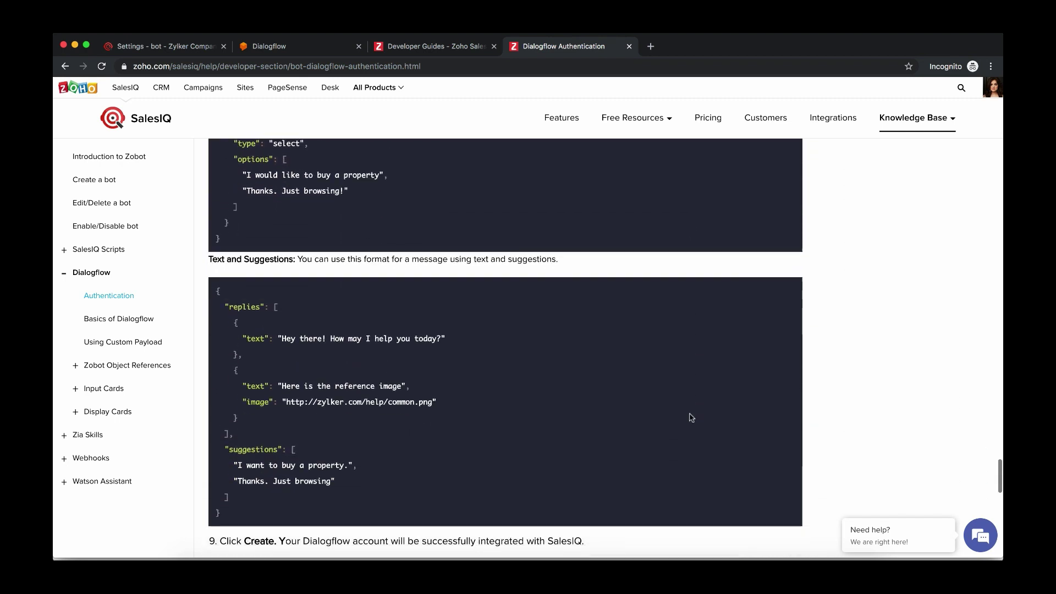
scroll(689, 416, "down", 1)
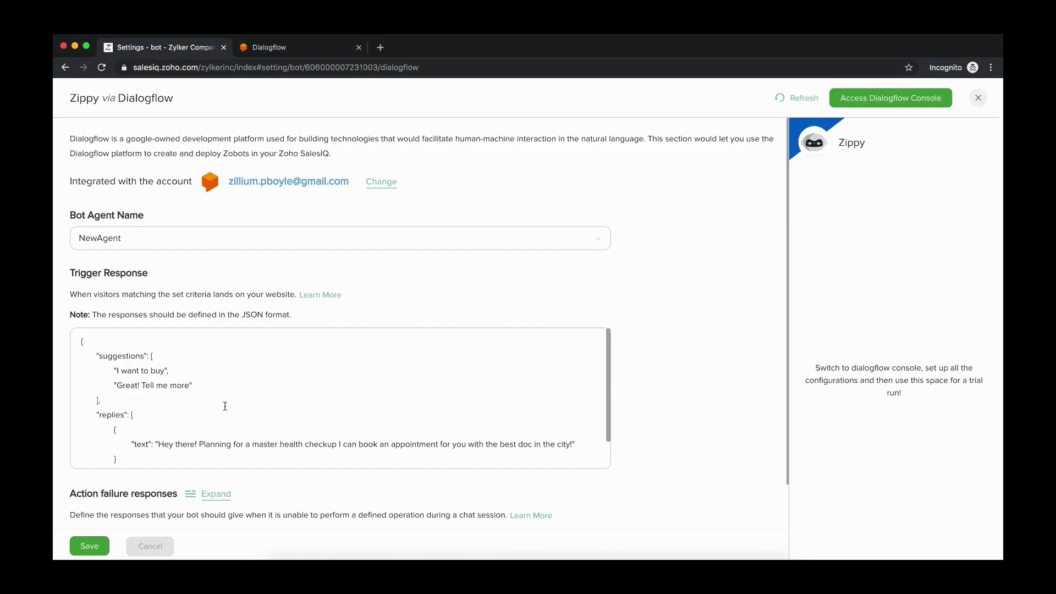
Expand Action failure responses and scroll through its JSON reply boxes
scroll(225, 406, "down", 3)
left_click(213, 447)
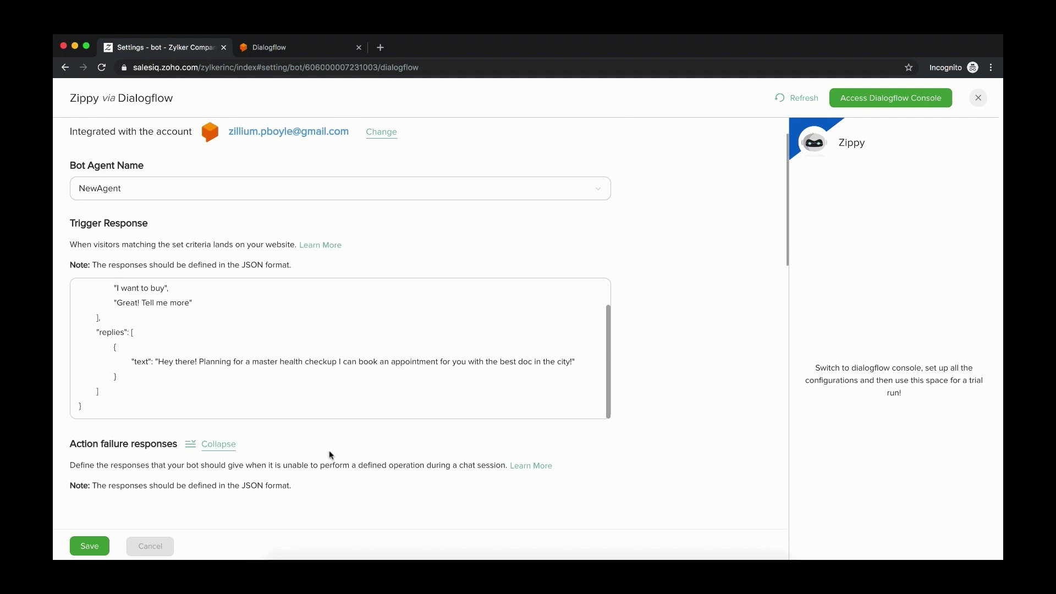
scroll(331, 448, "down", 5)
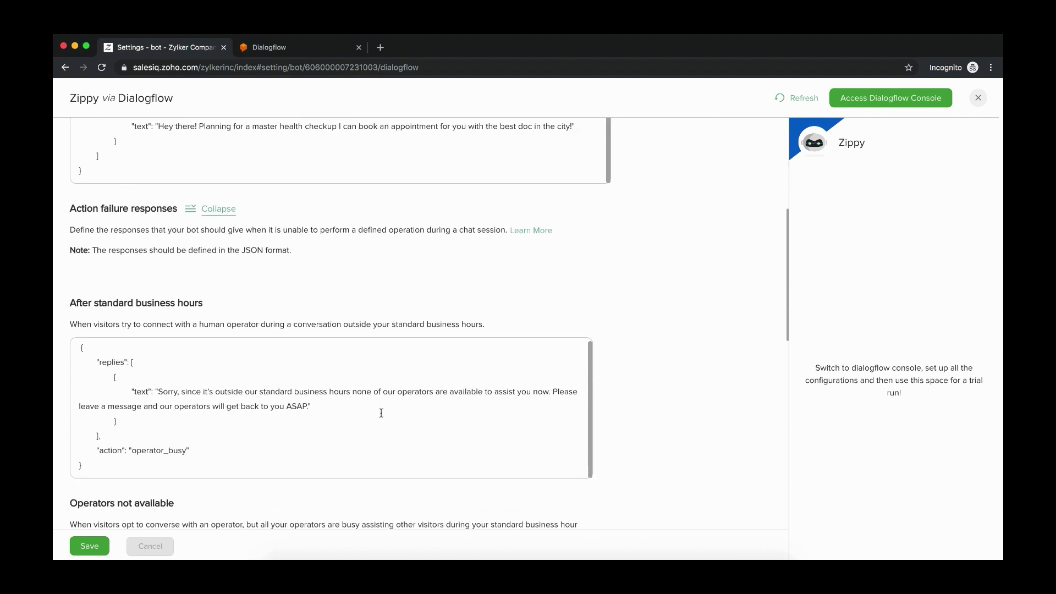
scroll(381, 413, "down", 2)
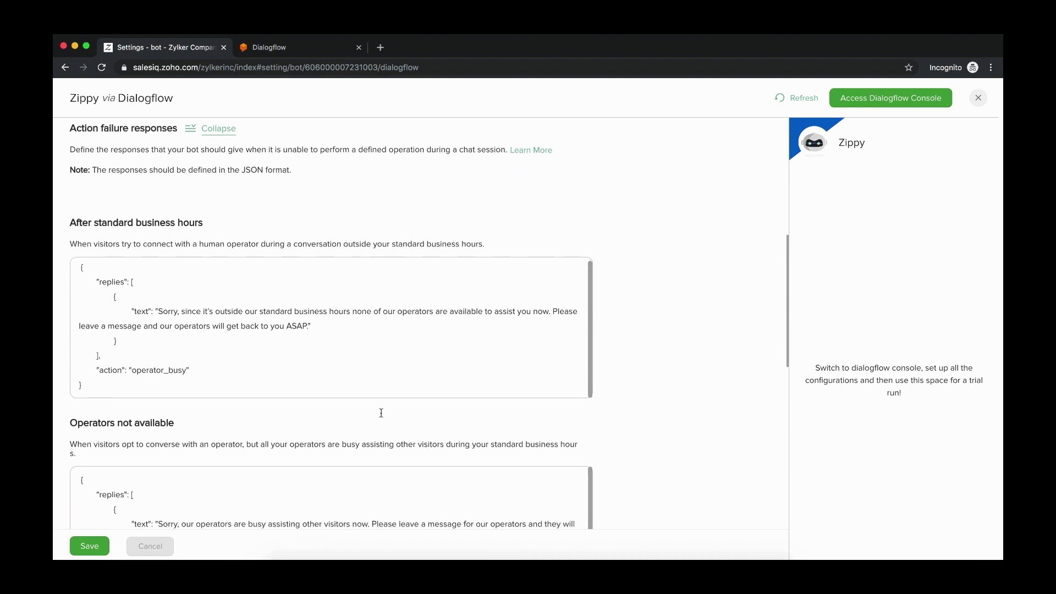
scroll(381, 413, "down", 1)
scroll(381, 416, "down", 1)
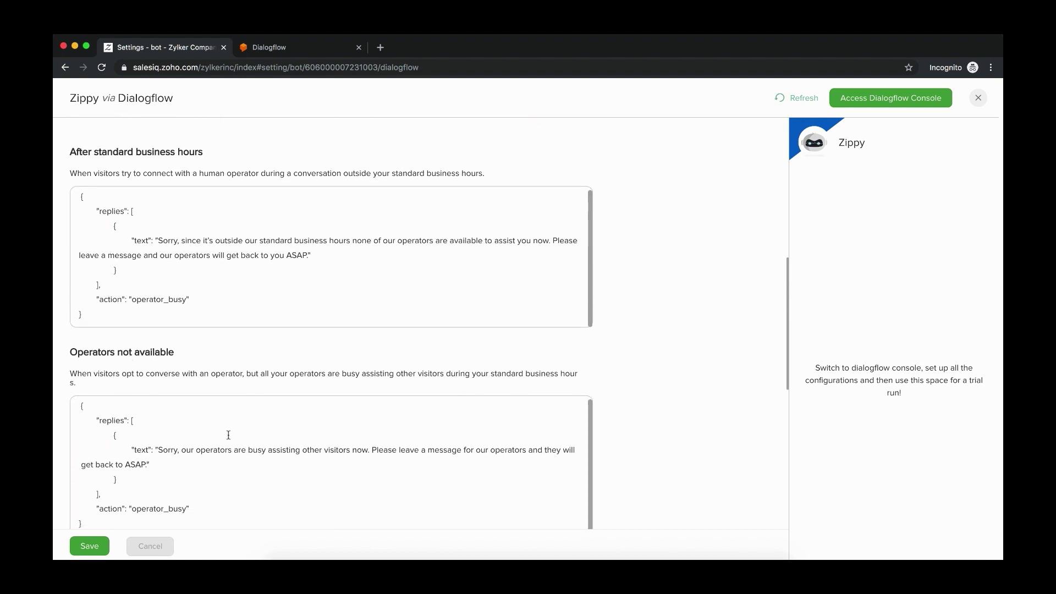
scroll(229, 433, "down", 5)
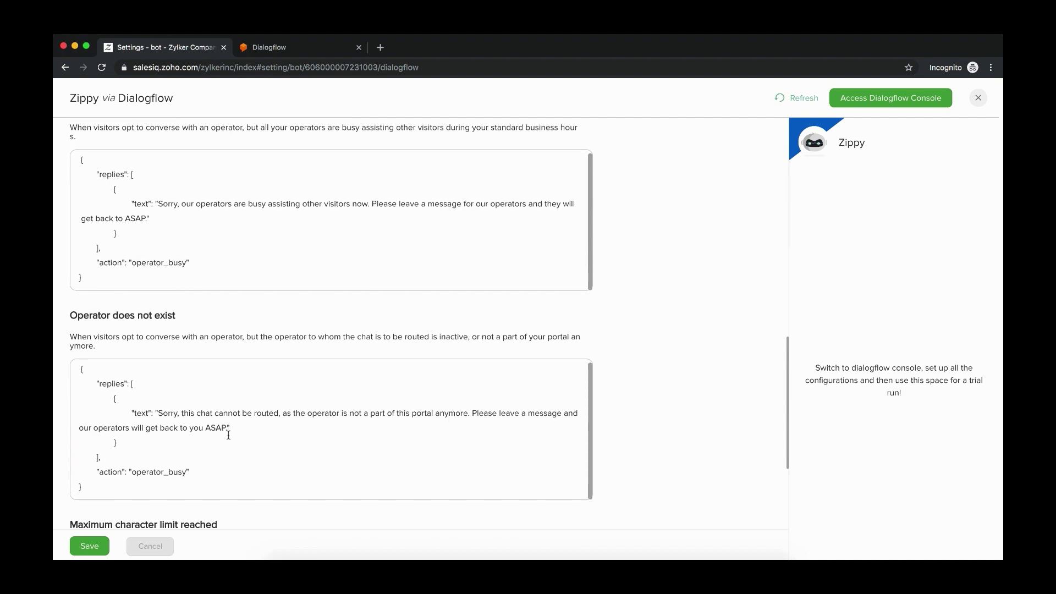
Re-expand the section and review the after-hours, busy, no-operator and character-limit replies
left_click(305, 512)
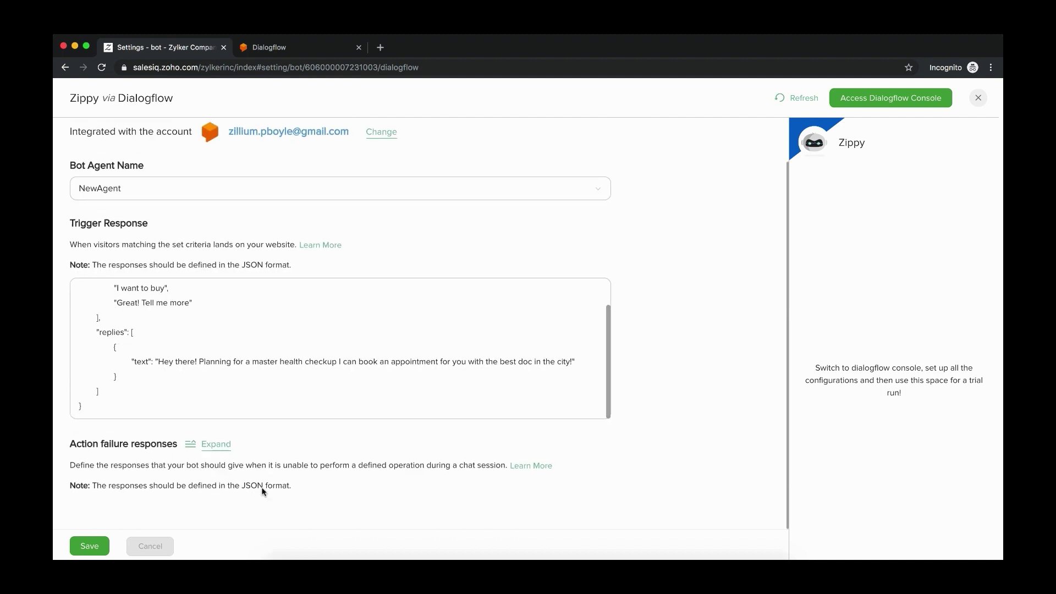
left_click(215, 445)
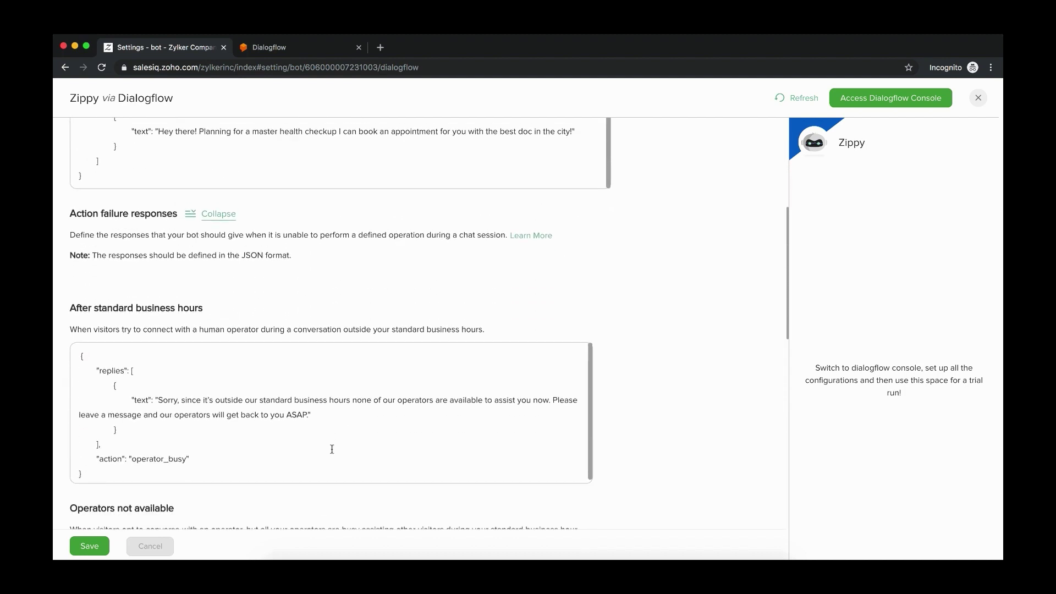
scroll(381, 412, "down", 2)
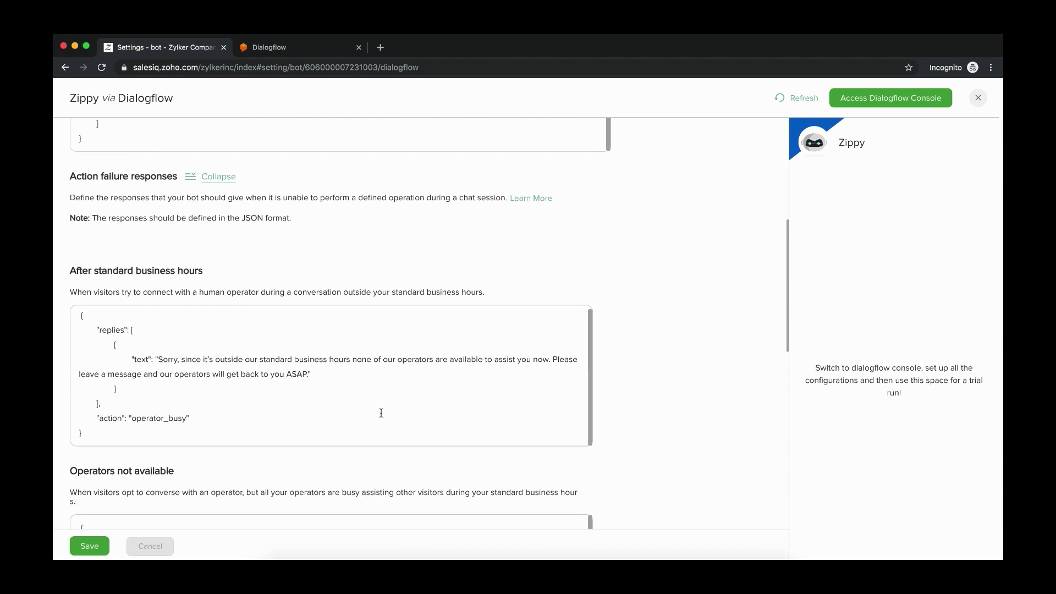
scroll(381, 412, "down", 3)
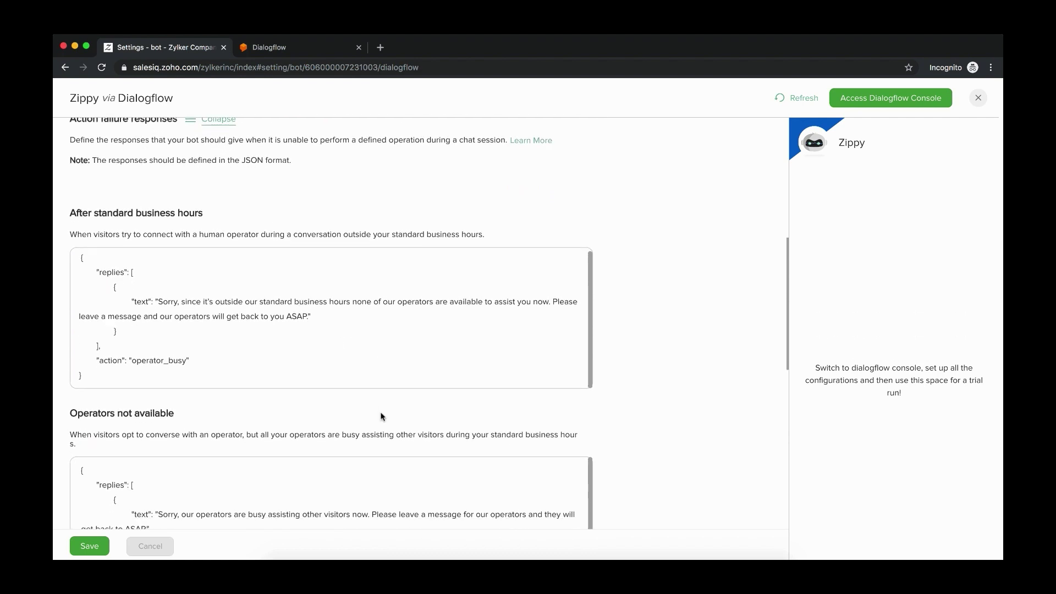
scroll(381, 416, "down", 3)
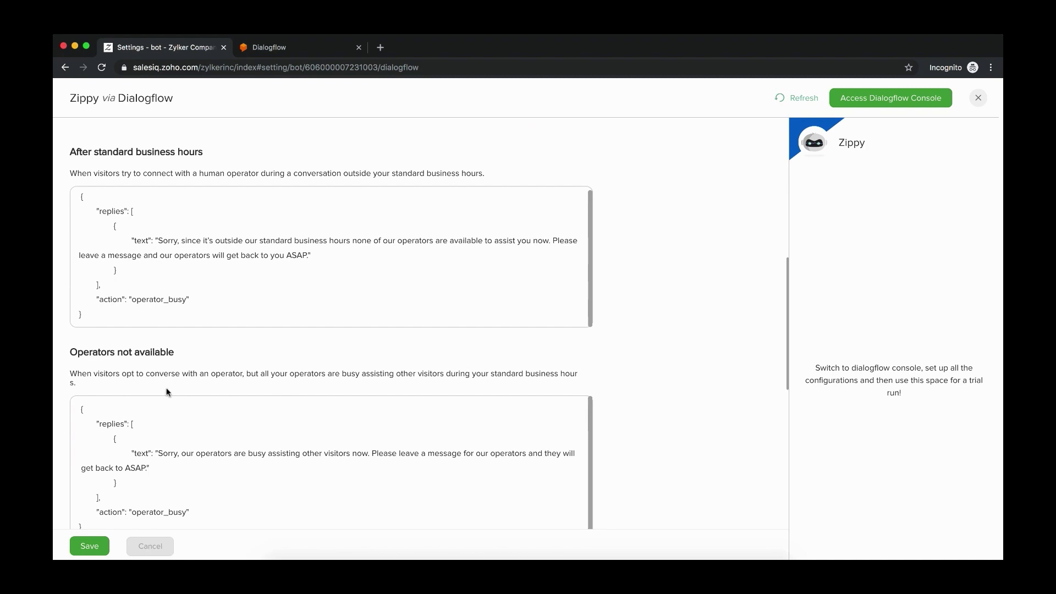
scroll(229, 435, "down", 12)
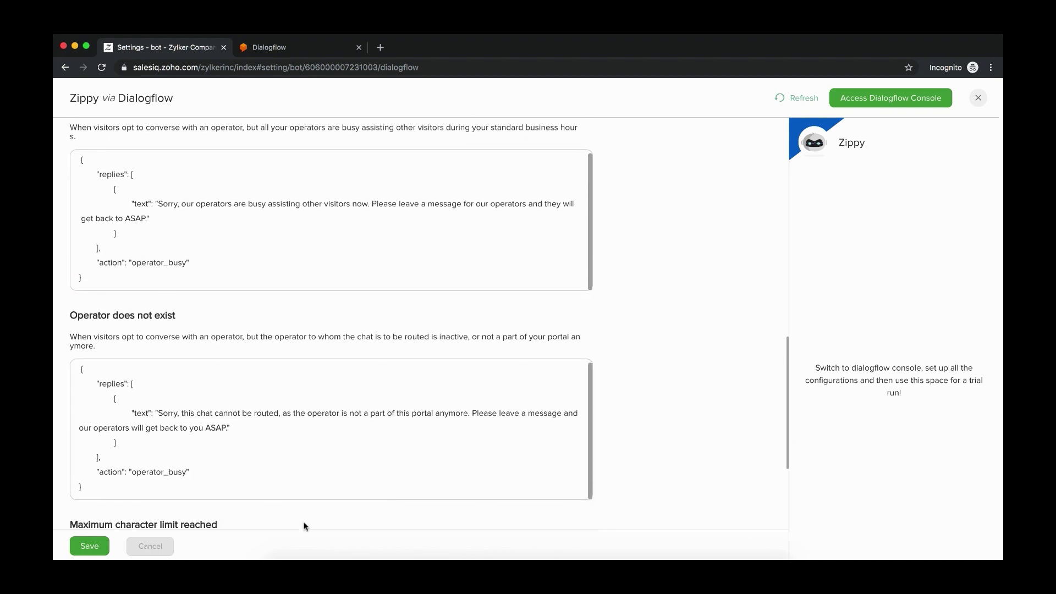
scroll(306, 507, "down", 9)
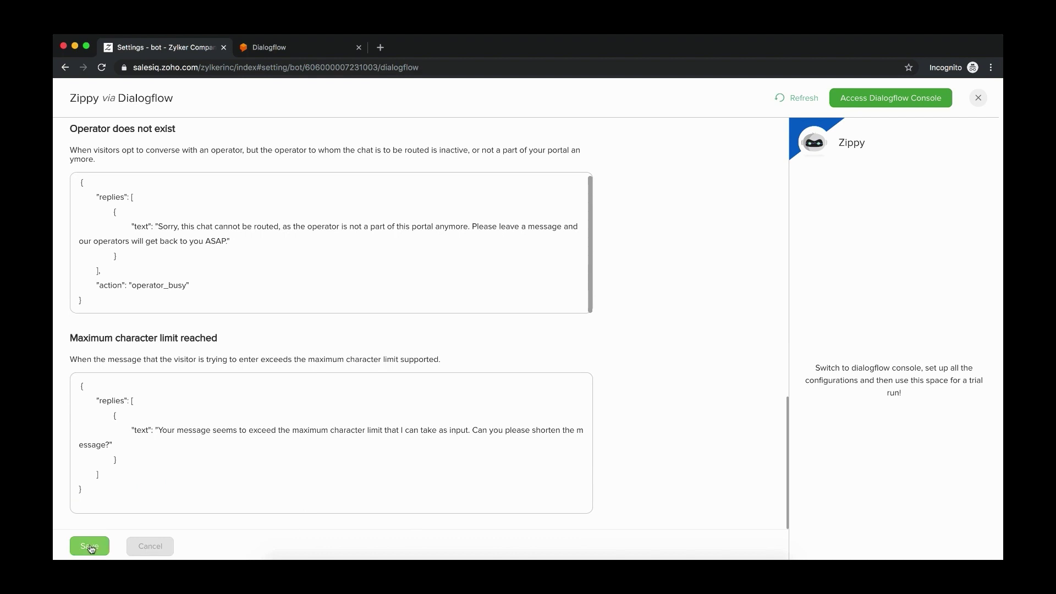
Save Zippy's responses, open the Dialogflow console in a new tab, and restart the preview
left_click(90, 547)
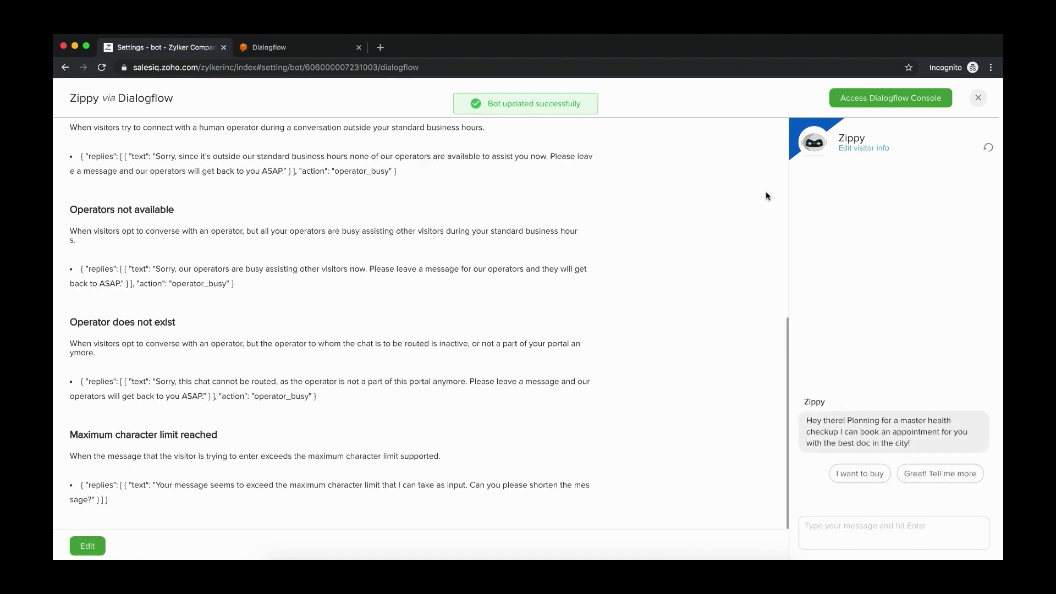
left_click(871, 101)
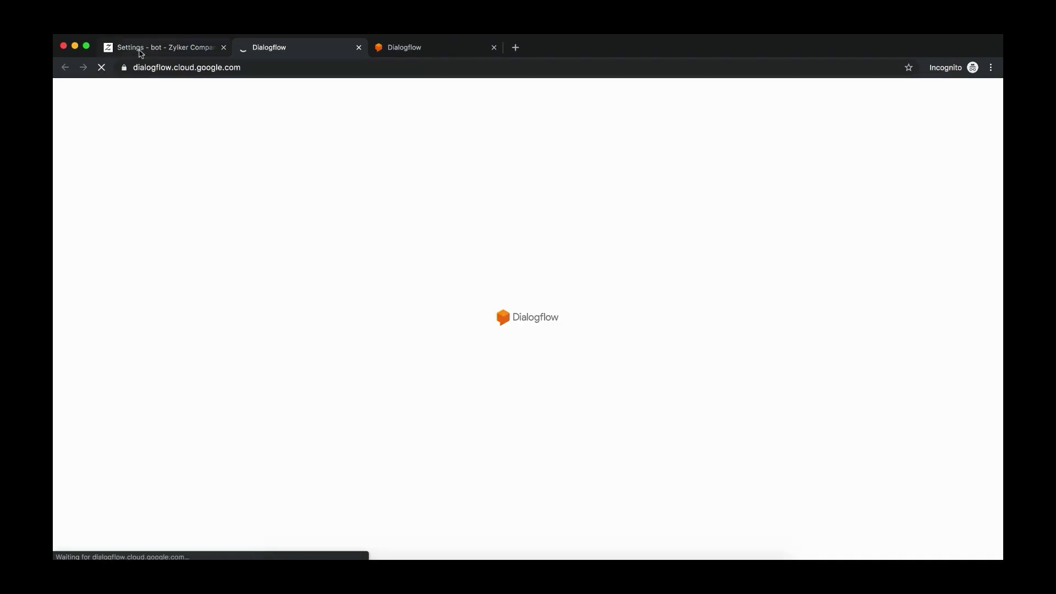
left_click(140, 50)
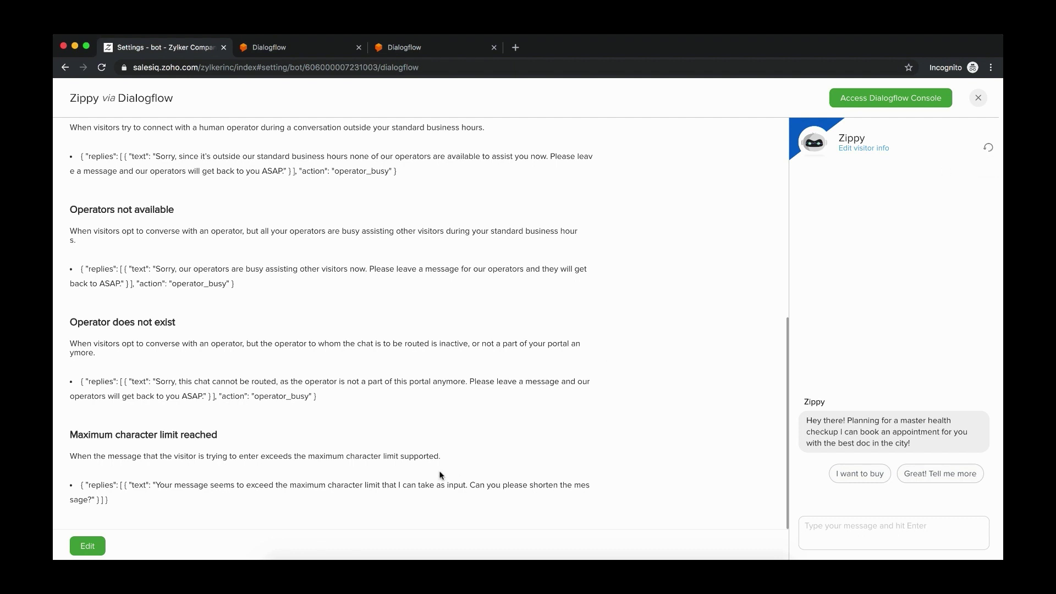
left_click(987, 150)
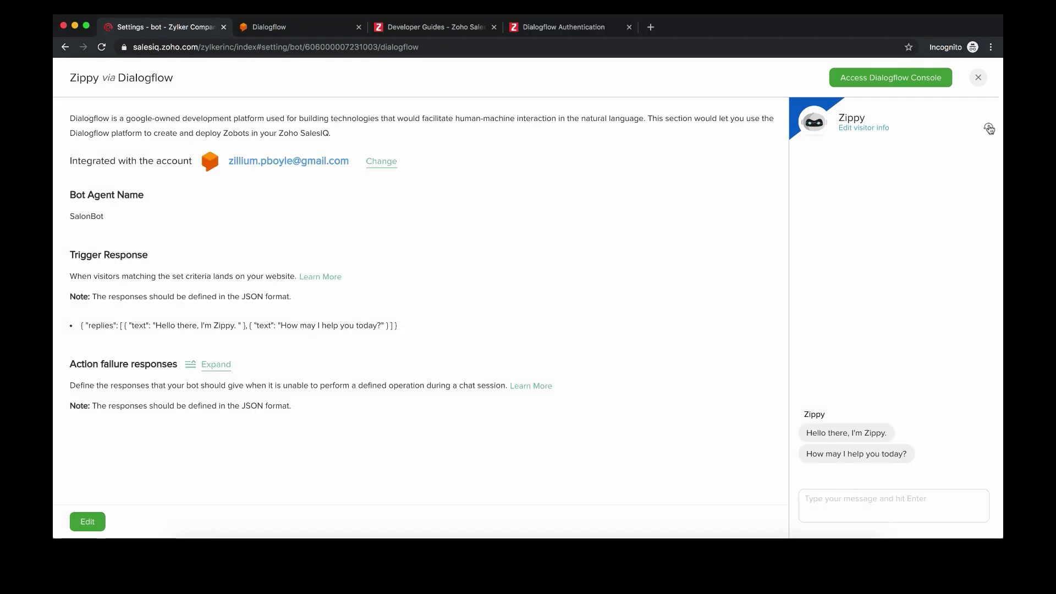
Restart the preview chat and send 'I want to book an appointment'
left_click(988, 129)
type("I want ")
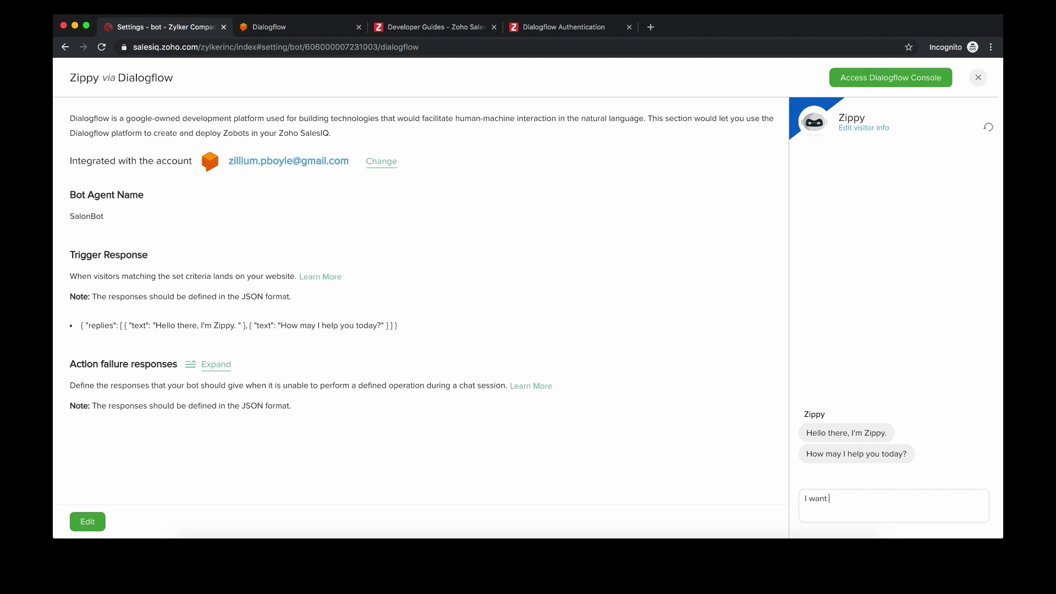
type("to book an appointment")
key("Return")
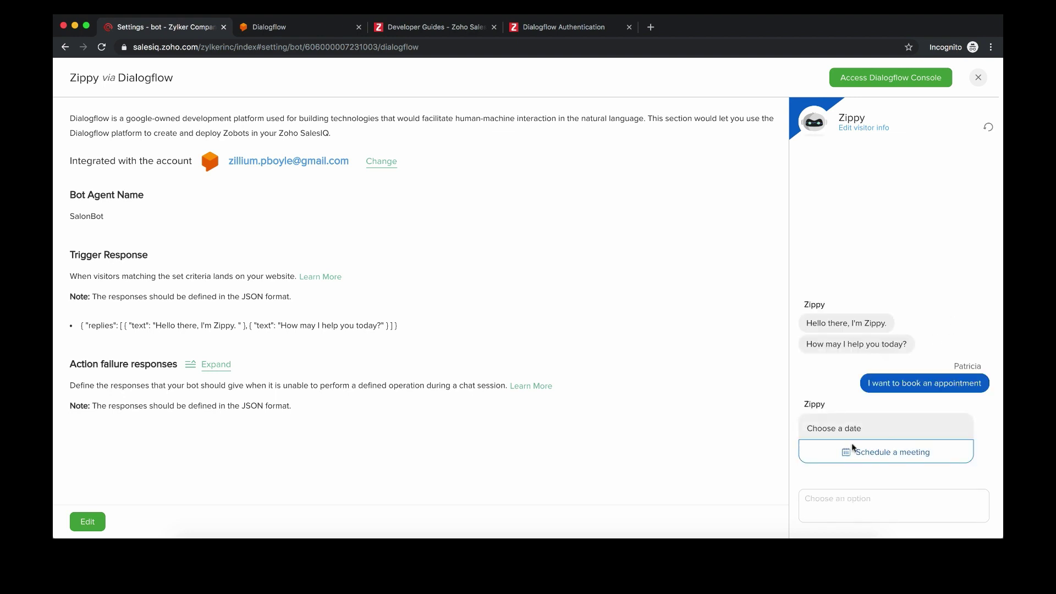
Restart the chat and ask 'What aervices do you offer?'
left_click(988, 127)
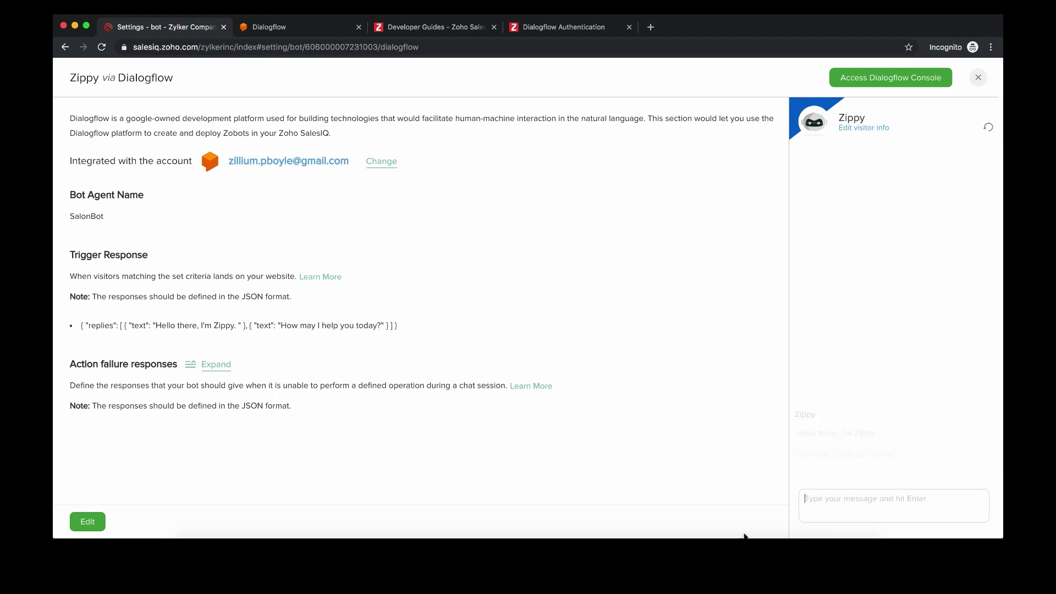
left_click(830, 506)
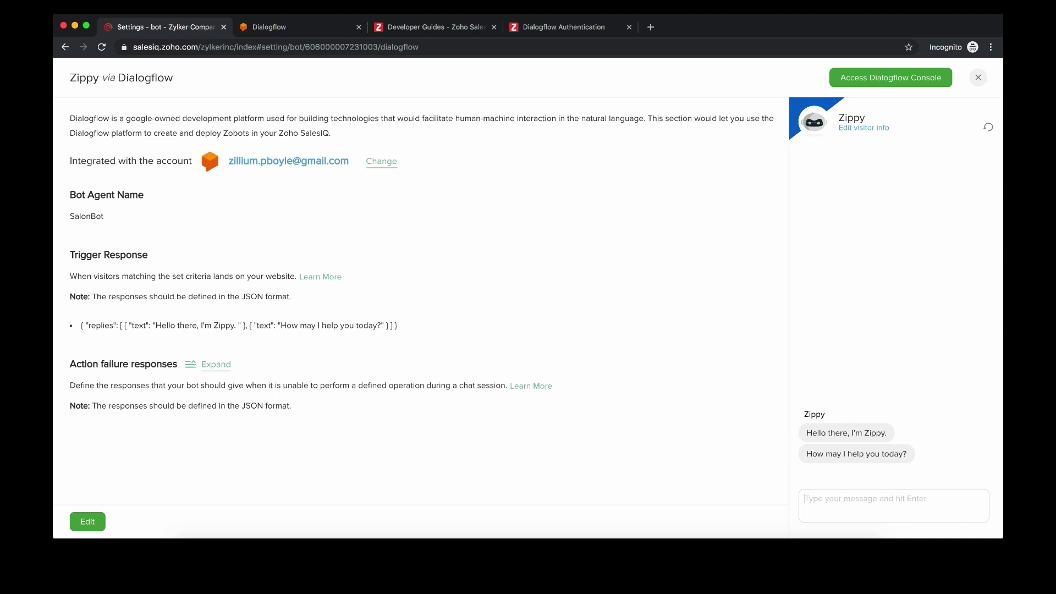
type("What a")
type("ervices do you offer?")
key("Return")
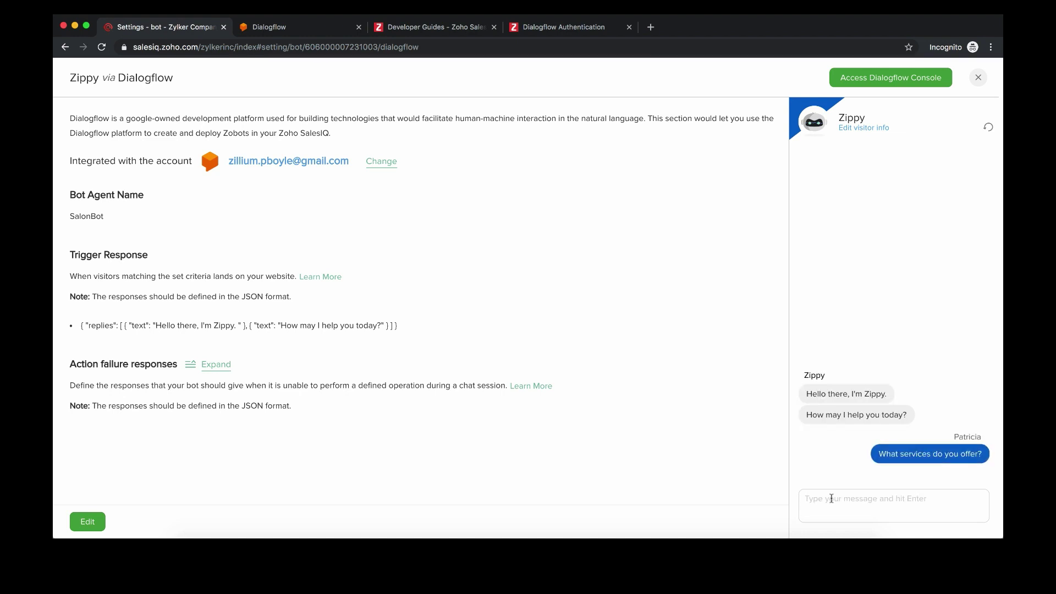